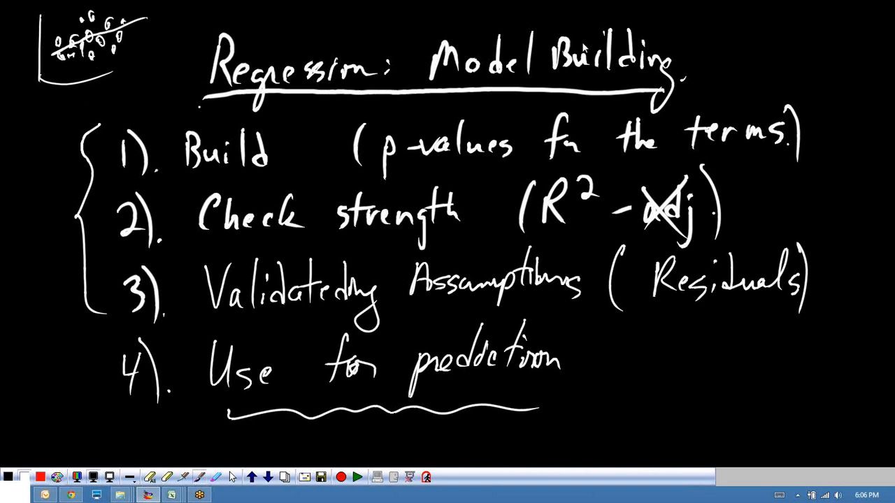
- Sketch a small graph with a rising fitted line and closely spaced points beside the title, and underline "Residuals"
mouse_move(760, 7)
left_mouse_down()
mouse_move(761, 62)
mouse_move(848, 68)
left_mouse_up()
left_click_drag(772, 53, 845, 20)
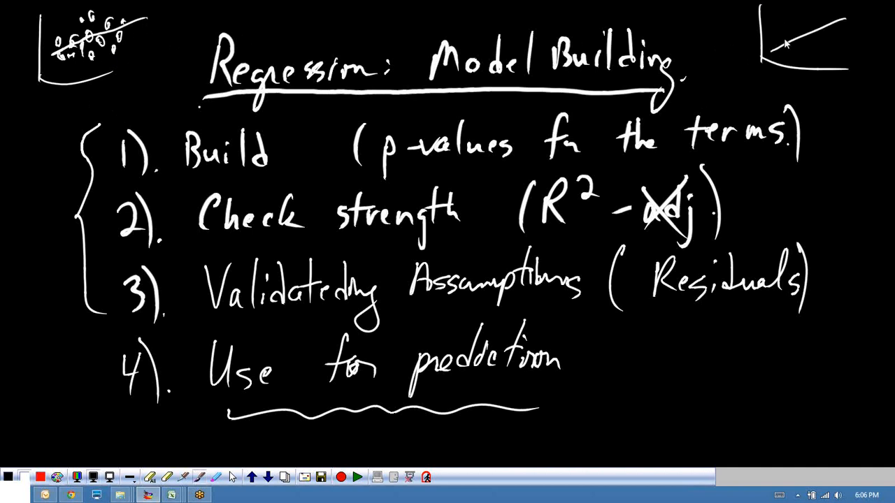
left_click_drag(788, 44, 835, 24)
left_click_drag(786, 45, 777, 50)
left_click_drag(797, 314, 658, 316)
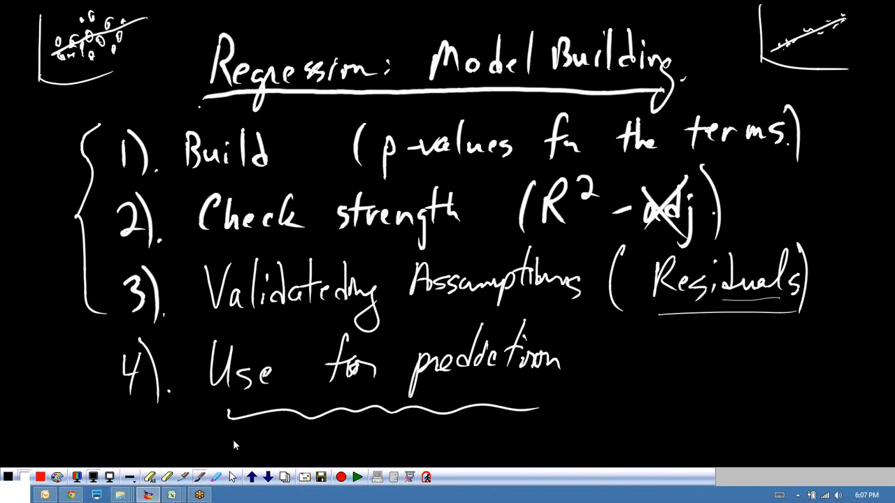
- Leave the whiteboard, bring up the Data for W5 folder and reopen Service and Capacity, Part 2.xls, discarding its changes
left_click(233, 479)
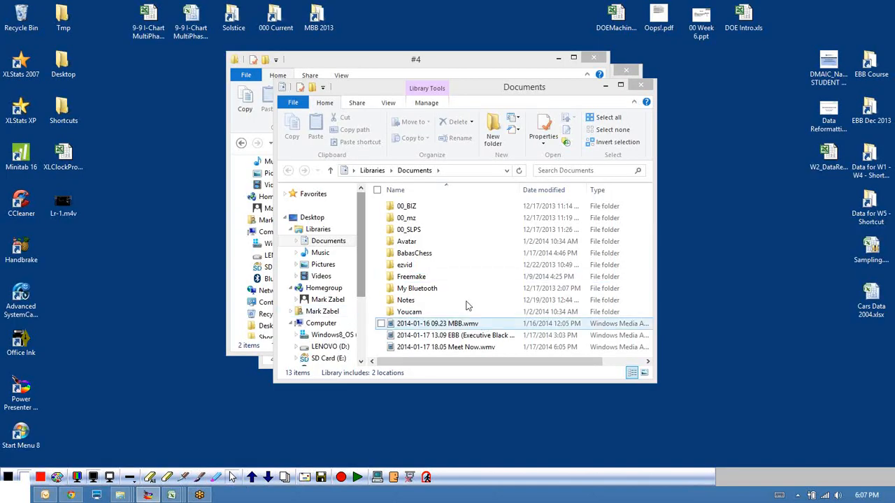
left_click(456, 62)
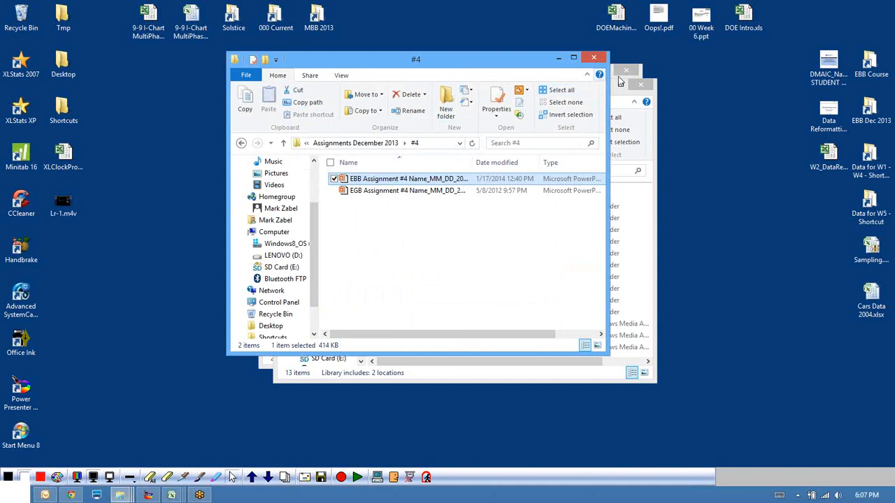
left_click(635, 92)
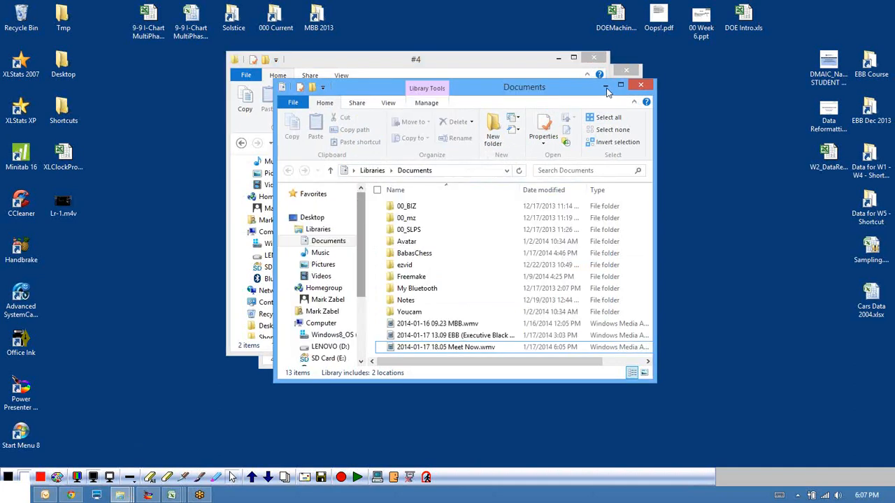
left_click(605, 87)
left_click(633, 177)
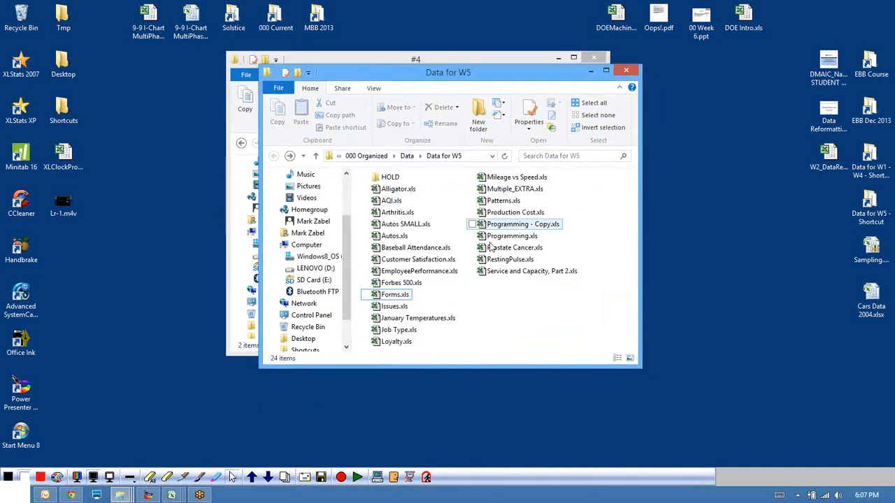
left_click(500, 276)
double_click(501, 276)
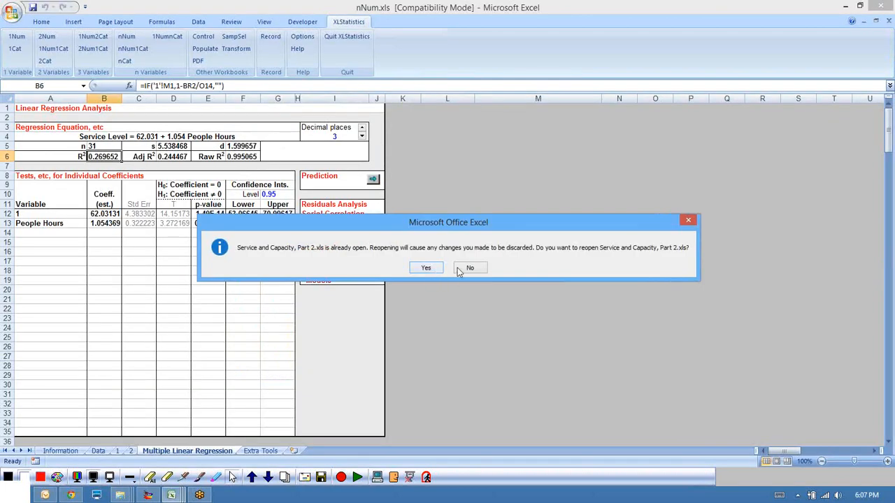
left_click(425, 268)
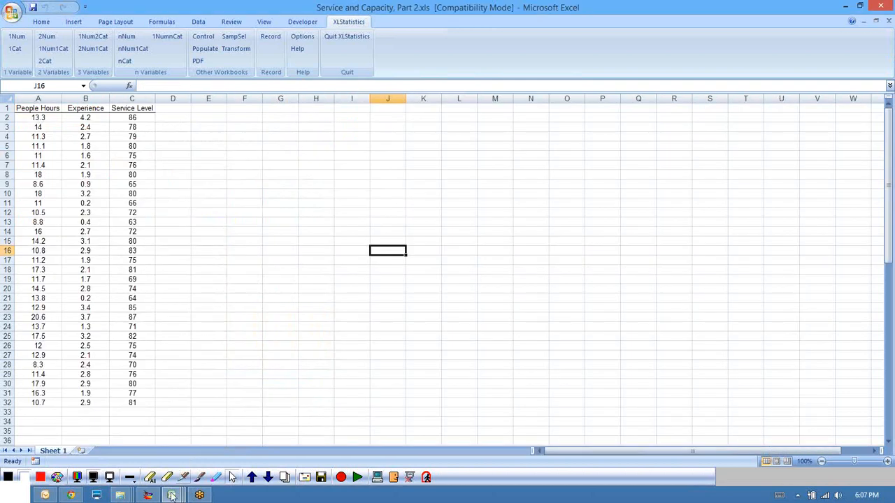
- Close the leftover XLStatistics analysis workbooks (nNum, nNP, nNRP and 2NRP) without saving changes
mouse_move(172, 494)
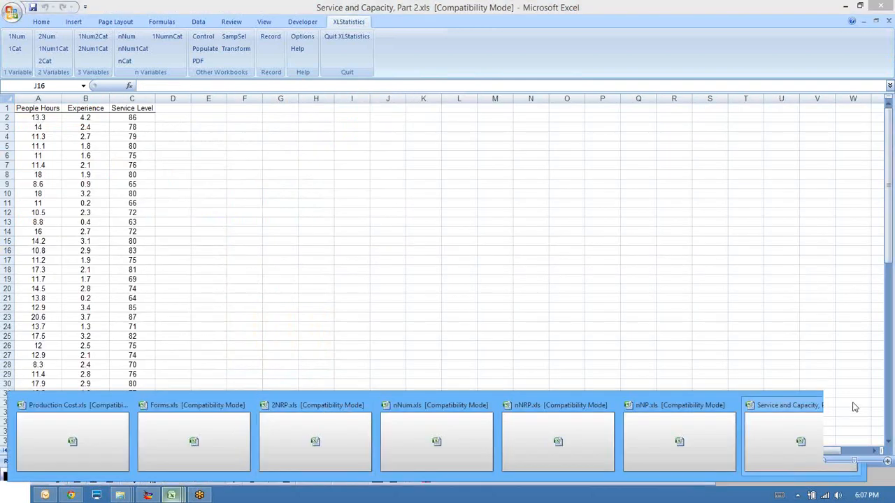
left_click(488, 410)
left_click(889, 21)
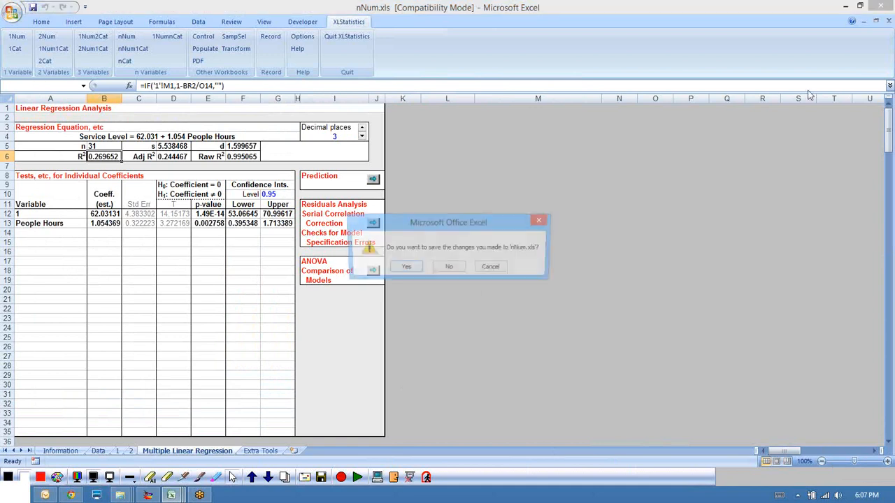
left_click(440, 267)
left_click(888, 21)
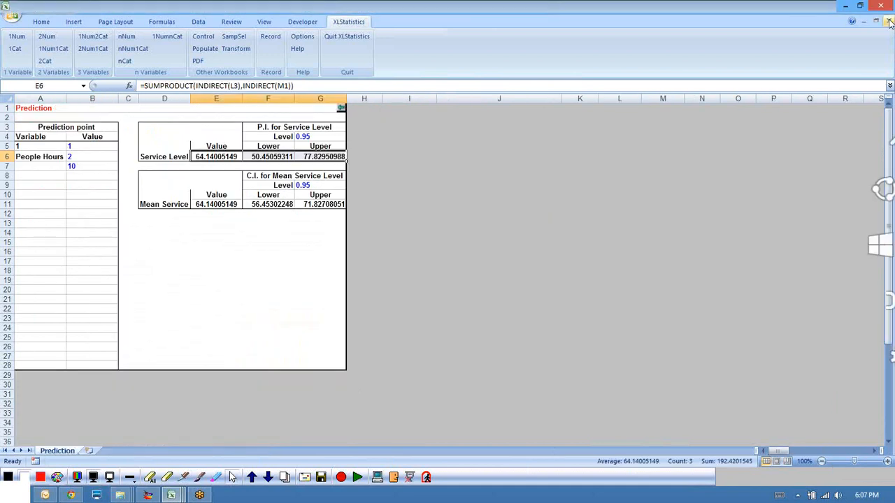
left_click(448, 268)
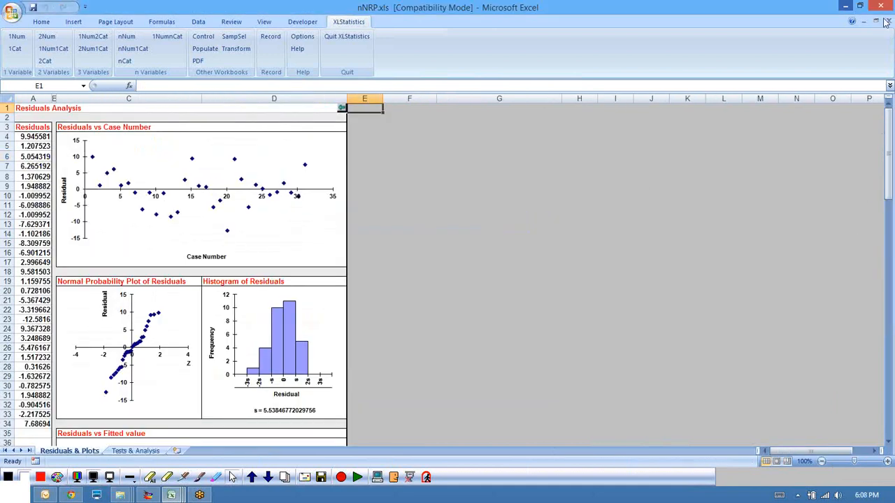
left_click(888, 21)
left_click(448, 268)
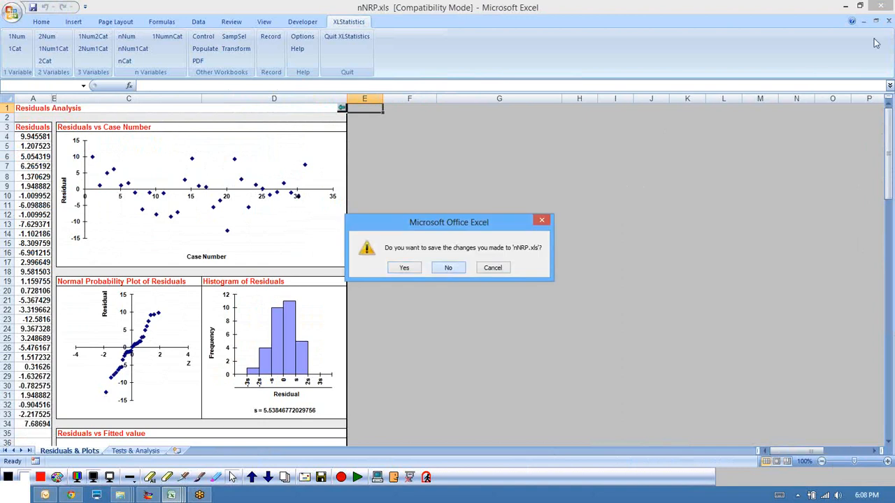
left_click(889, 21)
left_click(455, 272)
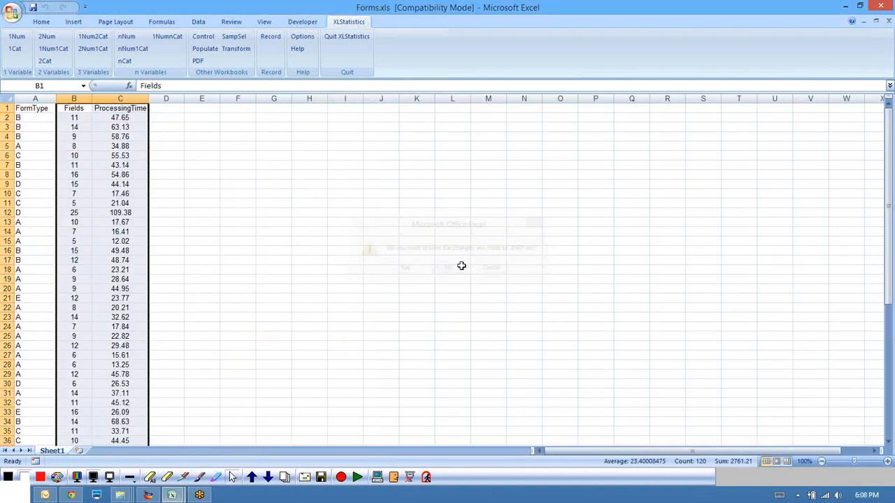
left_click(490, 250)
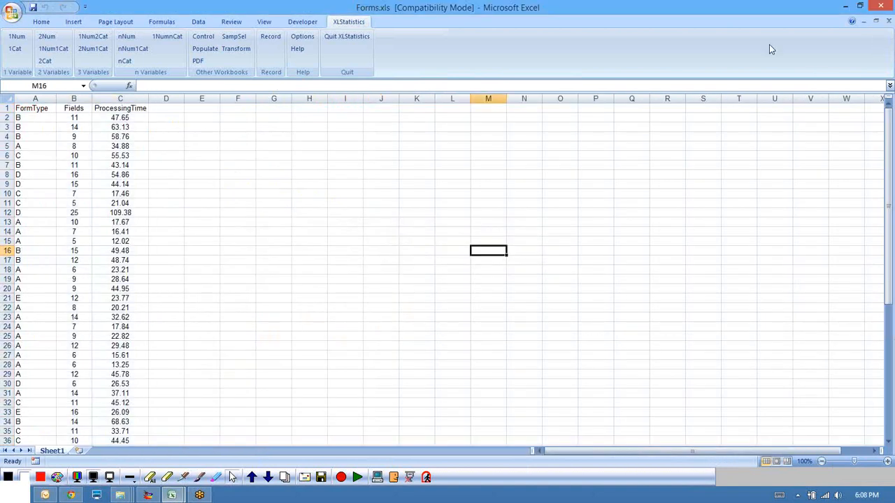
left_click(889, 22)
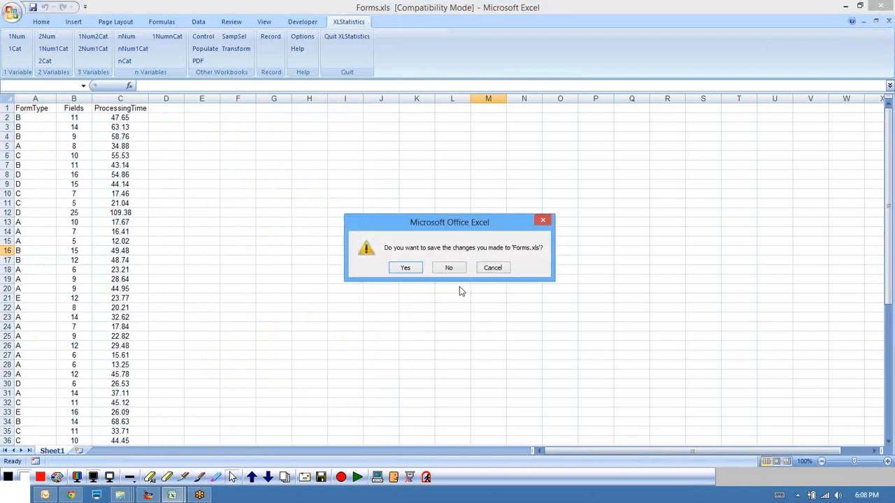
left_click(492, 267)
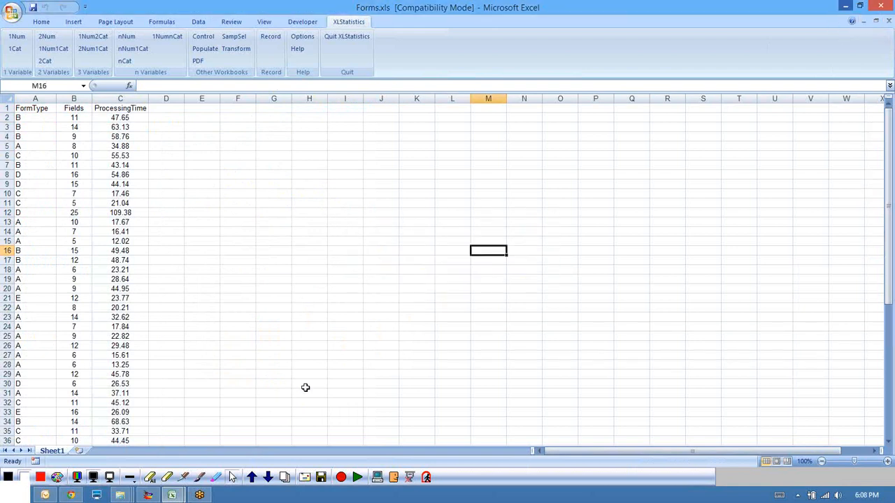
- Get the open workbooks out of the way and open Service and Capacity, Part 2.xls from the Data for W5 folder
mouse_move(176, 495)
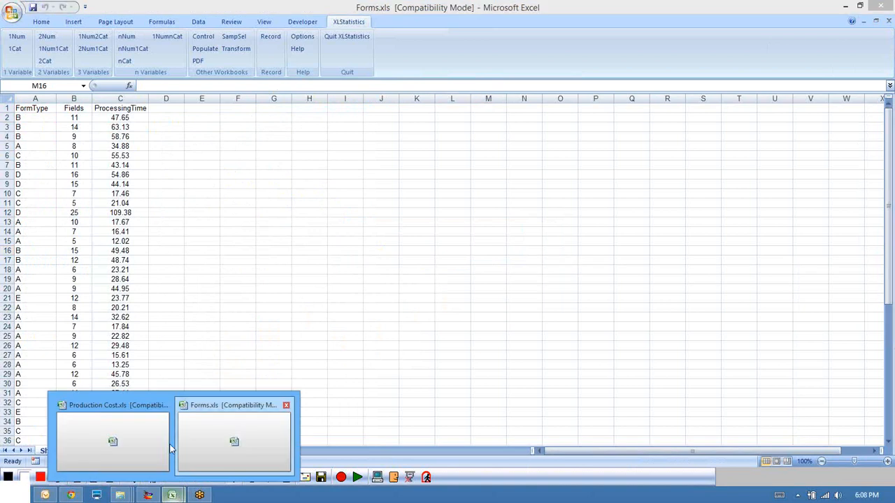
left_click(70, 413)
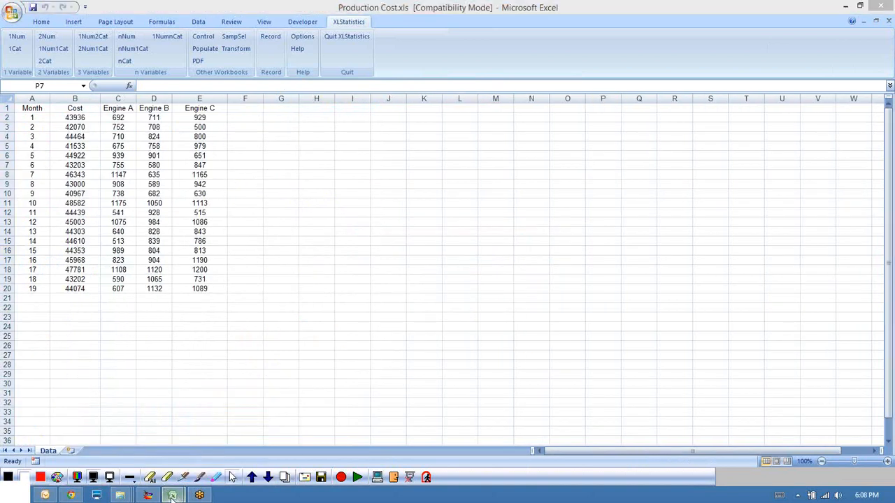
left_click(845, 5)
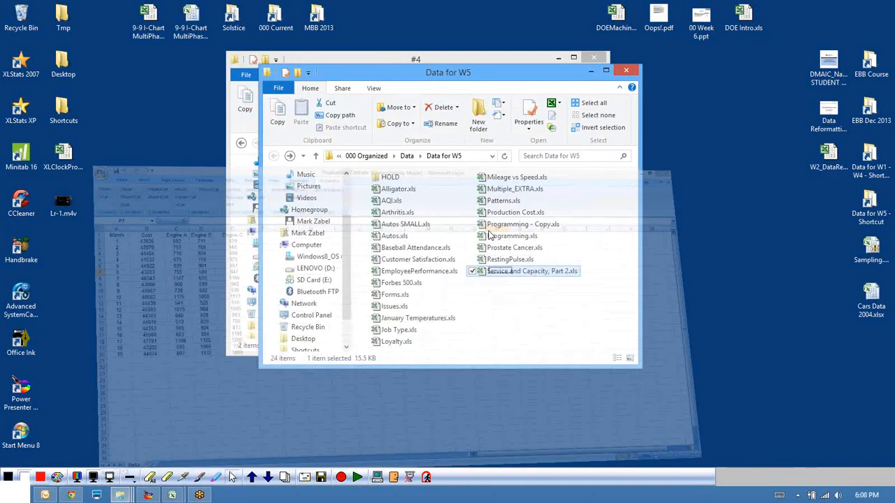
double_click(504, 275)
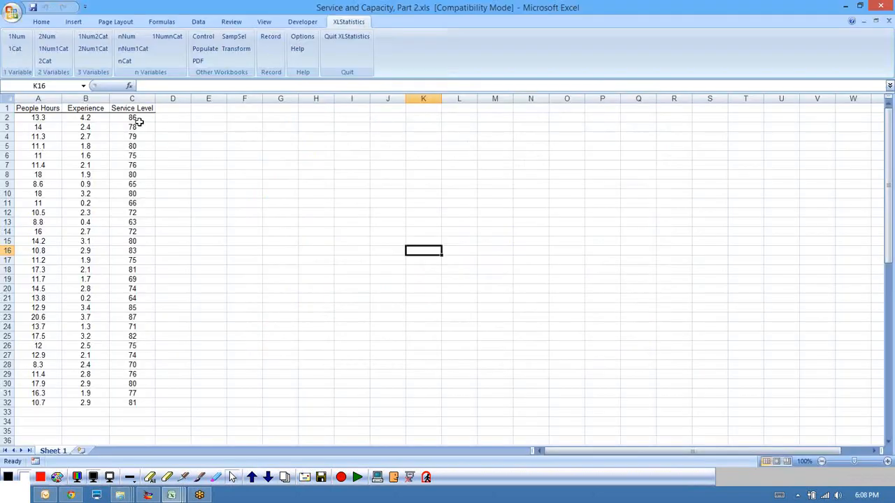
- Run the XLStatistics 2Num analysis on the People Hours, Experience and Service Level columns
left_click_drag(136, 99, 38, 99)
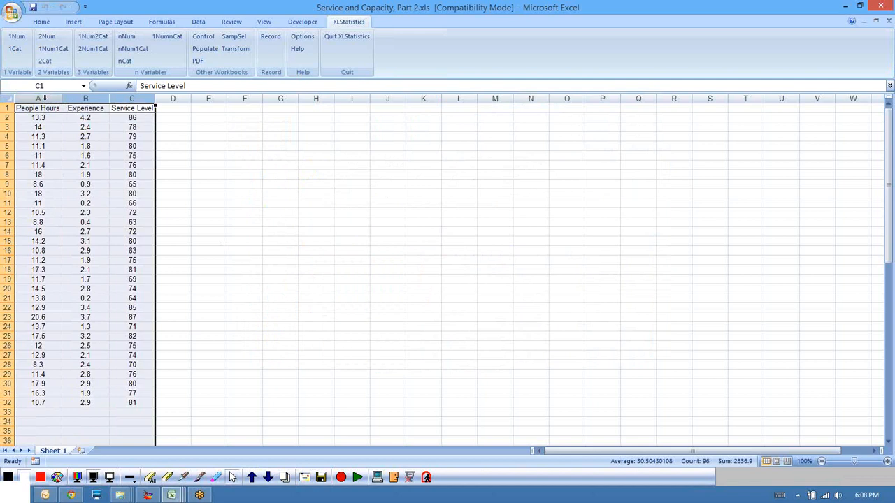
left_click(45, 38)
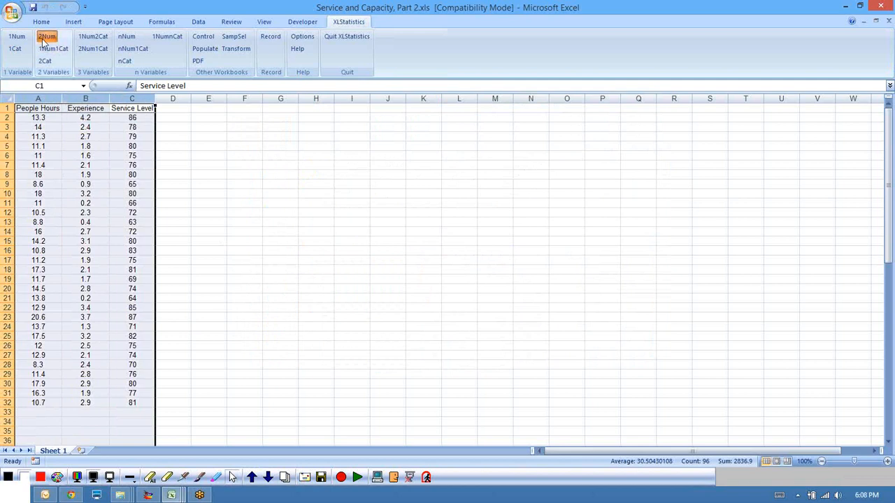
left_click(456, 286)
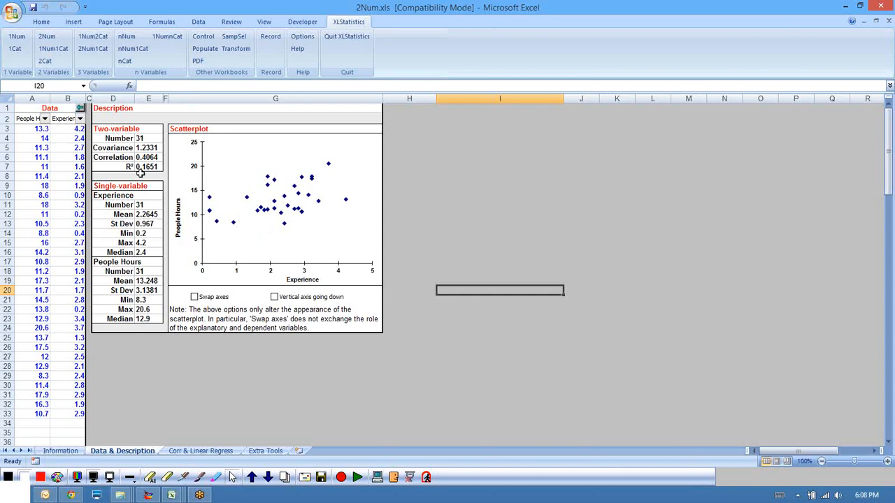
- Plot Service Level as the dependent variable against People Hours as the explanatory variable in the 2Num analysis
left_click(44, 118)
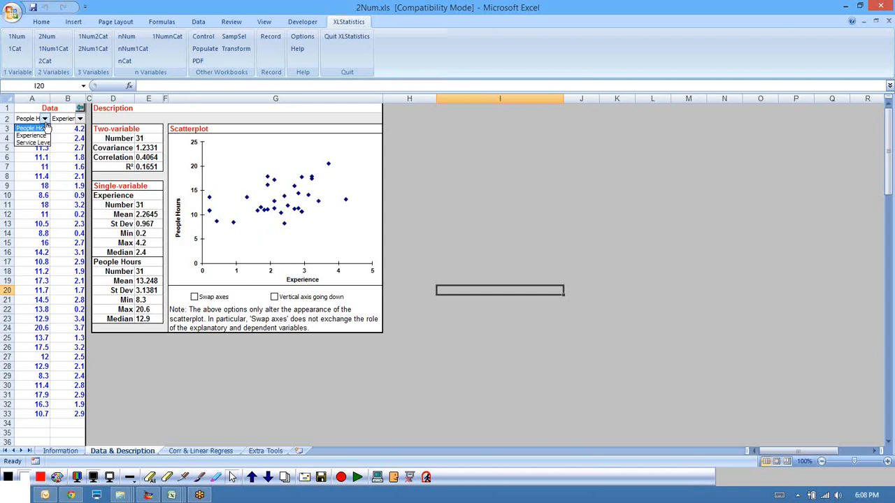
left_click(34, 142)
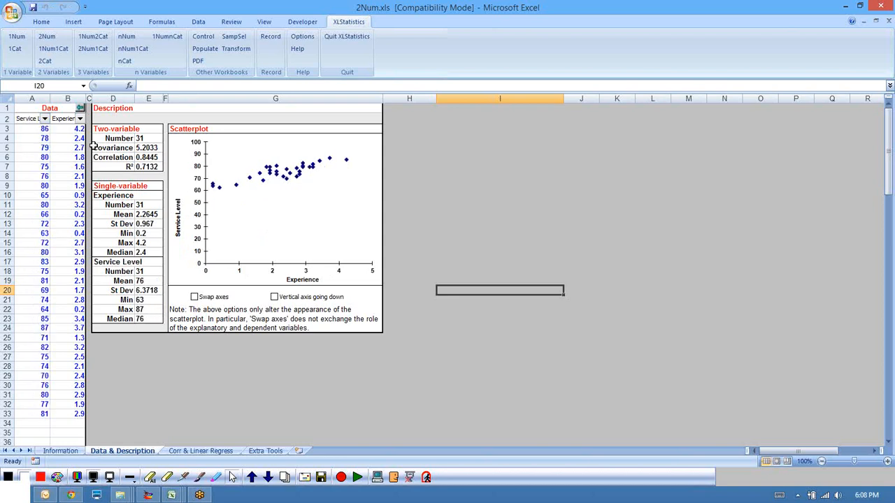
left_click(80, 118)
left_click(70, 126)
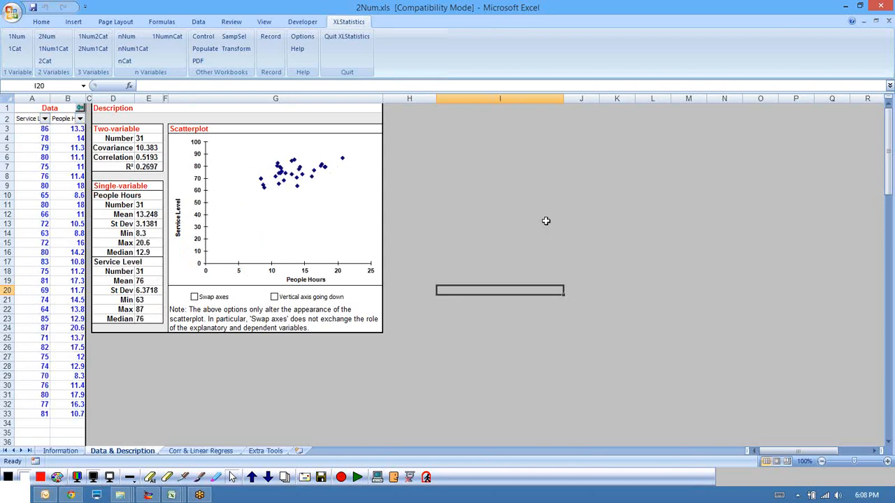
- Turn on pen annotation over the live spreadsheet and erase the old handwritten drawings
left_click(200, 478)
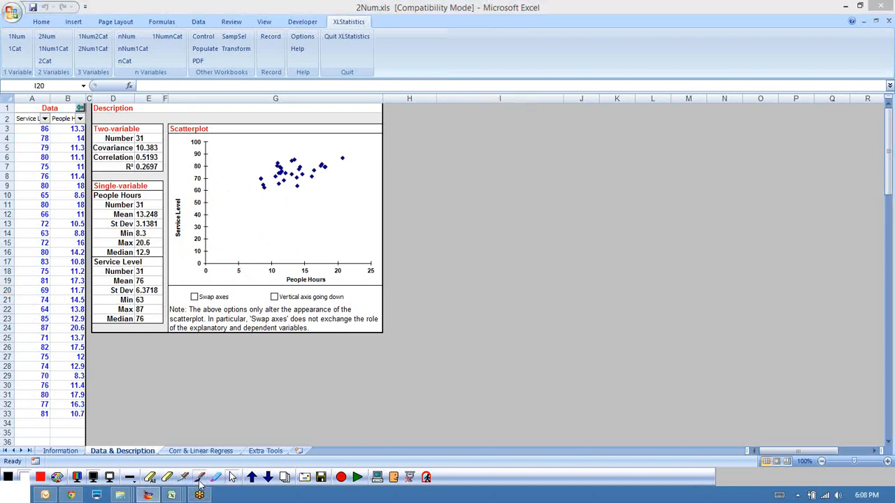
left_click(95, 480)
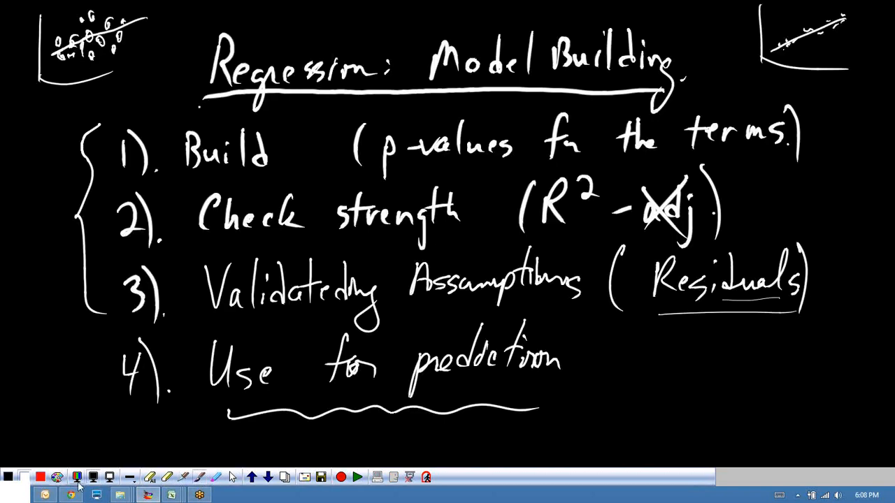
left_click(77, 480)
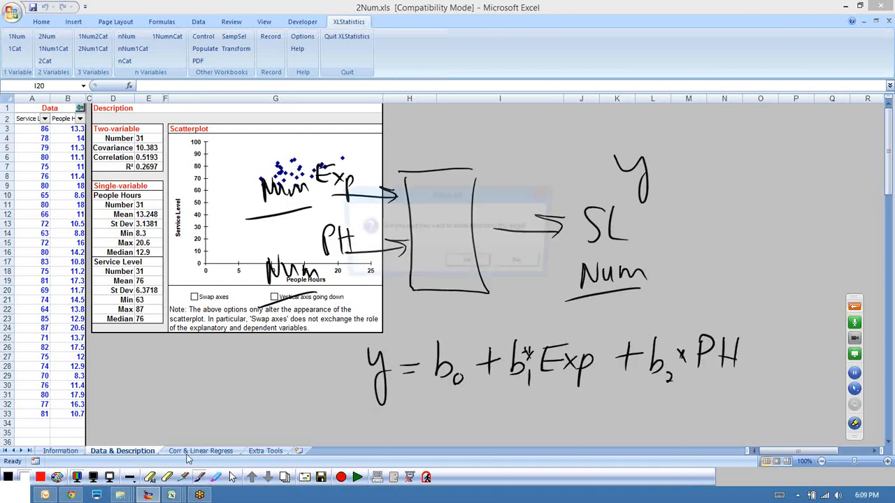
left_click(470, 265)
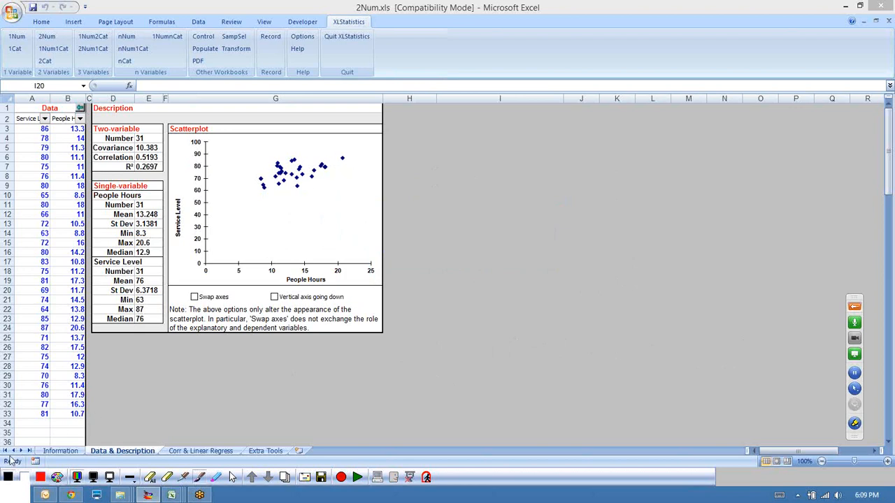
- Annotate the scatterplot by circling the far-right point and the low middle point, and add a rising trend line with a plus sign below
mouse_move(348, 154)
left_mouse_down()
mouse_move(346, 167)
mouse_move(343, 150)
left_mouse_up()
left_click_drag(288, 186, 286, 198)
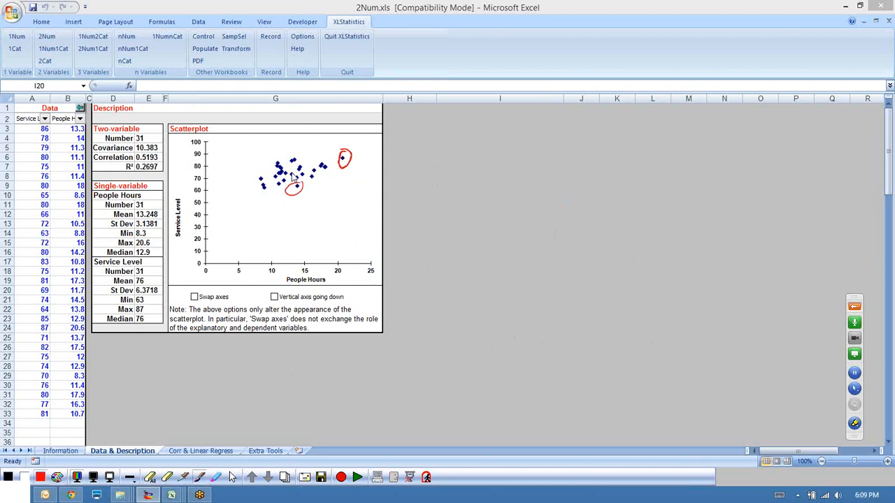
left_click_drag(253, 186, 340, 163)
left_click(299, 213)
left_click_drag(299, 214, 297, 233)
left_click_drag(282, 225, 309, 220)
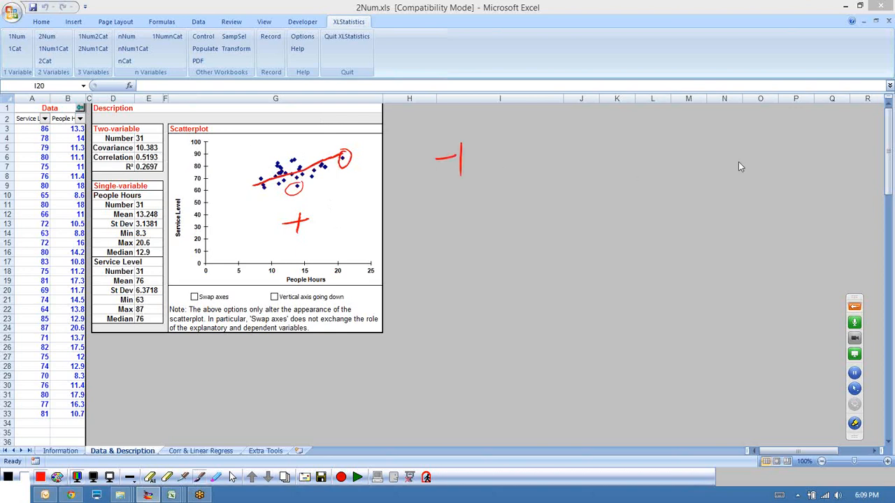
- Write +1 opposite the −1 and sketch beneath it a pair of axes with a rising line and closely fitting points
left_click_drag(724, 149, 718, 176)
mouse_move(714, 166)
left_mouse_down()
mouse_move(737, 160)
mouse_move(753, 172)
left_mouse_up()
left_click_drag(778, 267, 696, 273)
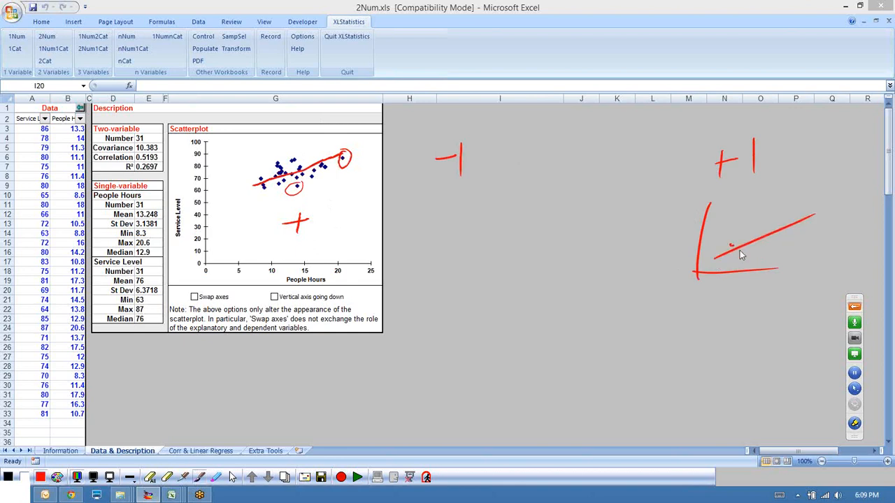
left_click_drag(792, 226, 796, 228)
- Sketch a falling-line graph with closely fitting points under the −1, and label the axes of both graphs x and y
mouse_move(427, 199)
left_mouse_down()
mouse_move(425, 256)
mouse_move(547, 263)
left_mouse_up()
mouse_move(451, 224)
left_mouse_down()
mouse_move(516, 256)
mouse_move(503, 282)
left_mouse_up()
mouse_move(516, 271)
left_mouse_down()
mouse_move(498, 287)
mouse_move(510, 299)
left_mouse_up()
left_click_drag(729, 290, 747, 313)
left_click_drag(749, 294, 725, 315)
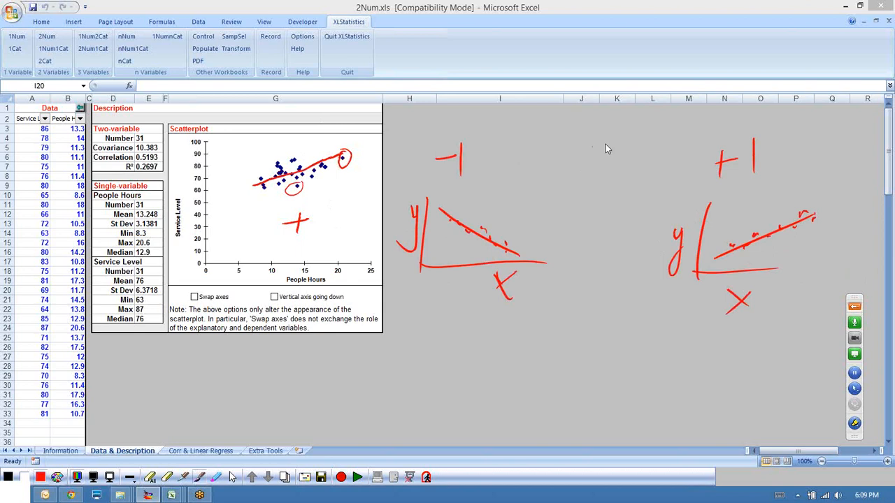
- Draw a patternless scatter graph under a 0 between −1 and +1, add upward arrows beneath the 0 and +1 graphs, and circle the Correlation value
mouse_move(590, 235)
left_mouse_down()
mouse_move(617, 226)
mouse_move(616, 249)
mouse_move(606, 245)
mouse_move(619, 238)
mouse_move(610, 208)
mouse_move(594, 207)
mouse_move(627, 213)
left_mouse_up()
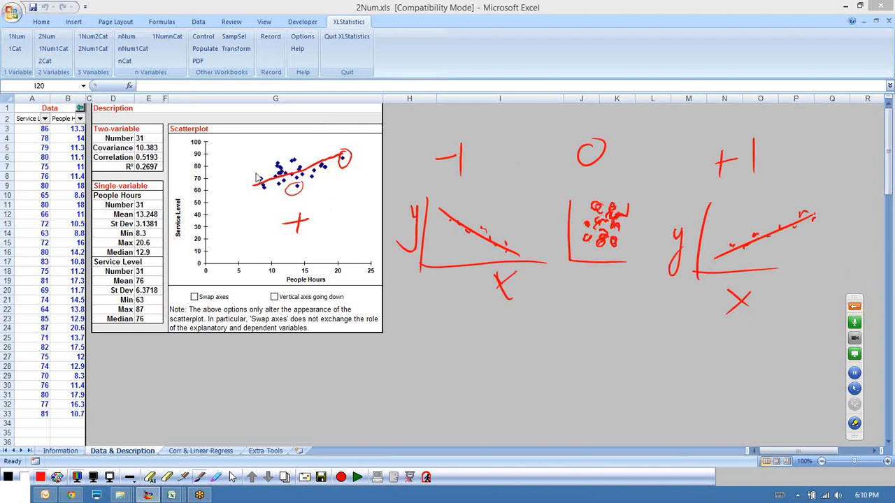
left_click_drag(601, 299, 604, 338)
left_click_drag(589, 299, 608, 298)
left_click_drag(713, 310, 713, 344)
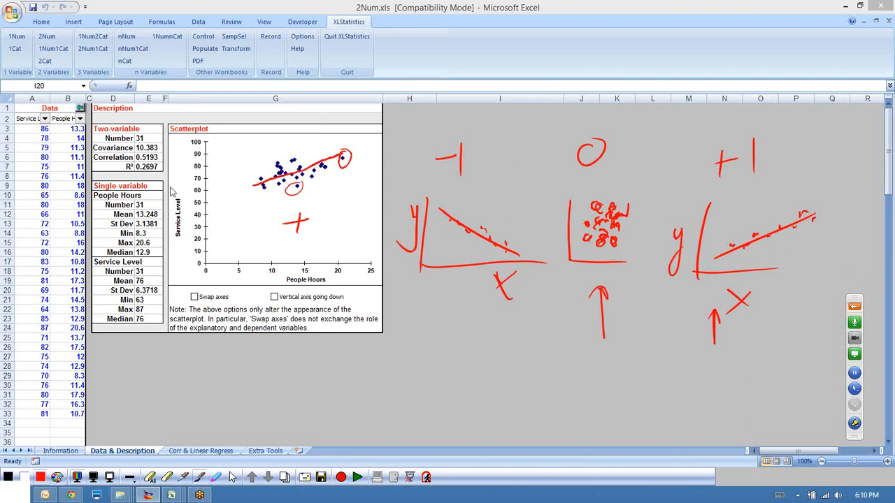
mouse_move(153, 153)
left_mouse_down()
mouse_move(129, 167)
mouse_move(155, 172)
mouse_move(159, 151)
left_mouse_up()
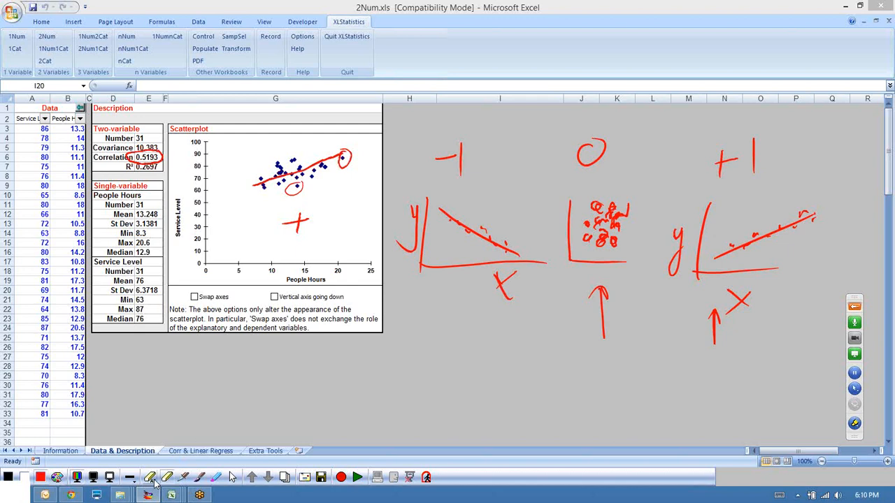
- Erase all pen annotations, return to normal pointer mode, and open the Corr & Linear Regress sheet
left_click(181, 475)
left_click(470, 264)
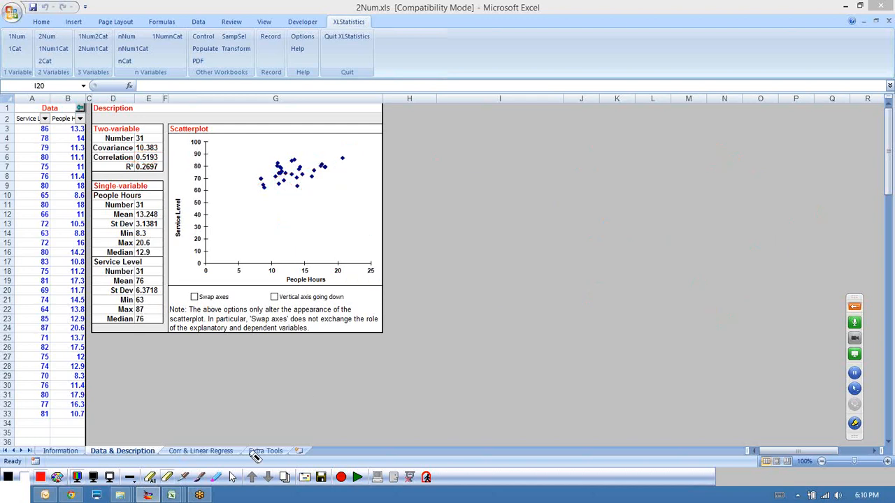
left_click(232, 477)
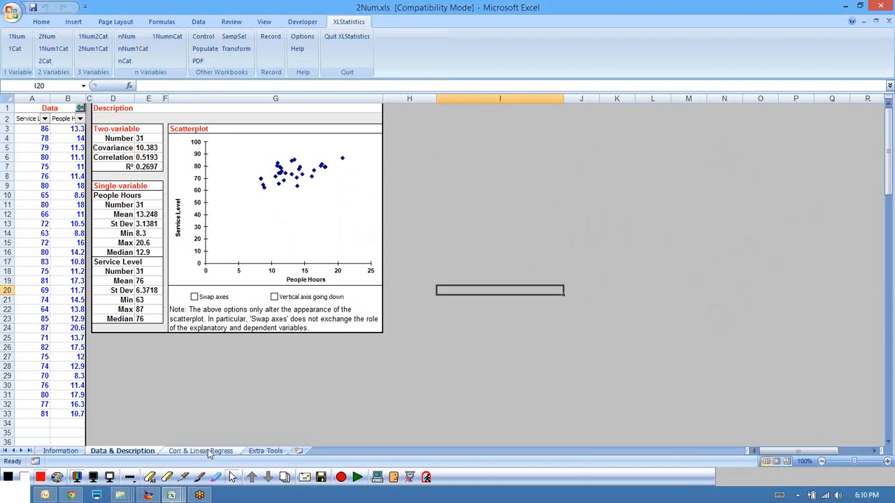
left_click(210, 451)
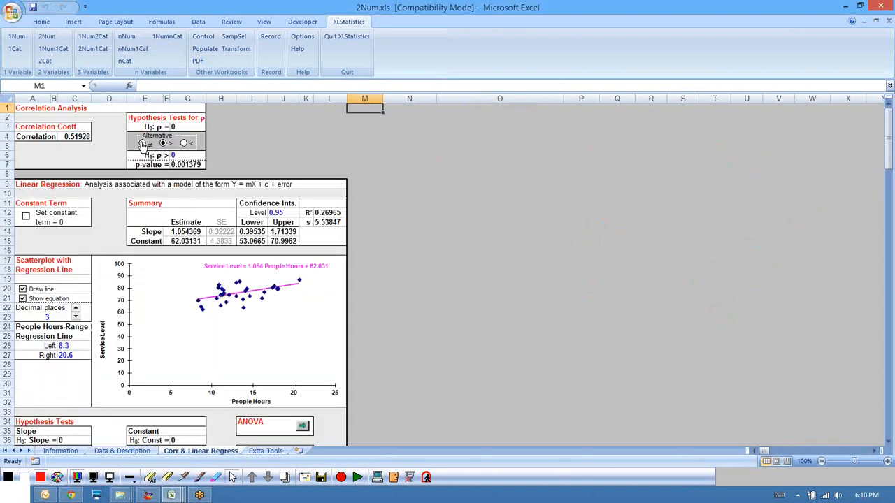
- Set the correlation test's alternative hypothesis to ≠ and fill the correlation coefficient and its p-value in yellow
left_click(142, 144)
left_click(78, 137)
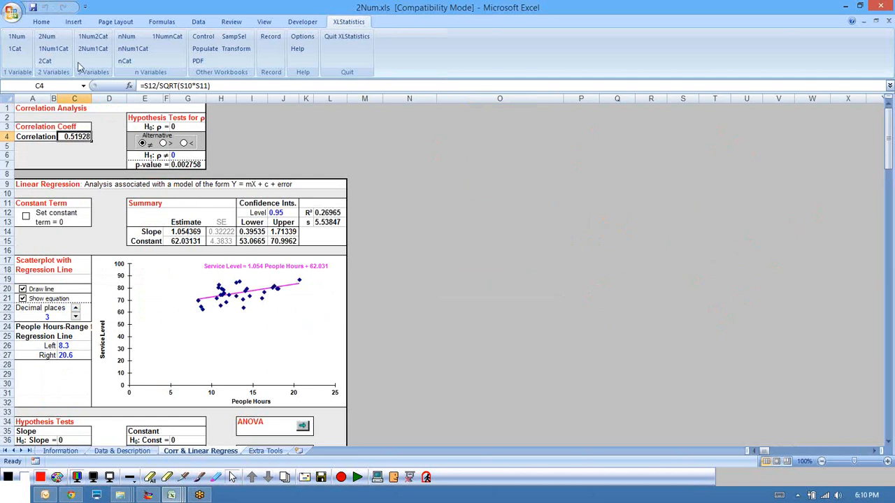
left_click(41, 21)
left_click(166, 57)
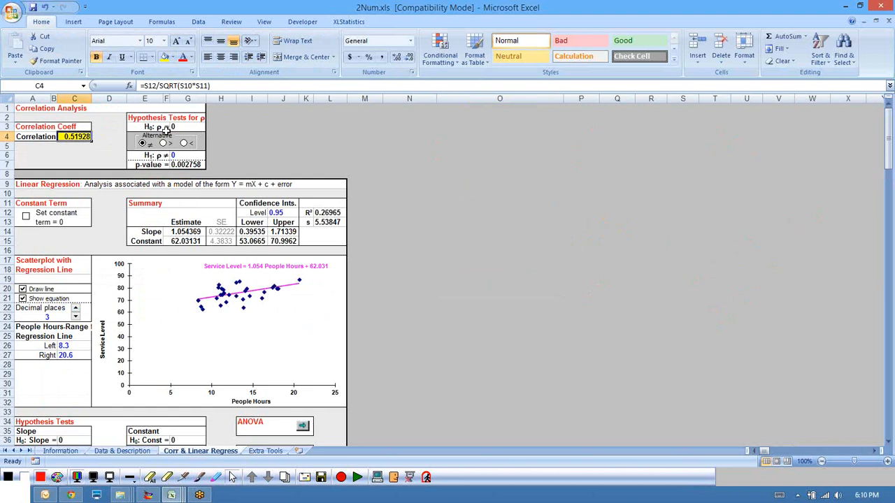
left_click(191, 166)
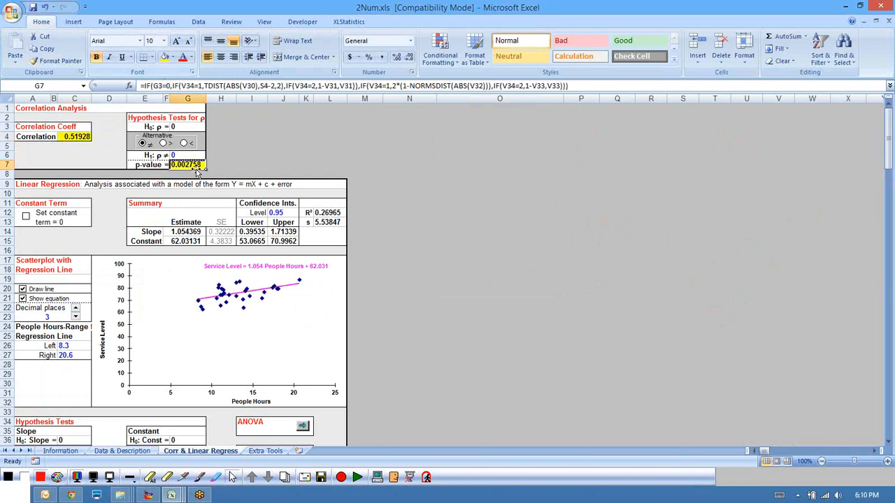
- Cross out the correlation test's H0 with the pen, circle H1 with its p-value, and underline the correlation coefficient thickly
left_click(199, 477)
left_click_drag(140, 130, 204, 123)
left_click_drag(125, 168, 130, 172)
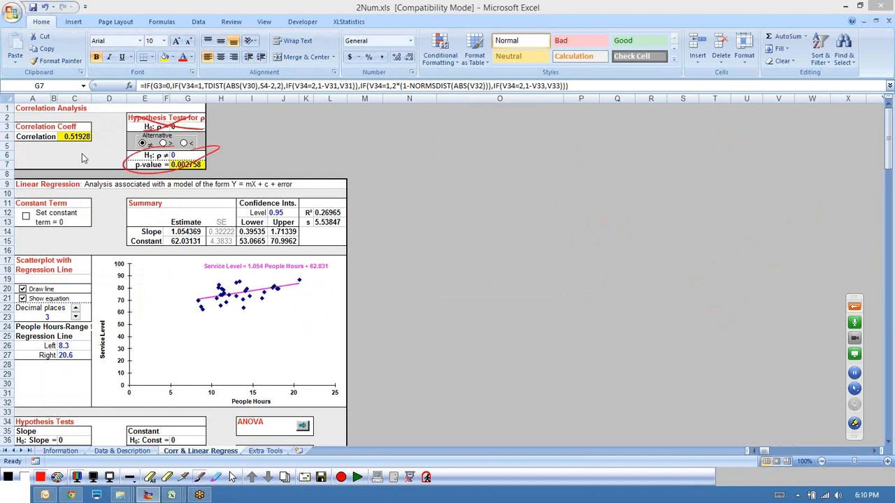
mouse_move(54, 154)
left_mouse_down()
mouse_move(94, 147)
mouse_move(63, 153)
left_mouse_up()
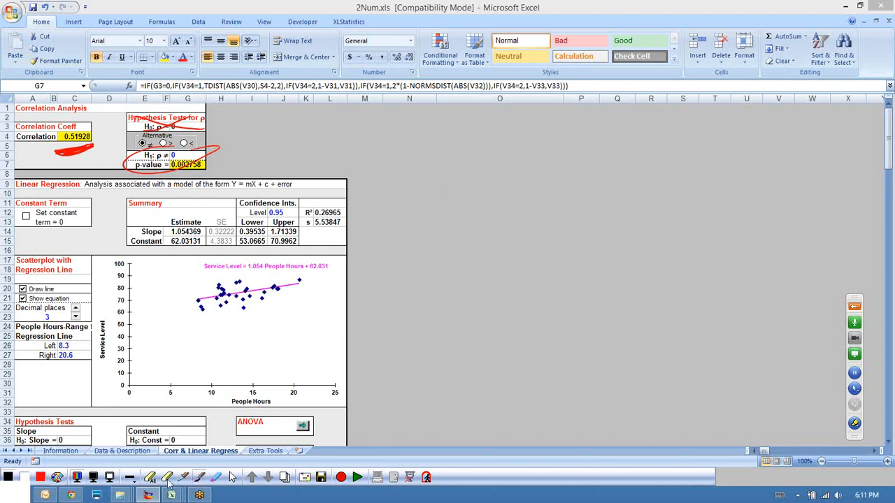
- Review the handwritten model-building steps on the black board, return to the spreadsheet, and set the slope test's alternative hypothesis to ≠
left_click(92, 478)
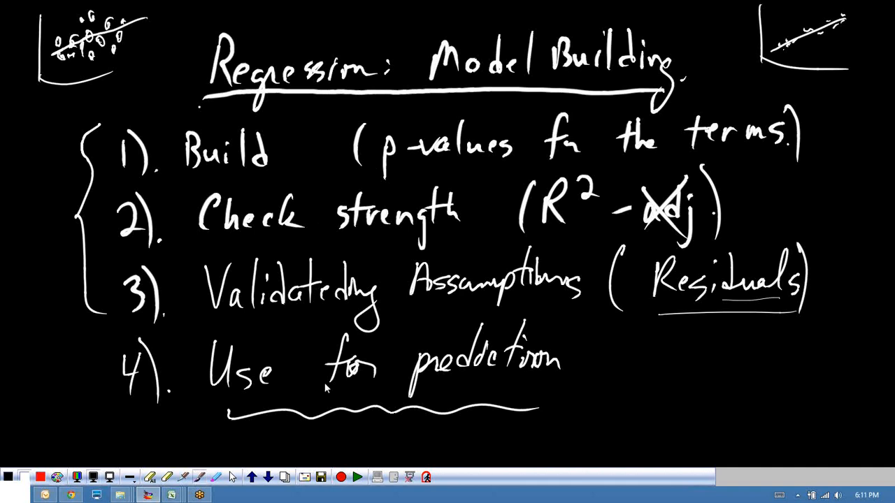
left_click(232, 478)
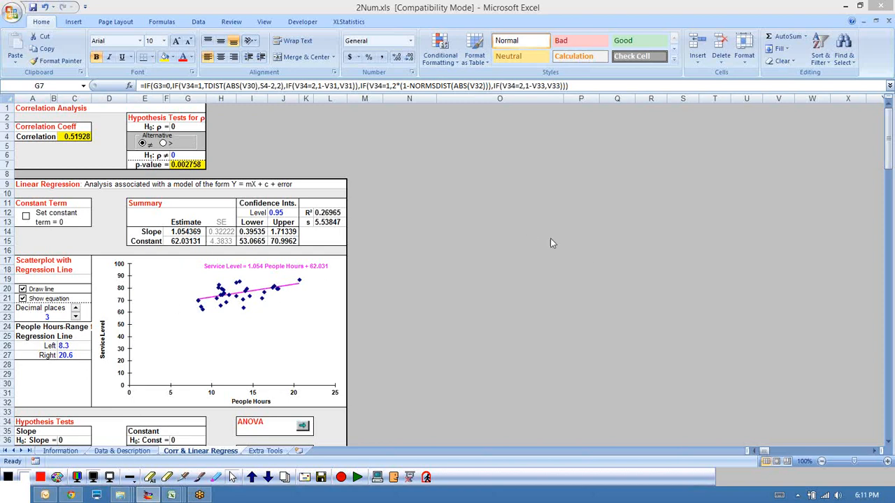
scroll(467, 282, "down", 3)
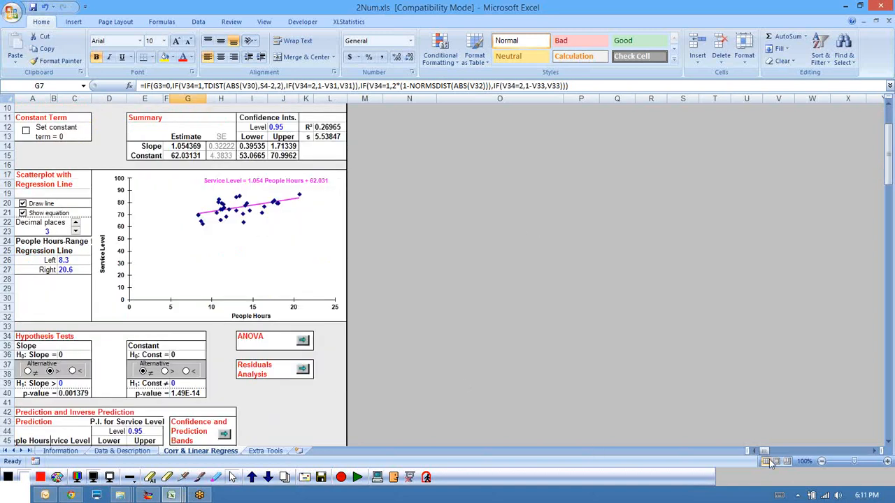
left_click(21, 383)
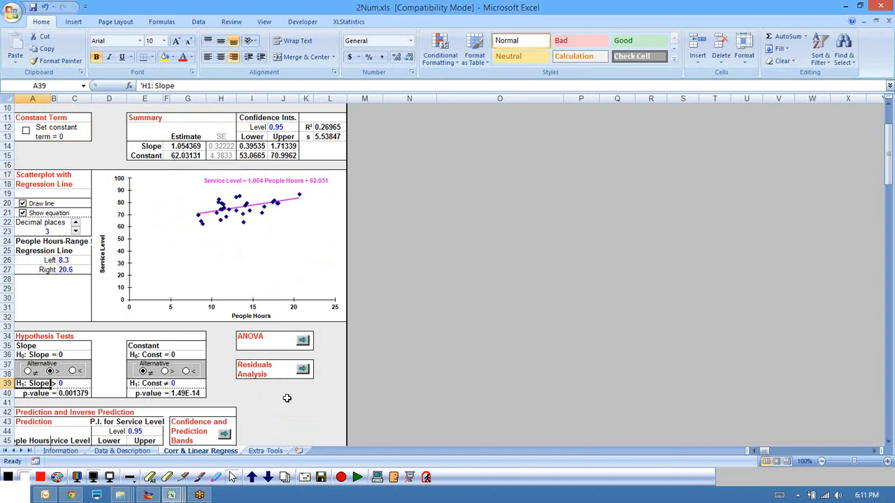
left_click(414, 393)
left_click(28, 371)
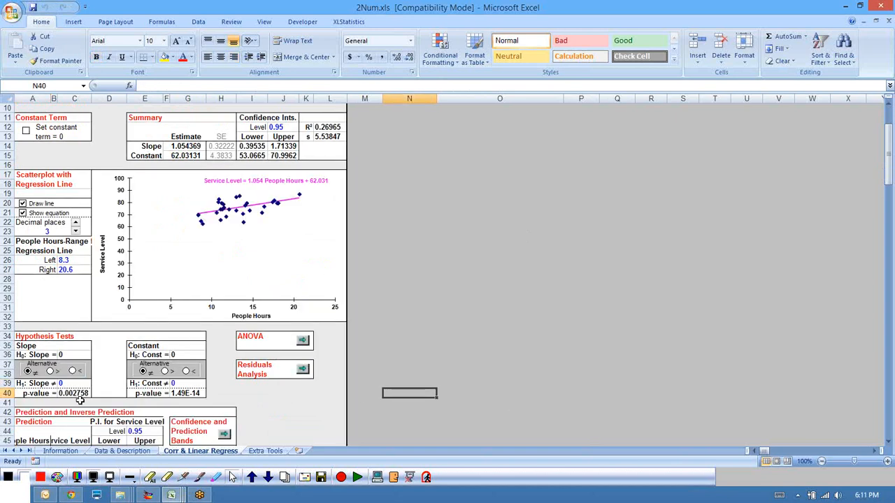
- Fill the slope test's p-value in yellow
left_click(77, 394)
left_click(64, 355)
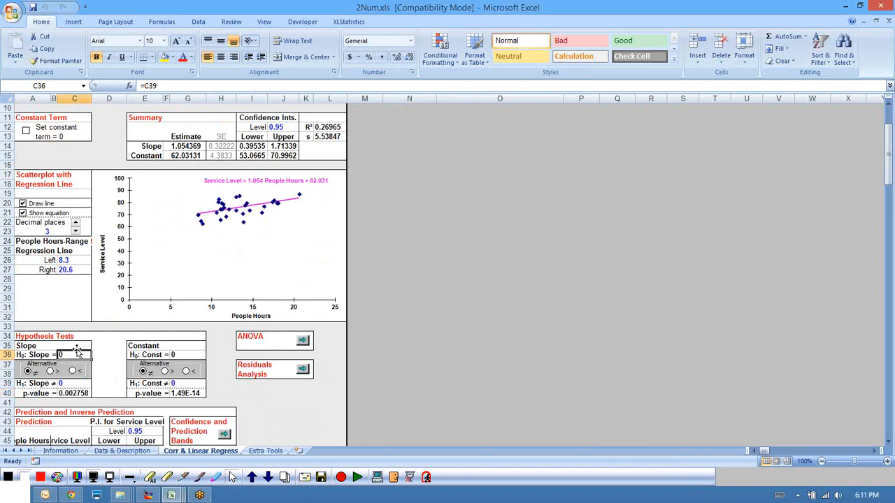
left_click(70, 394)
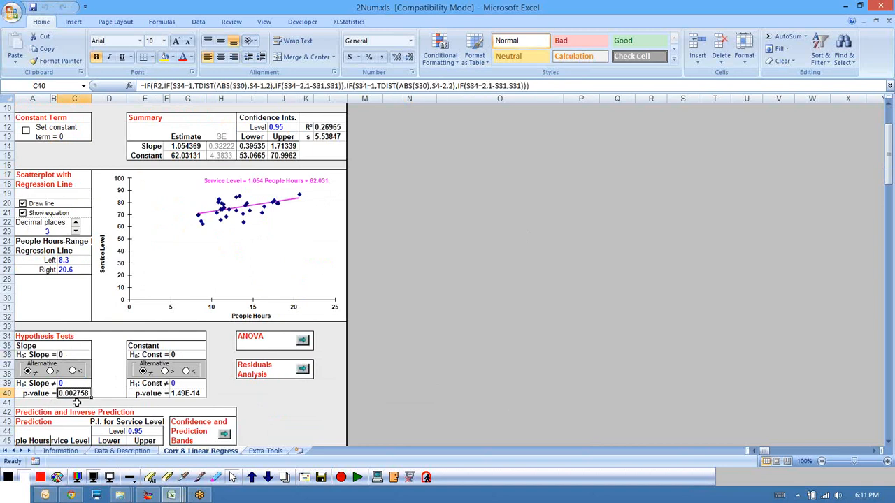
scroll(77, 402, "up", 2)
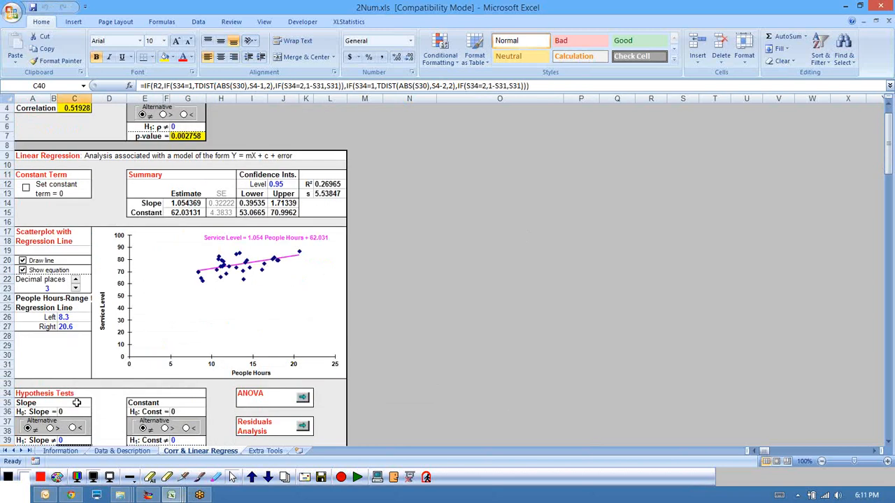
left_click(164, 60)
scroll(446, 333, "down", 1)
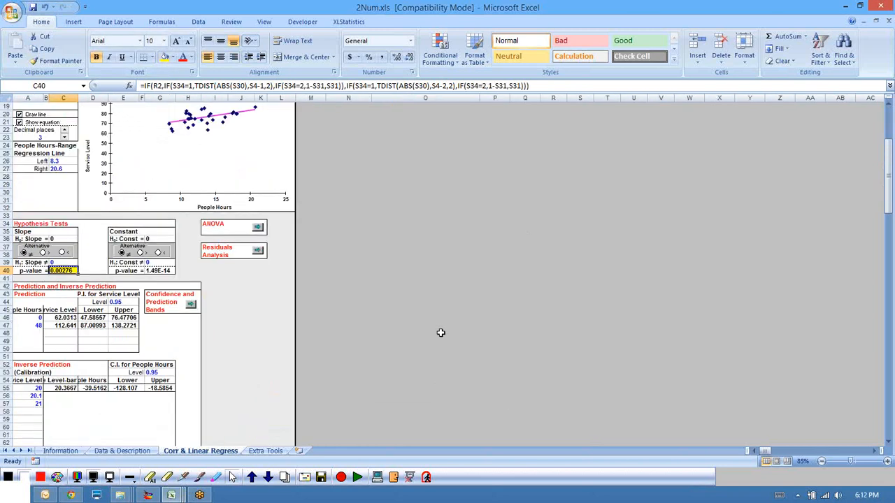
- Select the correlation test's p-value and the slope test's p-value together to compare them
scroll(440, 332, "up", 5)
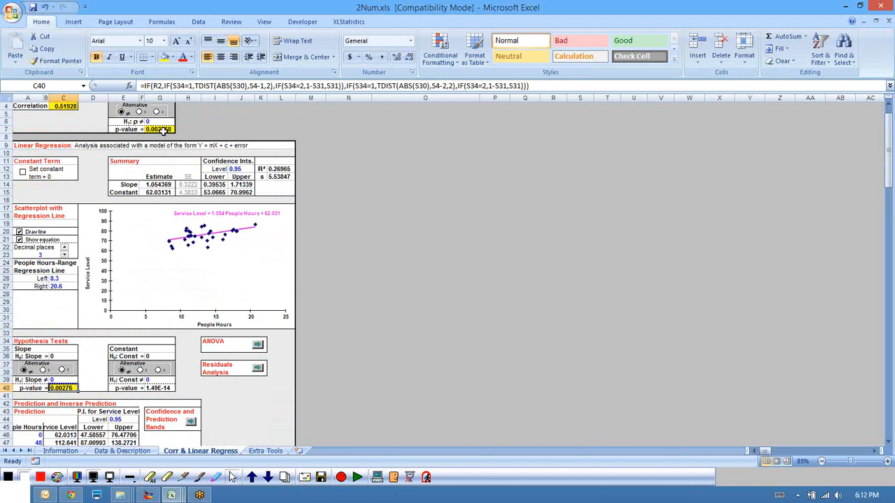
left_click(163, 130)
left_click(67, 387, "ctrl")
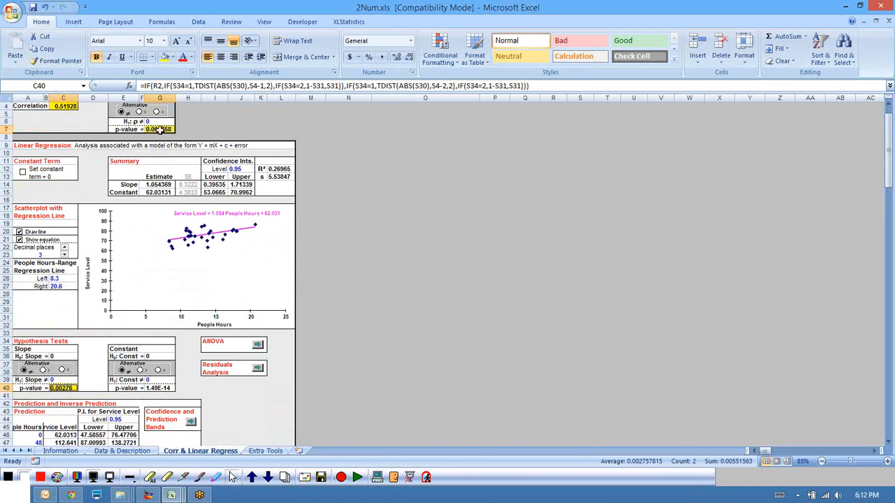
key("Return")
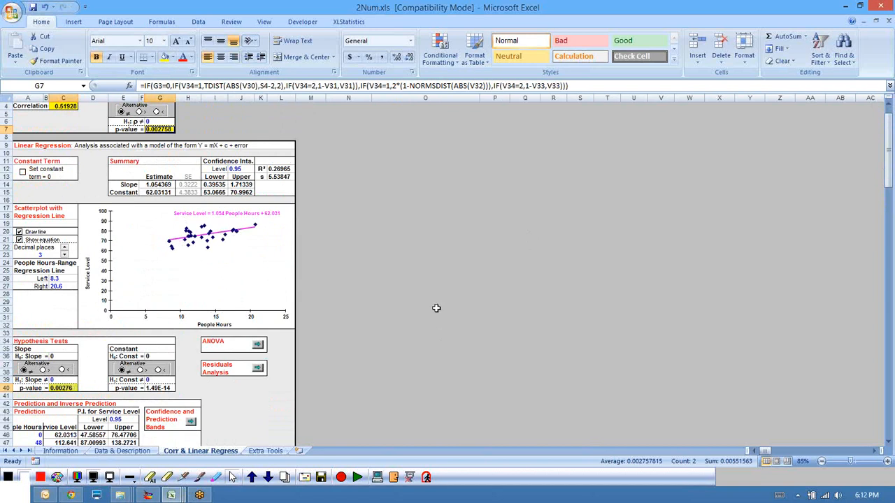
scroll(436, 307, "up", 1, "ctrl")
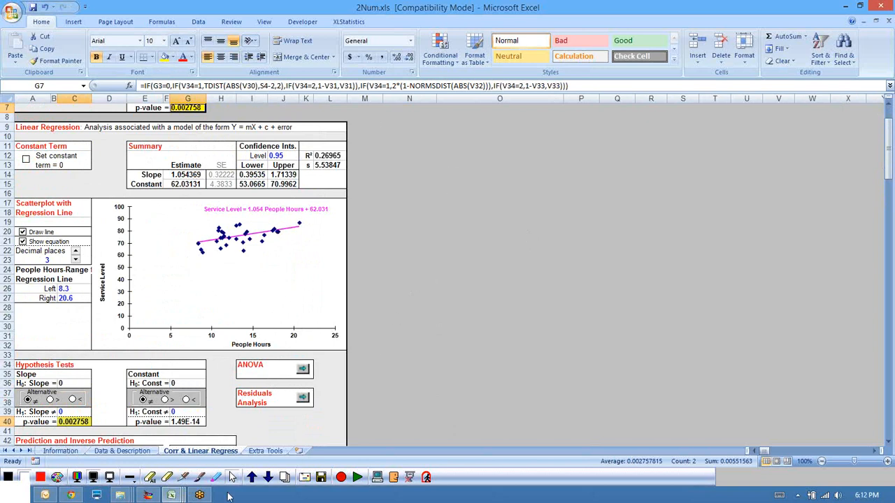
- Turn on pen annotation over the live spreadsheet and erase all the old pen marks
left_click(200, 488)
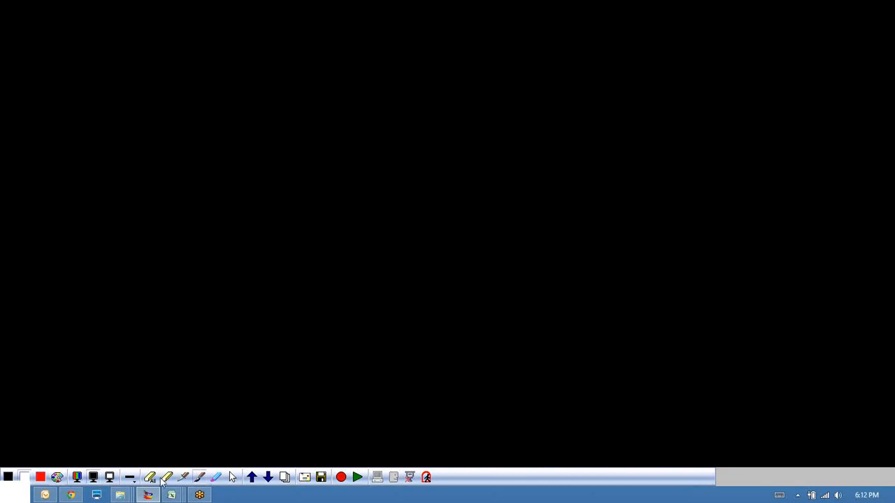
left_click(77, 477)
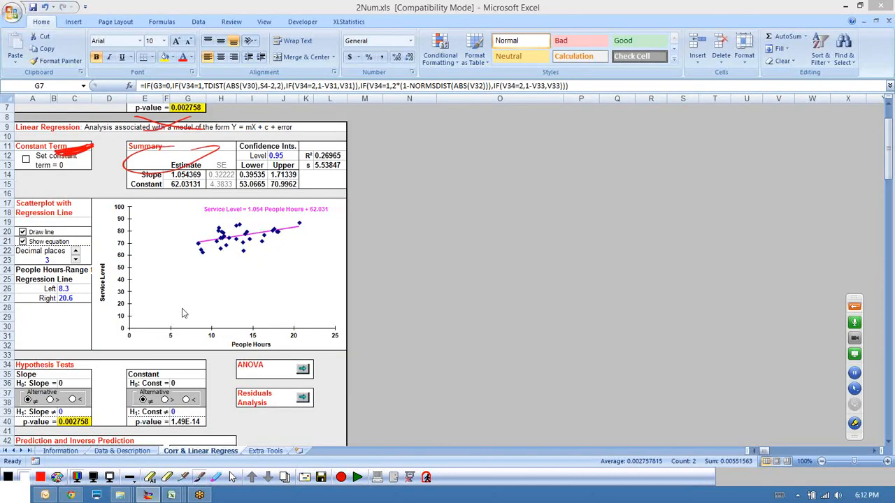
left_click(151, 478)
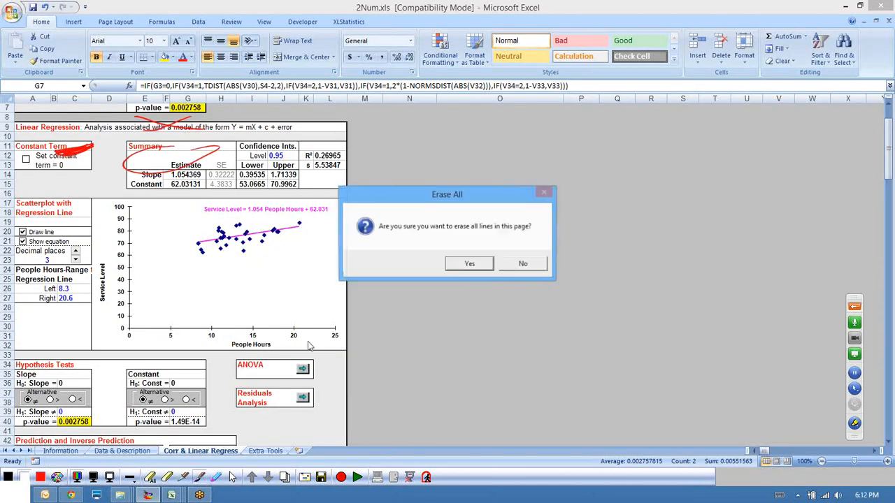
left_click(469, 264)
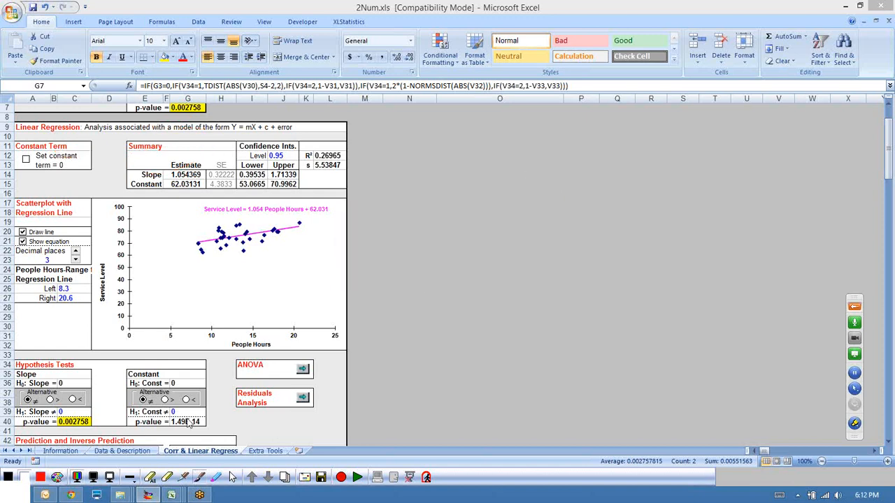
- Handwrite the general regression equation y = b₀ + b₁x in black in the empty area beside the regression summary
left_click_drag(468, 179, 487, 177)
left_click_drag(544, 180, 600, 169)
left_click_drag(627, 139, 628, 179)
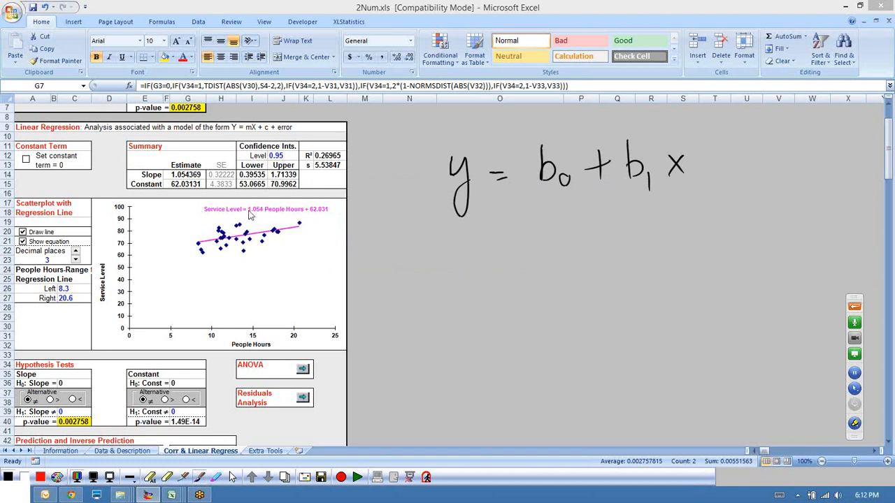
- Underline 1.054 and 62.031 in the chart's equation and handwrite y = 62 + 1.054x beneath the general equation
left_click_drag(260, 215, 250, 216)
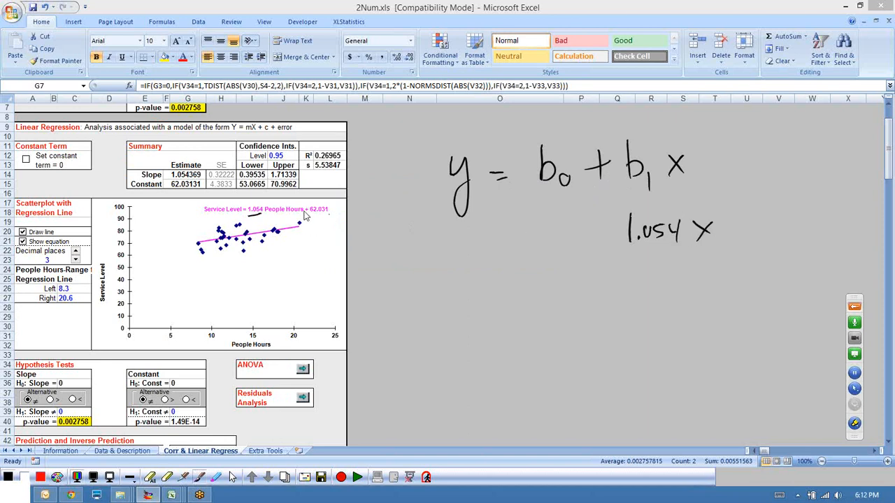
left_click_drag(555, 227, 567, 244)
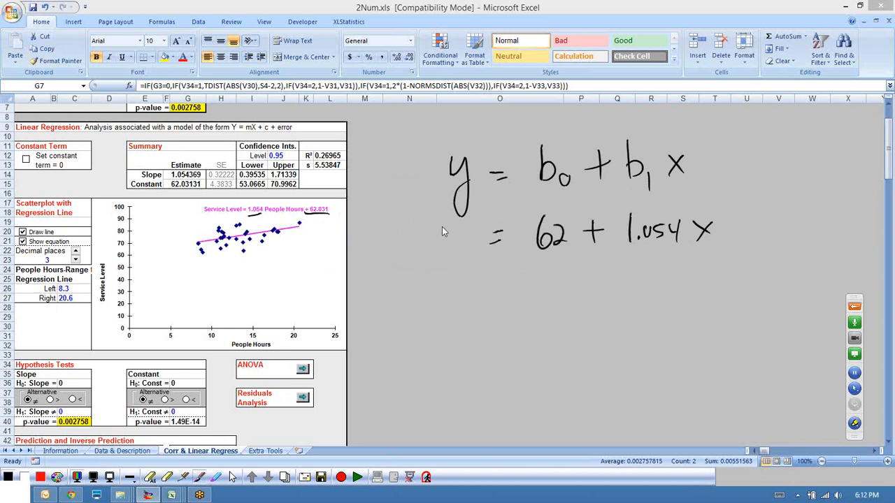
left_click_drag(464, 234, 454, 283)
- Cross out the 1.054x term in red and erase the red strokes
left_click(40, 477)
left_click_drag(704, 209, 713, 207)
left_click_drag(644, 217, 643, 257)
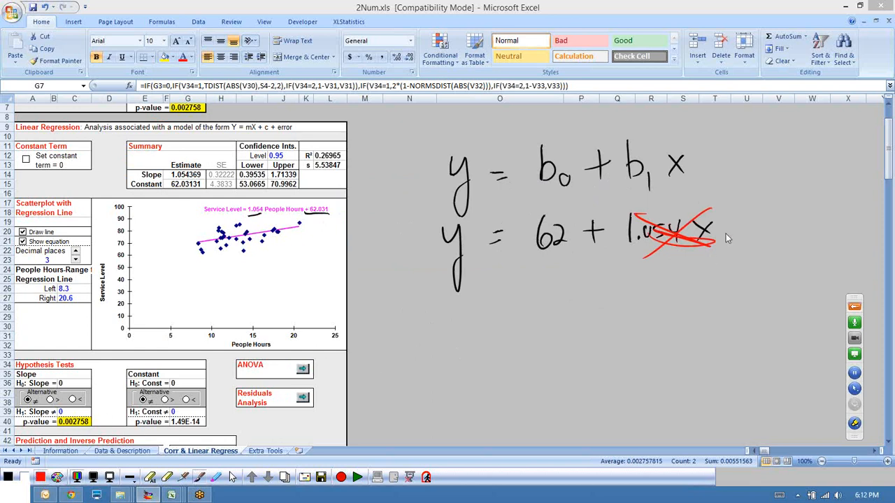
left_click(167, 478)
mouse_move(705, 243)
left_mouse_down()
mouse_move(675, 269)
mouse_move(692, 233)
mouse_move(699, 273)
left_mouse_up()
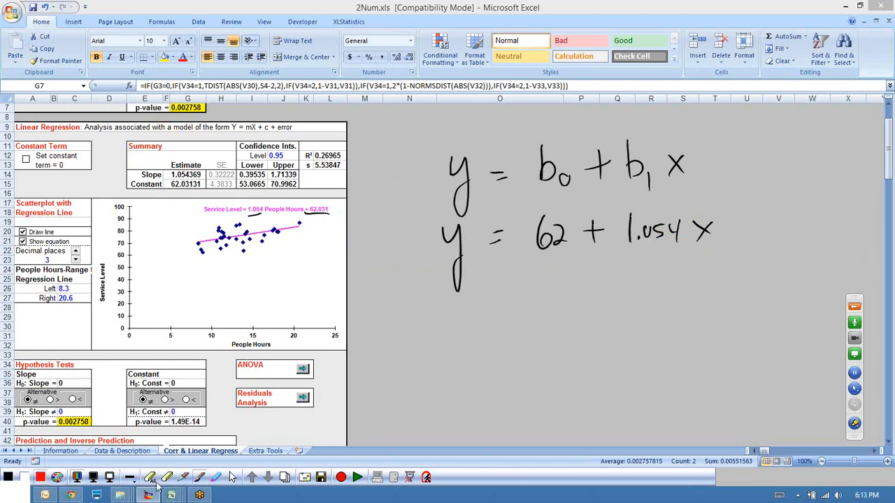
- Erase the pen underlines from the chart's equation and, back in the live sheet, highlight the R² value in yellow
left_click_drag(305, 218, 329, 239)
left_click(233, 477)
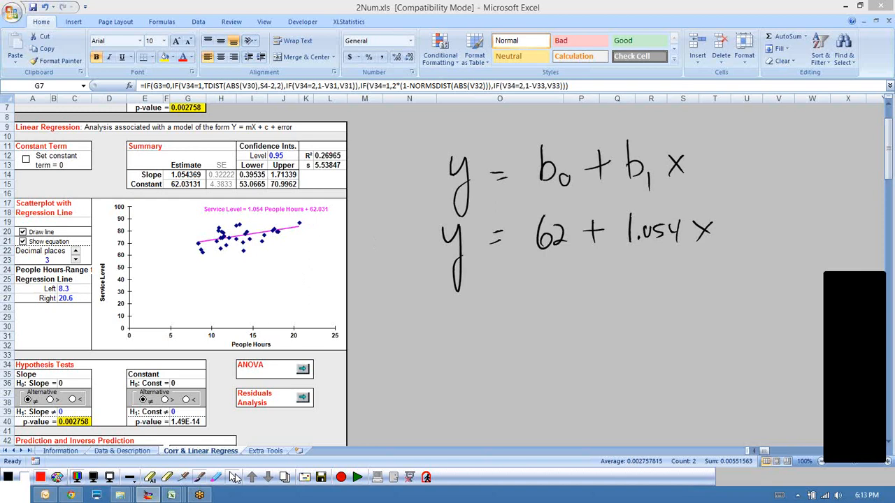
left_click(325, 155)
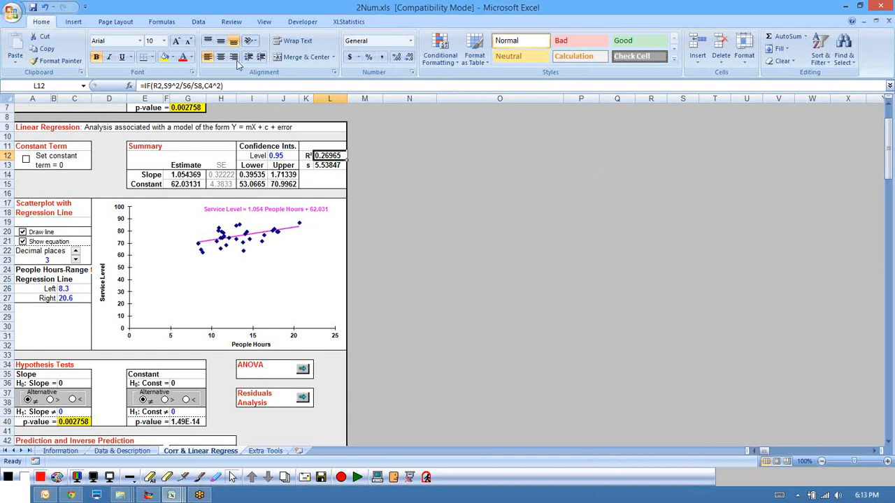
left_click(165, 57)
- Point out the chart's Service Level and People Hours axis titles, followed by the R² value
left_click(102, 295)
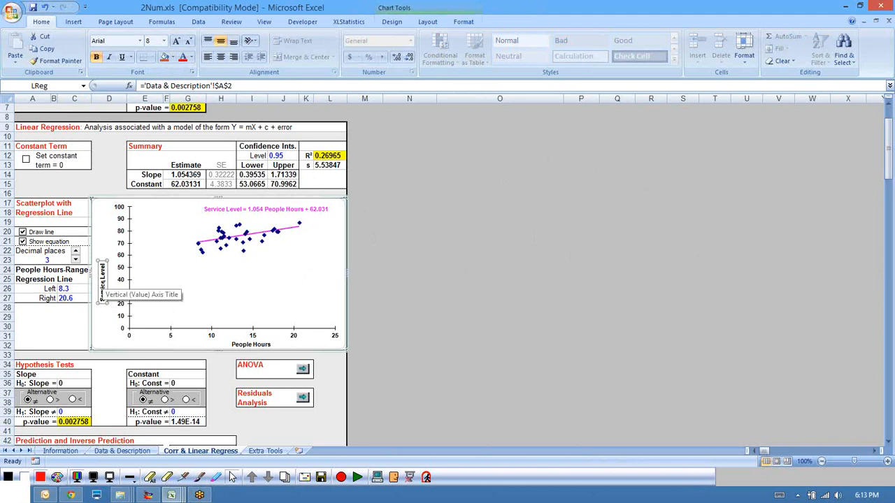
left_click(251, 344)
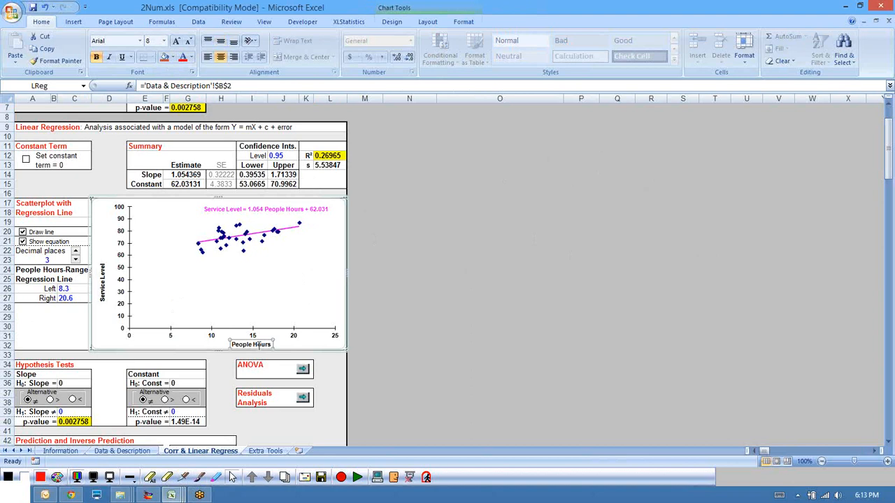
left_click(330, 159)
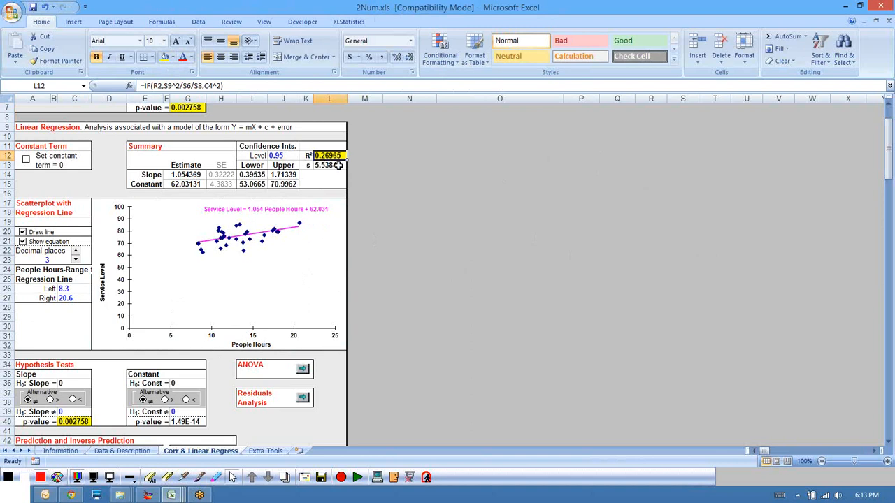
left_click(441, 221)
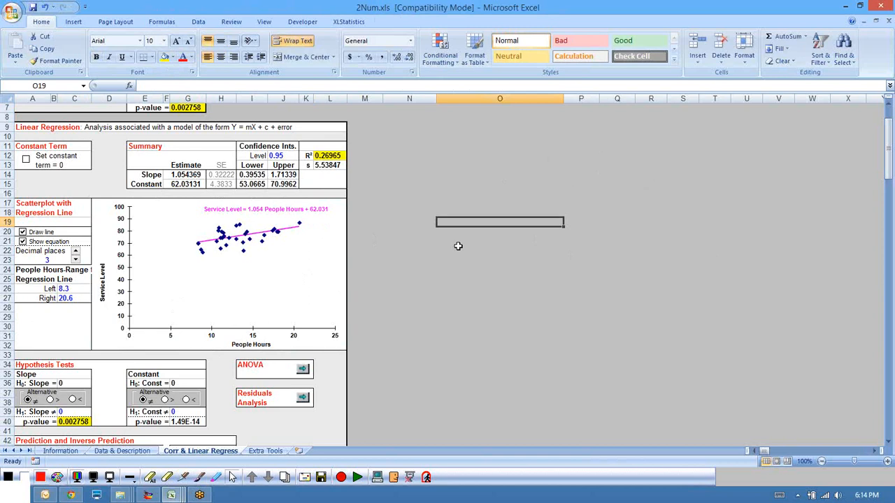
- Open the Residuals Analysis for the linear regression
scroll(445, 243, "down", 2)
scroll(449, 231, "up", 2)
scroll(447, 231, "up", 1)
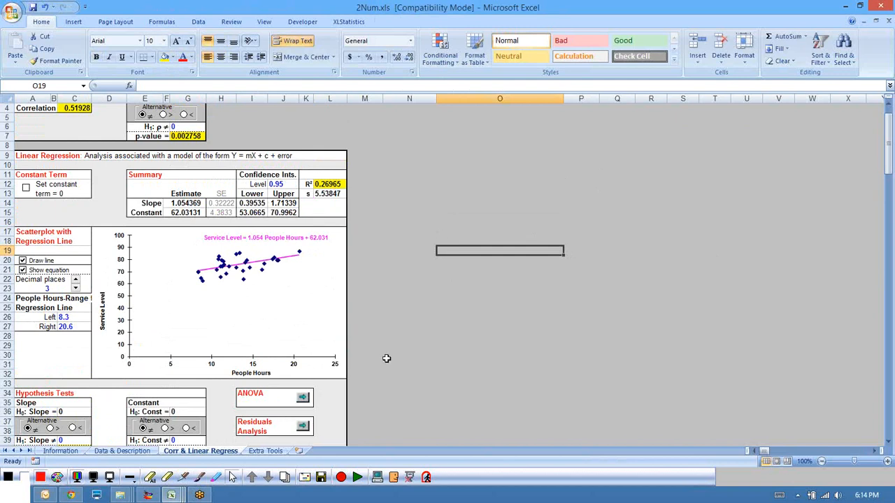
scroll(377, 356, "down", 3)
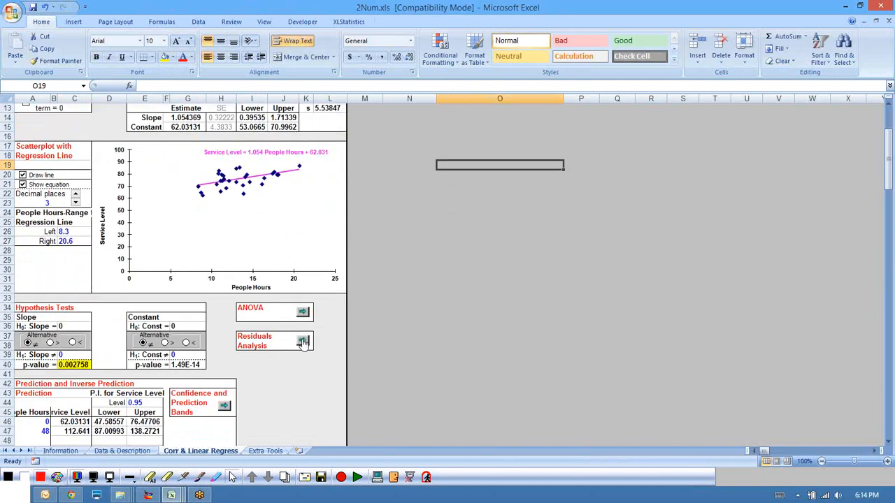
left_click(303, 342)
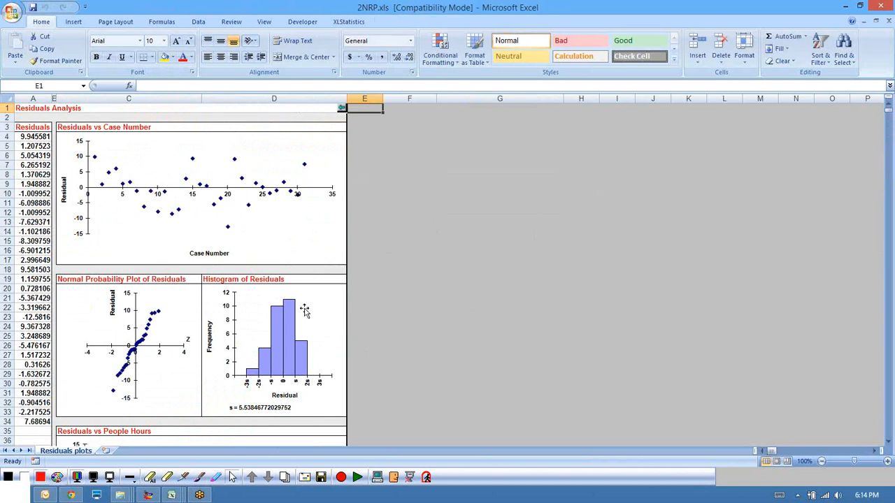
- Examine the histogram, the normal probability plot and the Residuals vs People Hours plot
left_click(208, 314)
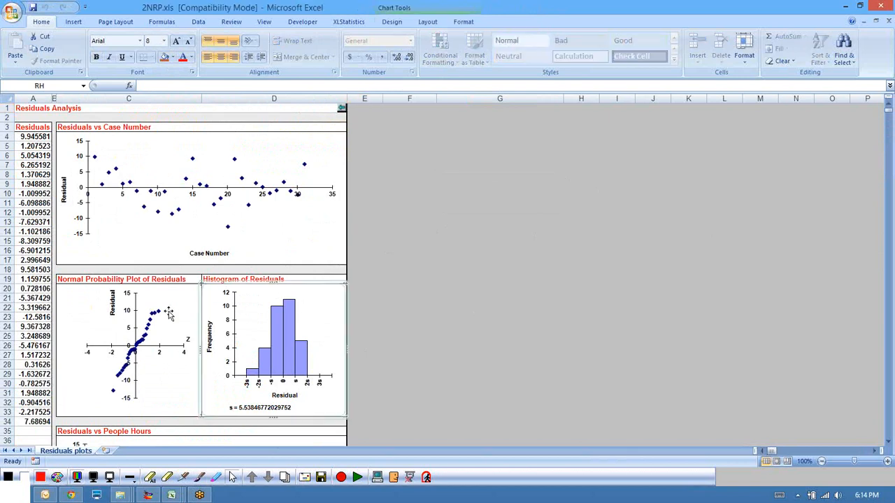
left_click(169, 314)
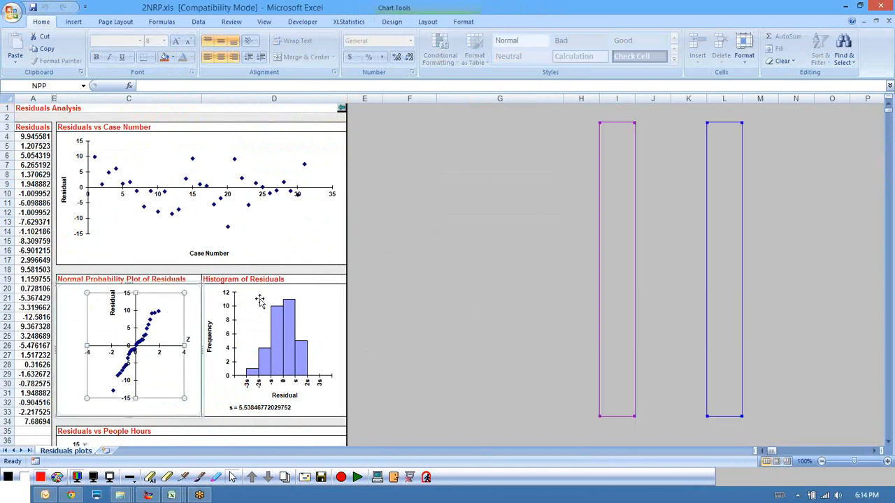
left_click(459, 286)
scroll(432, 313, "down", 5)
scroll(432, 312, "down", 3)
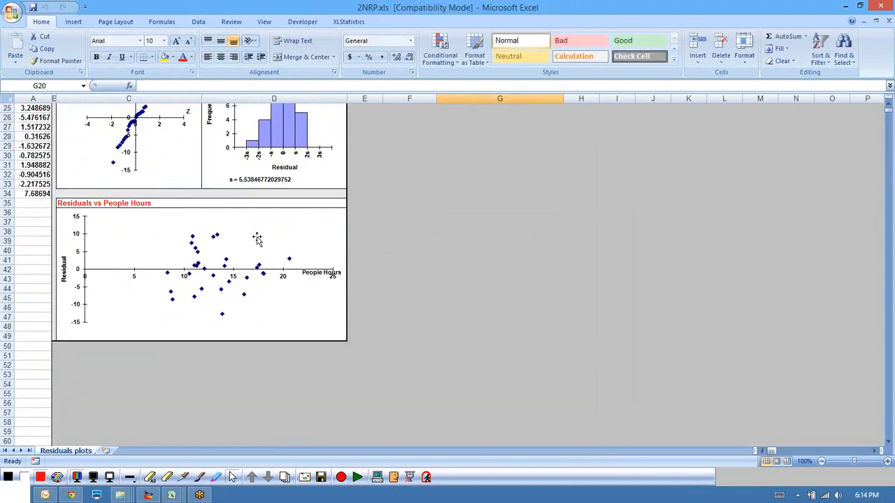
- Turn on pen annotation, sketch a pair of axes in red below the Residuals vs People Hours plot, and retrace them in black
left_click(200, 479)
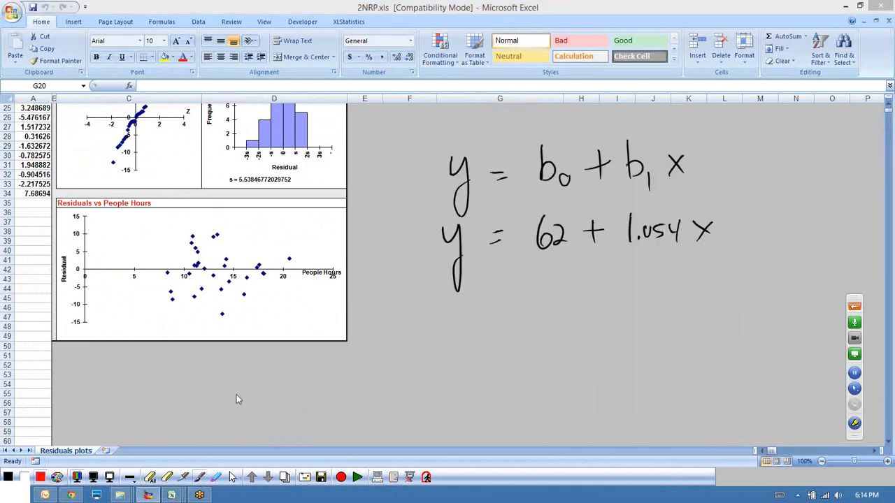
left_click_drag(88, 358, 88, 417)
left_click_drag(89, 384, 221, 386)
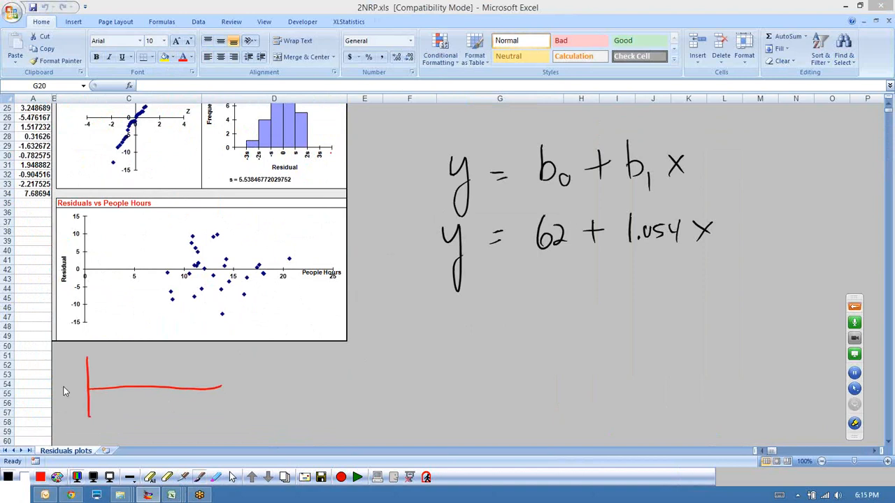
left_click_drag(221, 387, 194, 383)
left_click_drag(124, 389, 84, 389)
left_click_drag(198, 386, 129, 388)
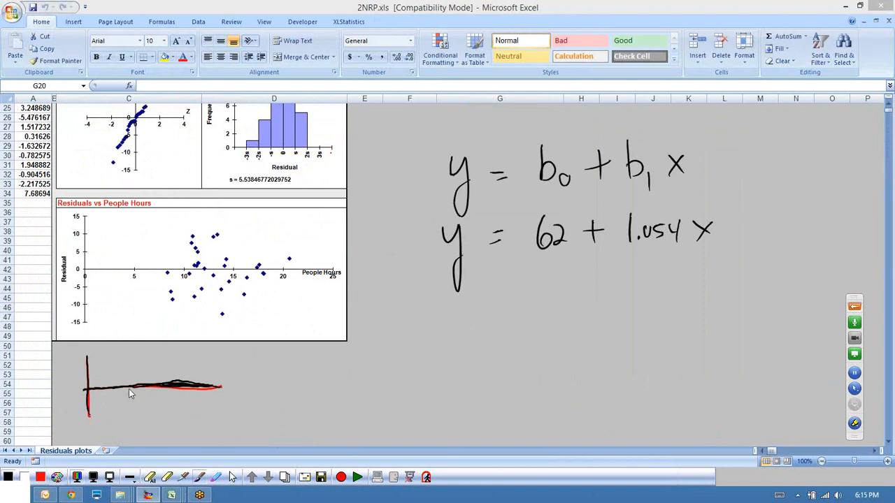
- Fill the sketched axes with black dots that fan out from the zero line, and extend the horizontal axis
left_click(117, 381)
left_click(117, 392)
left_click(125, 380)
left_click(144, 397)
left_click(152, 371)
left_click(189, 360)
left_click_drag(192, 405, 192, 411)
left_click(190, 374)
left_click(175, 378)
left_click(172, 397)
left_click(165, 377)
left_click(159, 390)
left_click(203, 368)
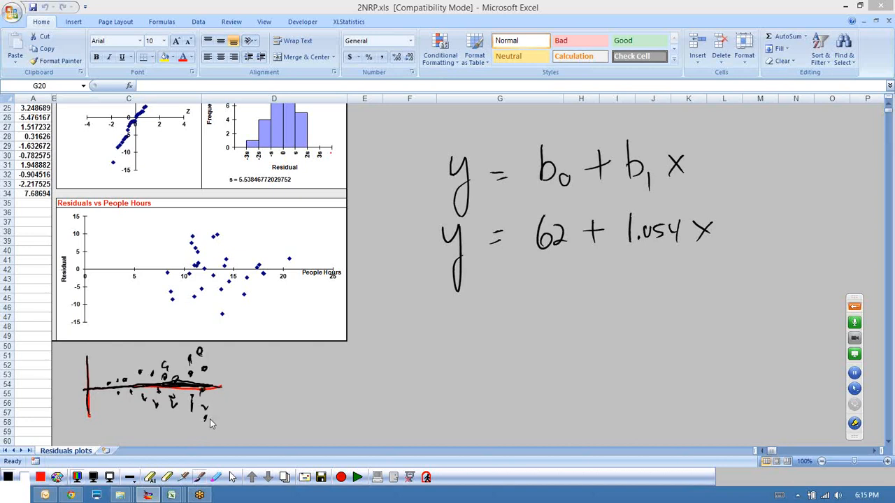
left_click(224, 386)
left_click(225, 373)
left_click_drag(224, 353, 225, 362)
left_click(225, 347)
left_click(236, 364)
left_click_drag(215, 391, 250, 389)
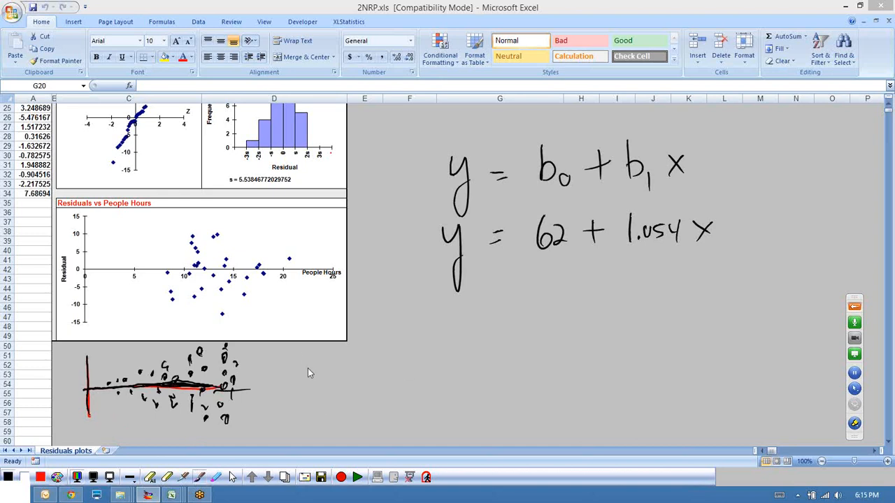
- Sketch a second pair of axes in black beside the fan-shaped sketch
left_click_drag(304, 357, 423, 421)
left_click(169, 481)
left_click_drag(336, 424, 403, 423)
left_click_drag(309, 391, 442, 381)
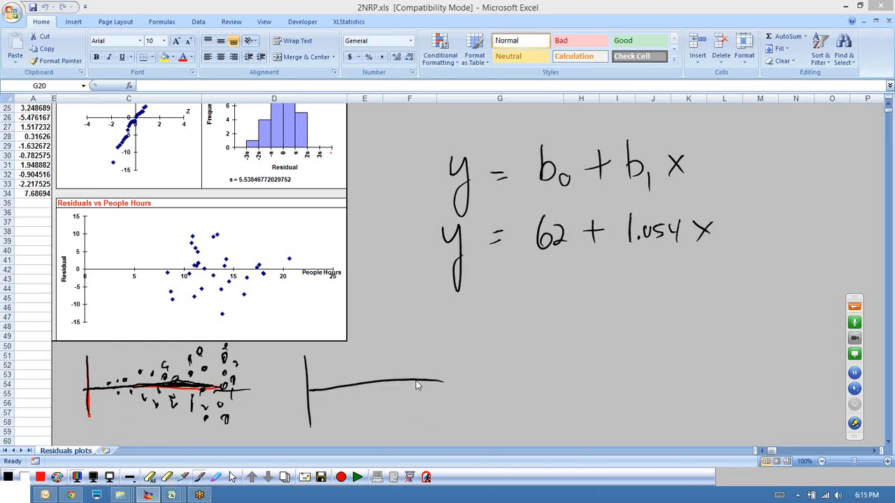
- Draw dots in an arch over the second axes and trace the curved pattern through them
left_click(336, 400)
left_click(397, 359)
left_click_drag(384, 360, 419, 376)
left_click(423, 397)
left_click_drag(448, 409, 456, 416)
mouse_move(334, 401)
left_mouse_down()
mouse_move(365, 363)
mouse_move(428, 384)
mouse_move(454, 416)
left_mouse_up()
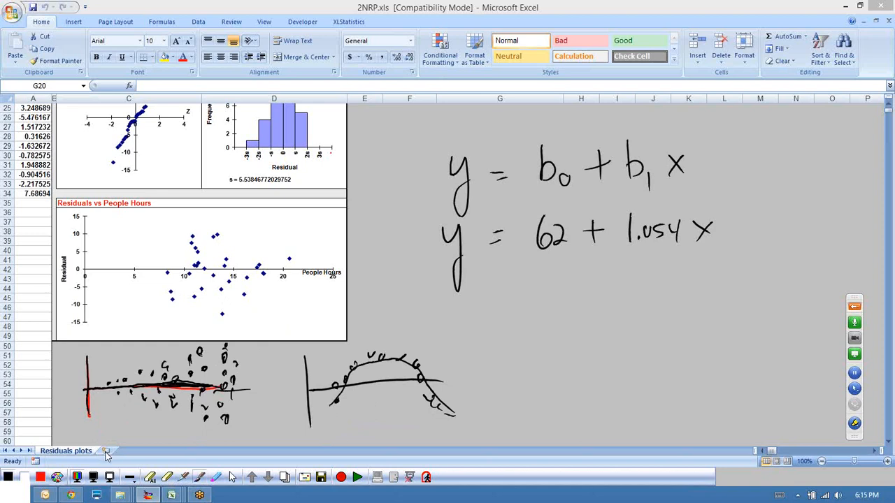
- Leave annotation mode and return from the residuals plots to the Corr & Linear Regress sheet
left_click(232, 478)
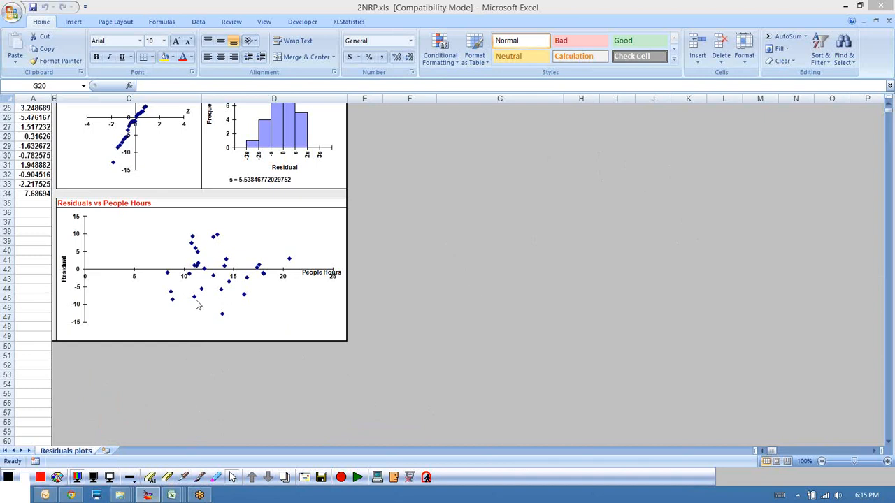
scroll(419, 300, "up", 8)
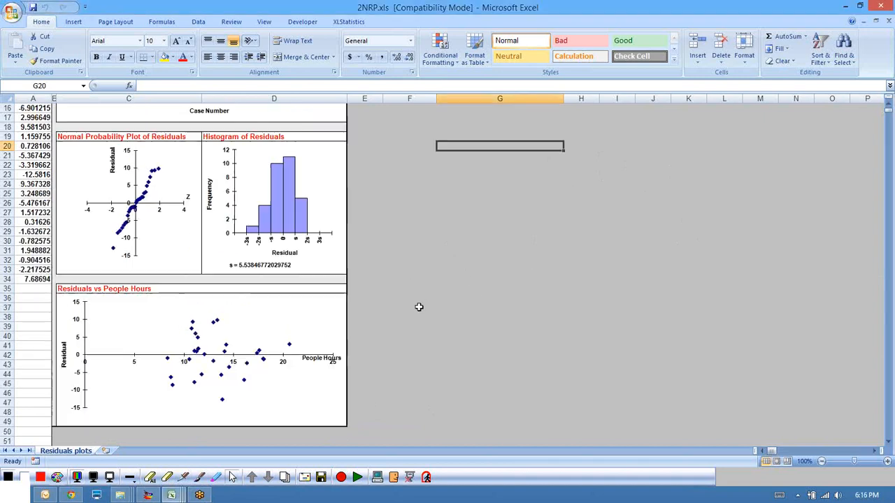
scroll(402, 236, "down", 1)
scroll(400, 231, "up", 1)
left_click(341, 108)
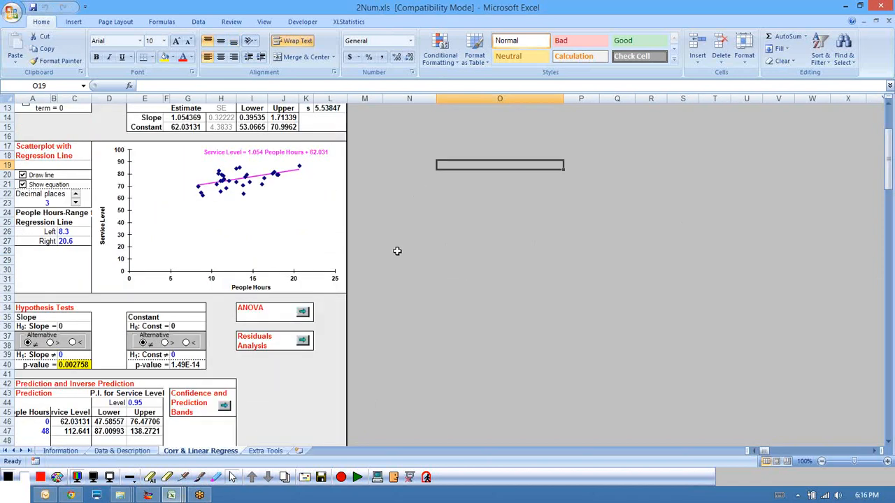
- Go to the Prediction section and widen column A so that its People Hours heading fits
scroll(397, 249, "down", 3)
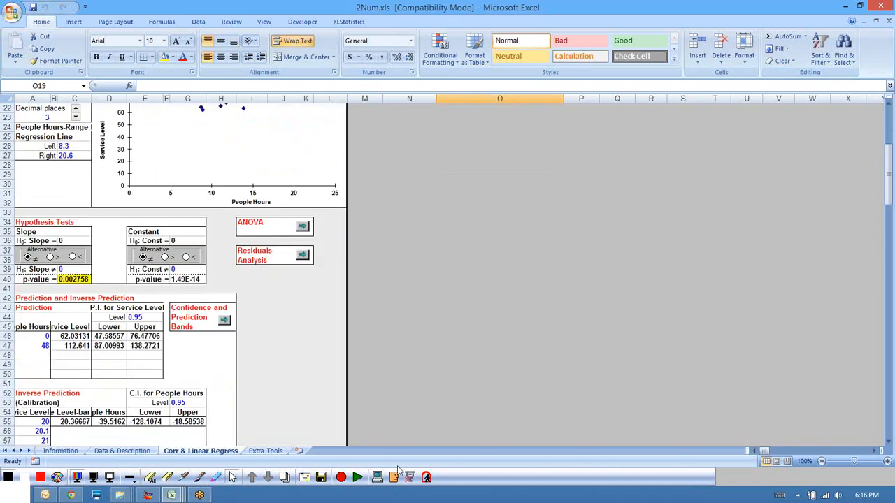
left_click_drag(764, 451, 732, 453)
left_click(85, 300)
left_click(21, 308)
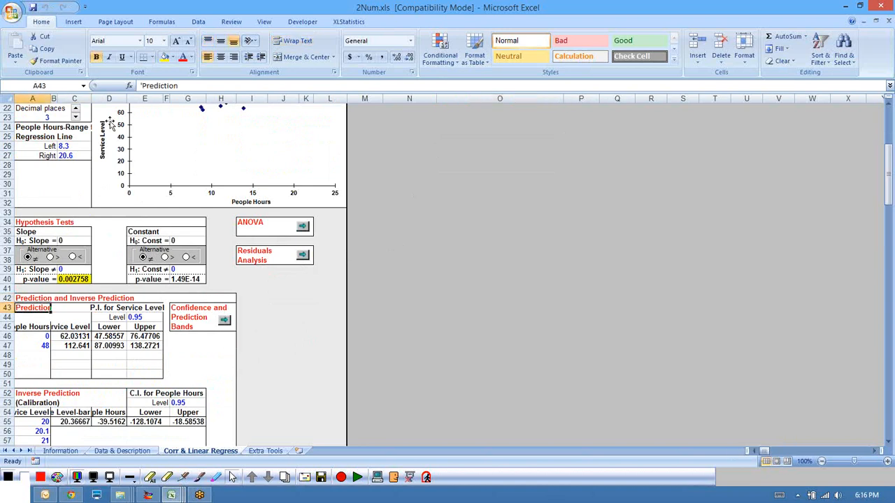
double_click(50, 98)
left_click_drag(292, 99, 104, 98)
- Format the predicted service levels and their interval limits in C46:E47 to one decimal place and widen column C
left_click_drag(133, 336, 204, 345)
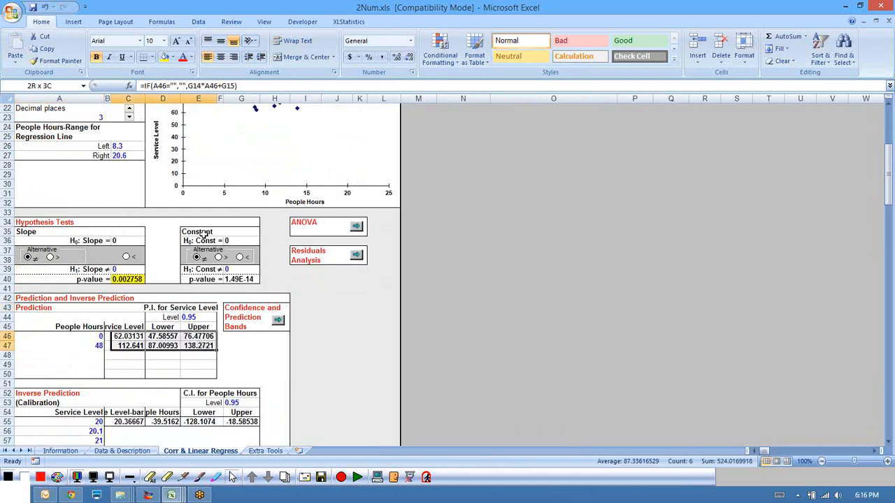
left_click(409, 57)
left_click(409, 57)
left_click(409, 57)
left_click(409, 57)
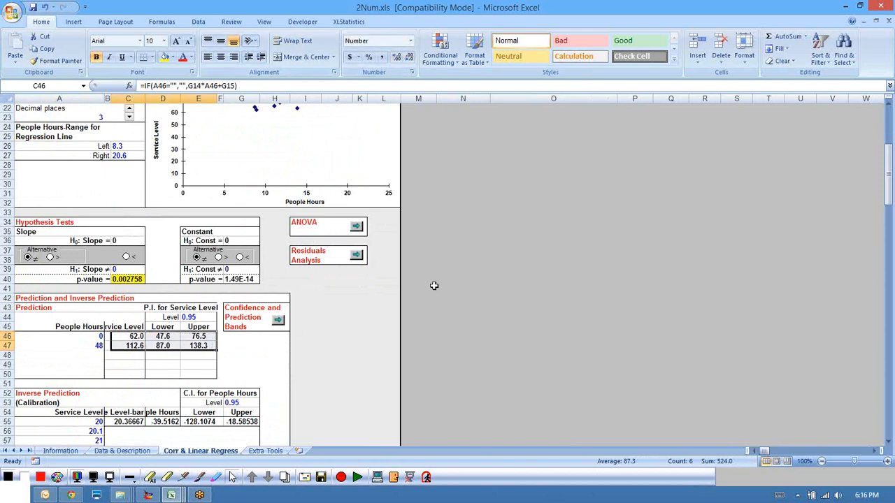
left_click_drag(147, 98, 155, 99)
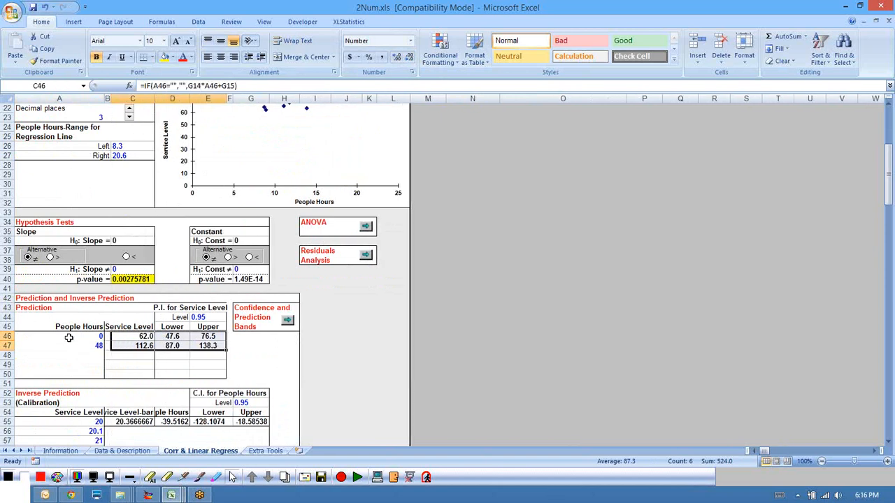
- Examine the first prediction row against the chart's regression equation, from People Hours to the predicted Service Level and lower limit
left_click(70, 337)
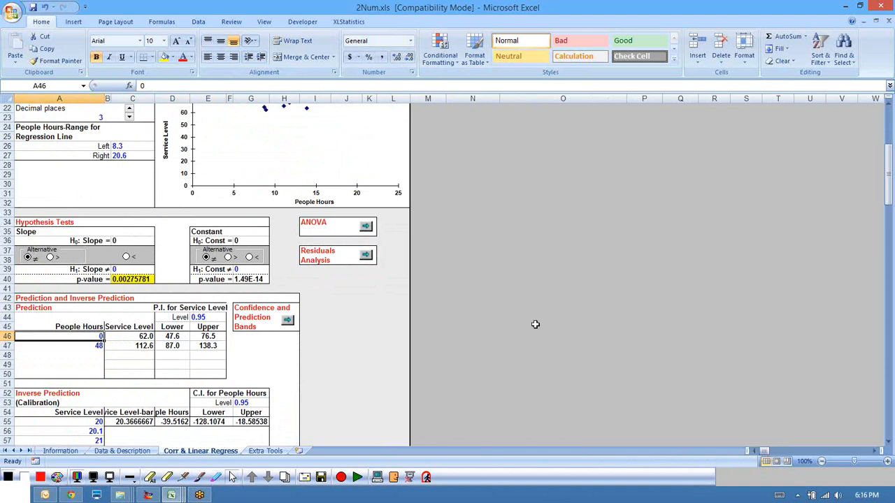
scroll(535, 323, "up", 2)
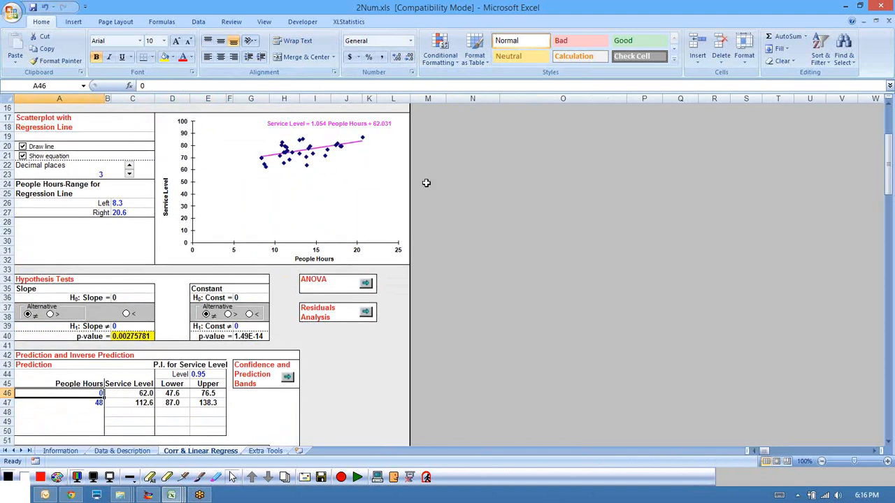
left_click(320, 124)
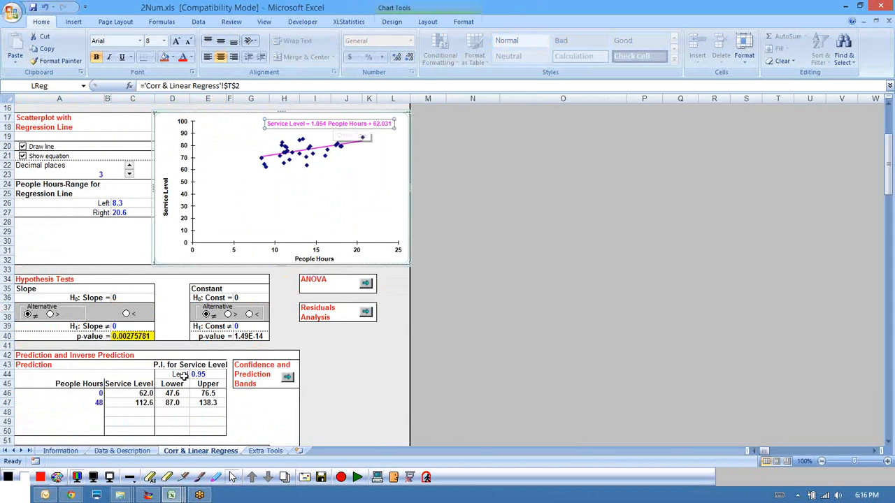
left_click(99, 397)
left_click(144, 392)
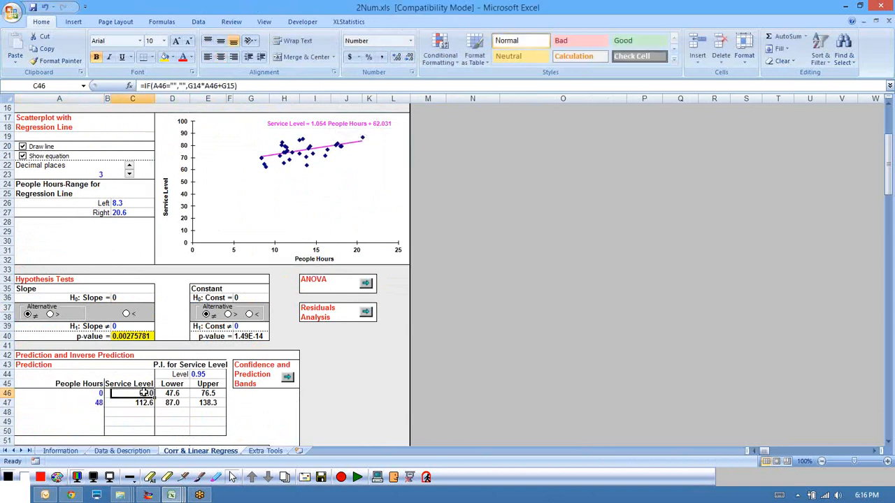
left_click(172, 395)
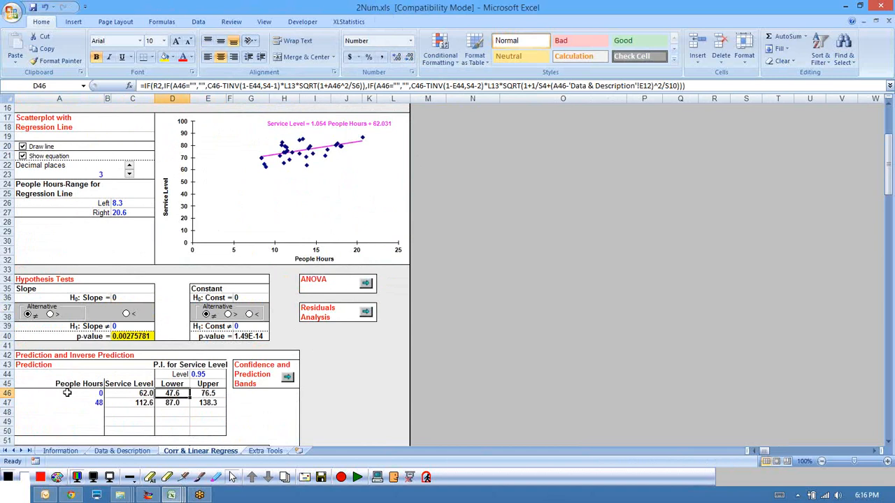
- Set the first prediction's People Hours to 10 and check its predicted Service Level with the lower and upper interval limits
left_click(67, 393)
left_click(276, 247)
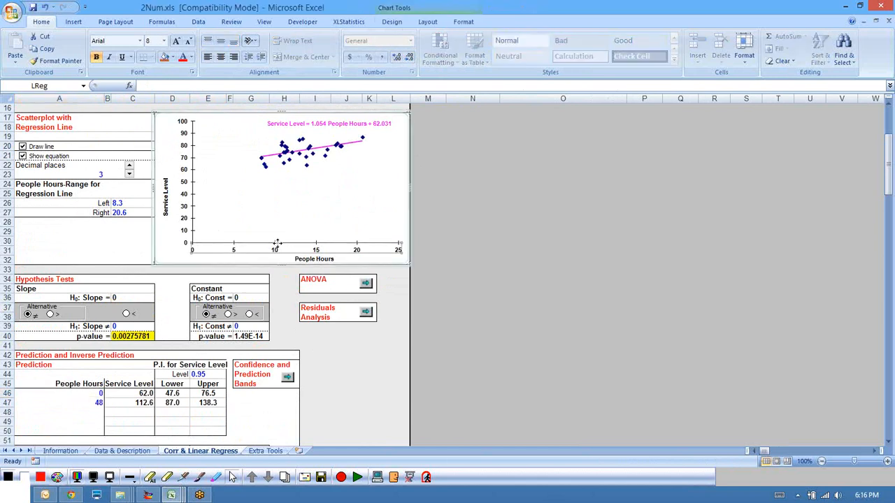
left_click(93, 395)
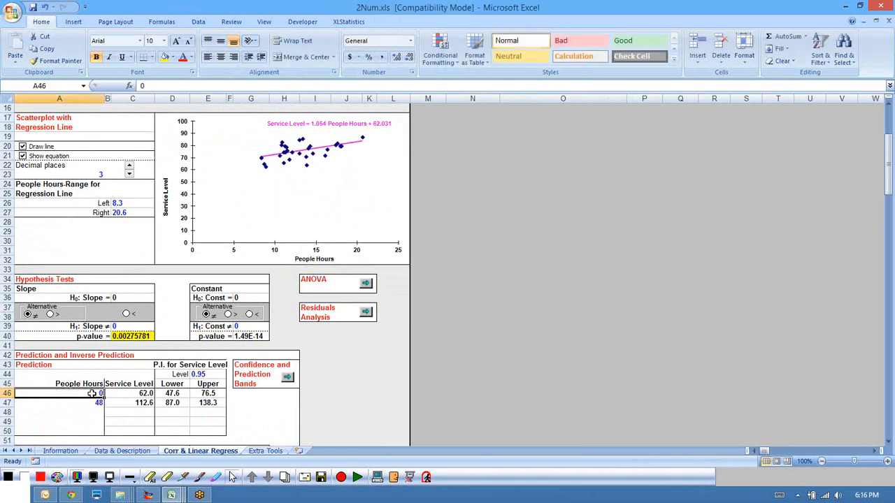
type("10")
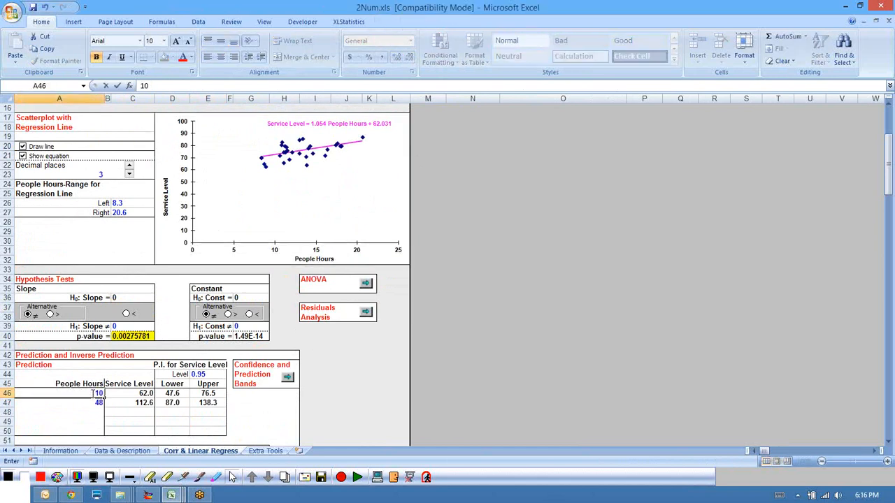
key("Return")
left_click(143, 394)
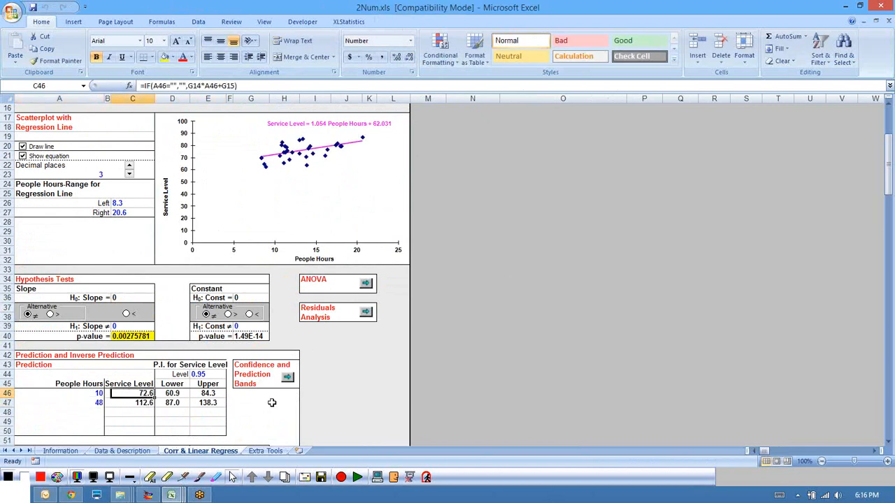
left_click(162, 391)
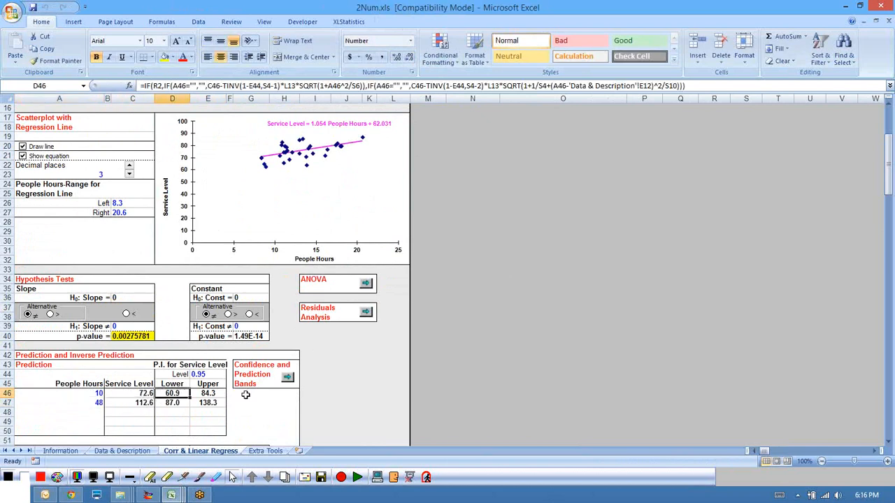
left_click(210, 393)
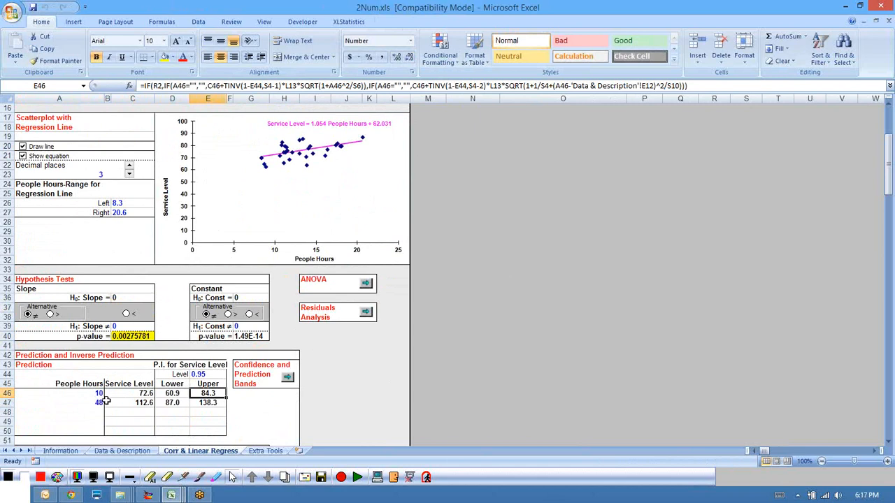
- Set the second prediction's People Hours to 15 and check its predicted Service Level
left_click(94, 404)
type("15")
key("Return")
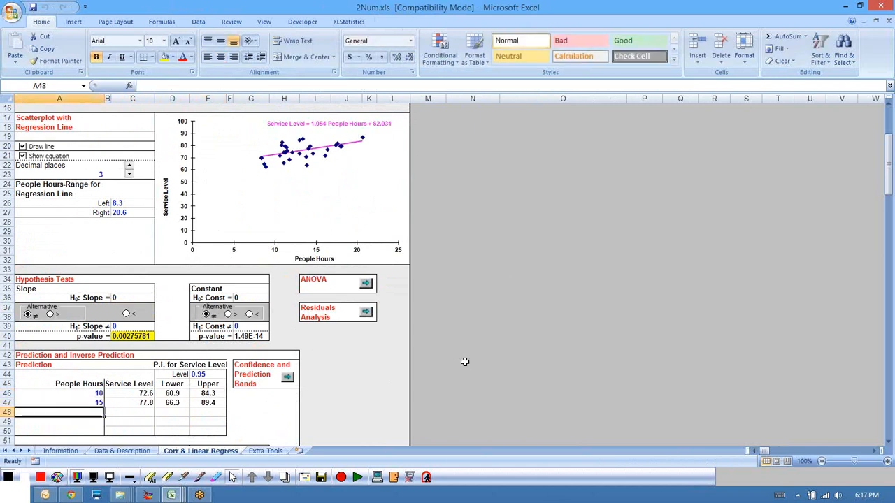
left_click(133, 403)
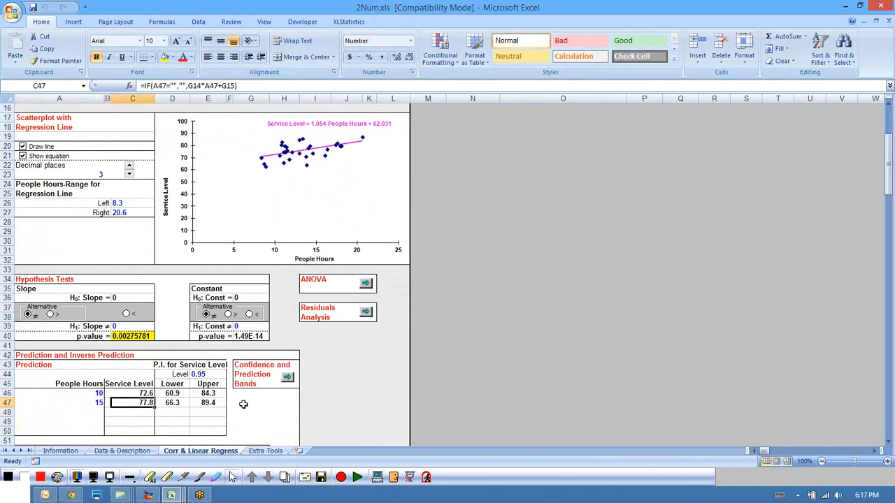
- Examine the regression chart with its prediction bands enlarged, and return to the Corr & Linear Regress sheet
left_click(288, 377)
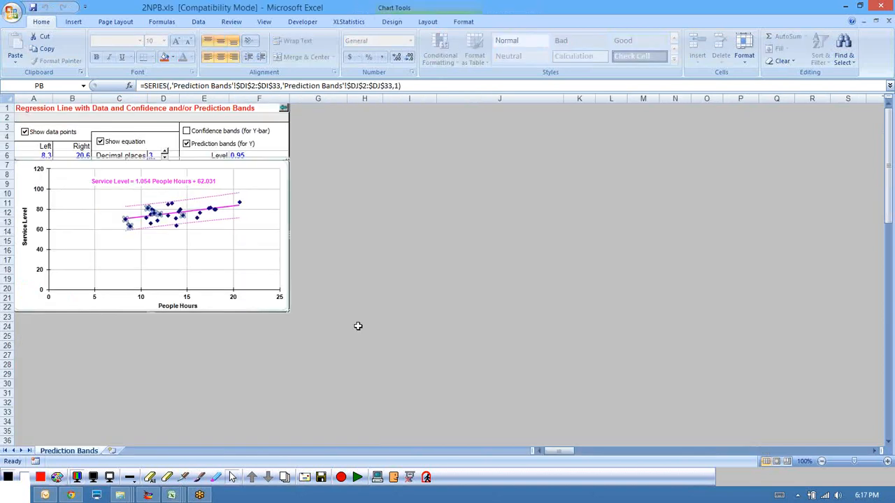
scroll(395, 324, "up", 4)
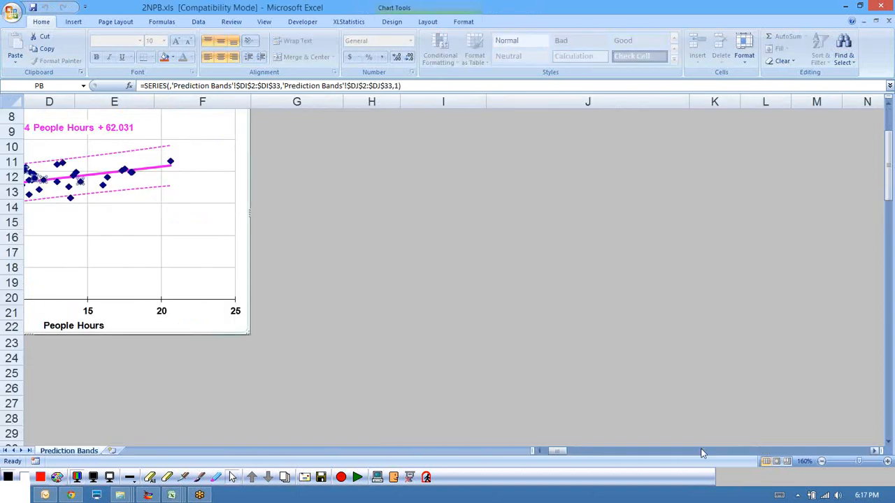
left_click_drag(563, 451, 553, 451)
scroll(349, 305, "up", 3)
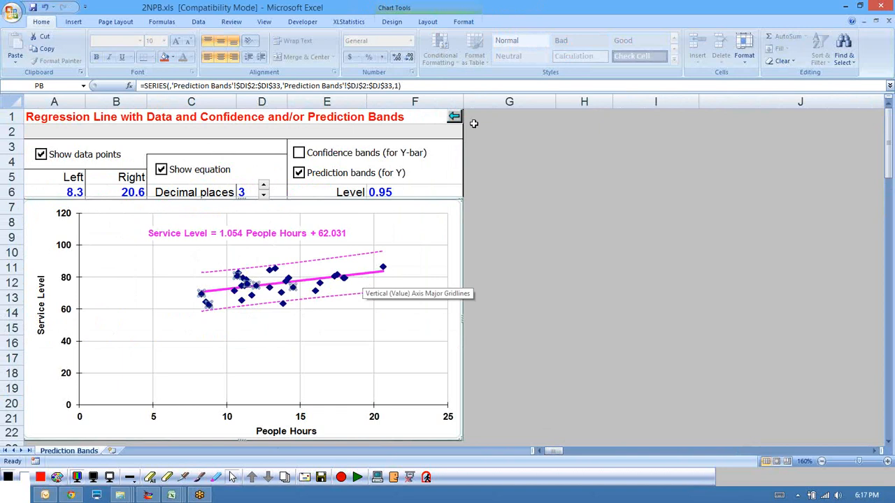
left_click(454, 116)
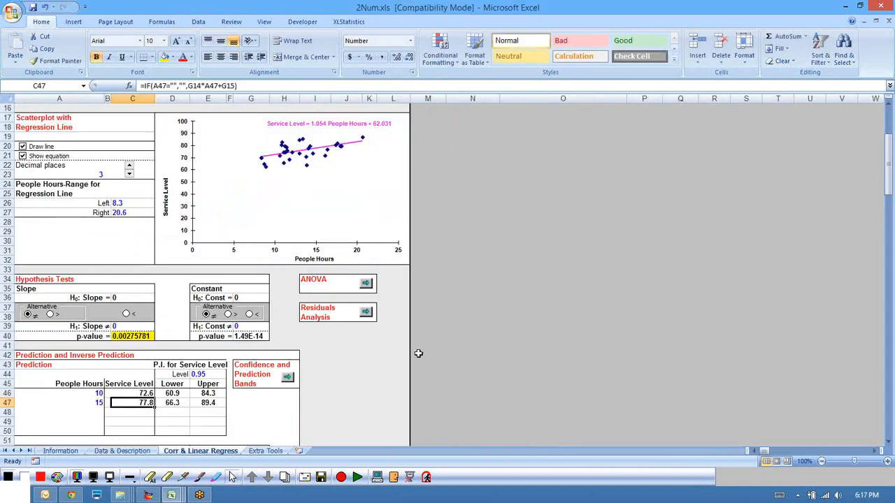
- Start a blank black annotation board and handwrite the underlined heading "Regression" in white marker
scroll(475, 351, "up", 3)
scroll(477, 350, "down", 1)
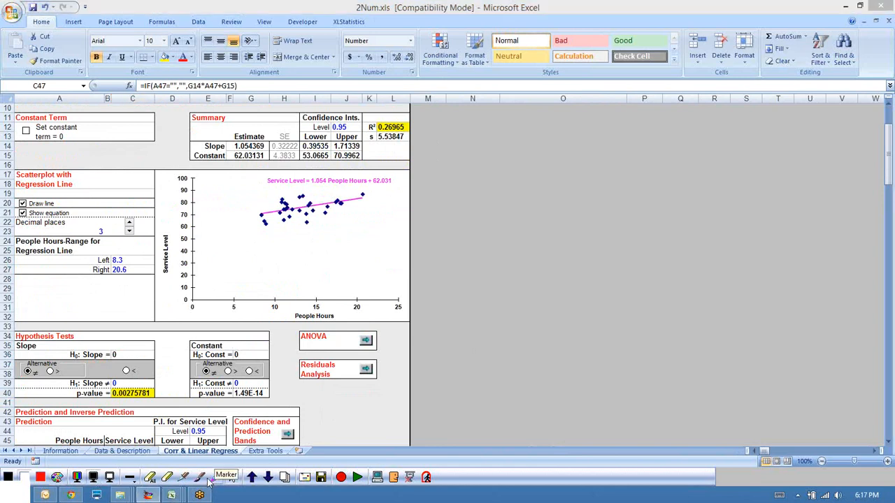
left_click(200, 477)
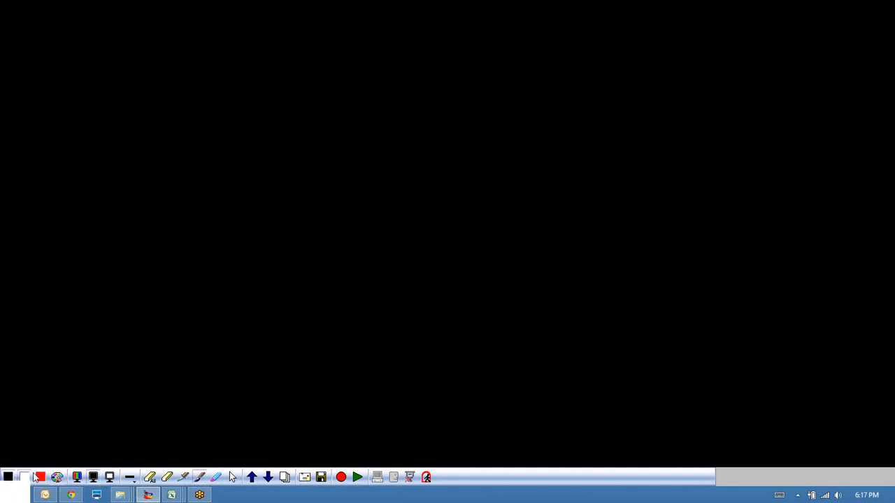
left_click_drag(334, 67, 351, 83)
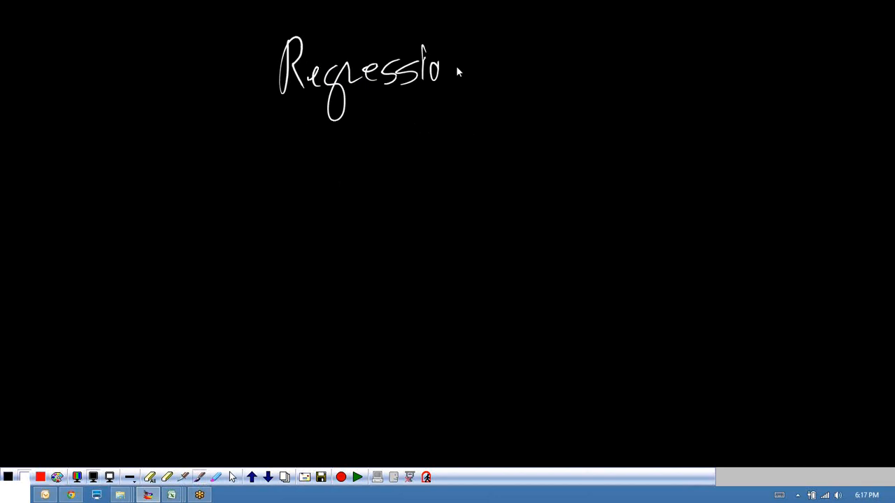
left_click_drag(263, 109, 464, 92)
- Handwrite the first list item "1). Built model (p.value)" below the Regression heading
left_click_drag(212, 142, 213, 182)
left_click_drag(212, 122, 243, 184)
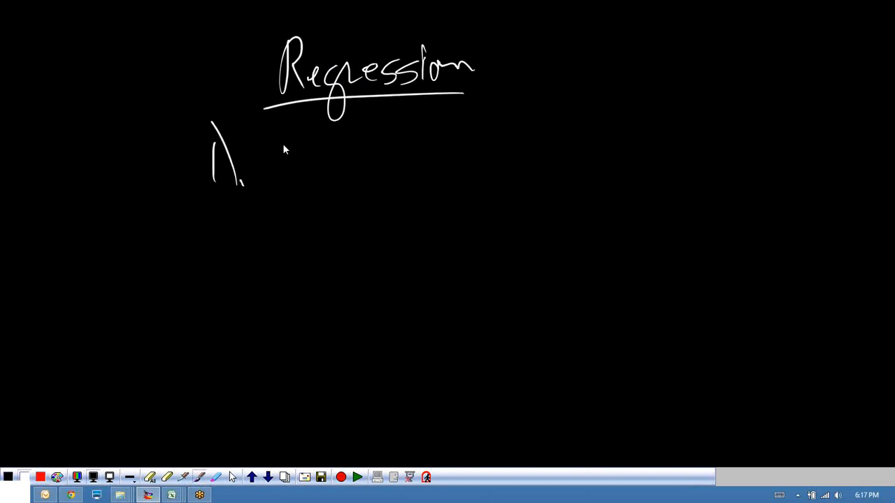
left_click_drag(345, 124, 341, 169)
mouse_move(378, 123)
left_mouse_down()
mouse_move(377, 165)
mouse_move(389, 139)
left_mouse_up()
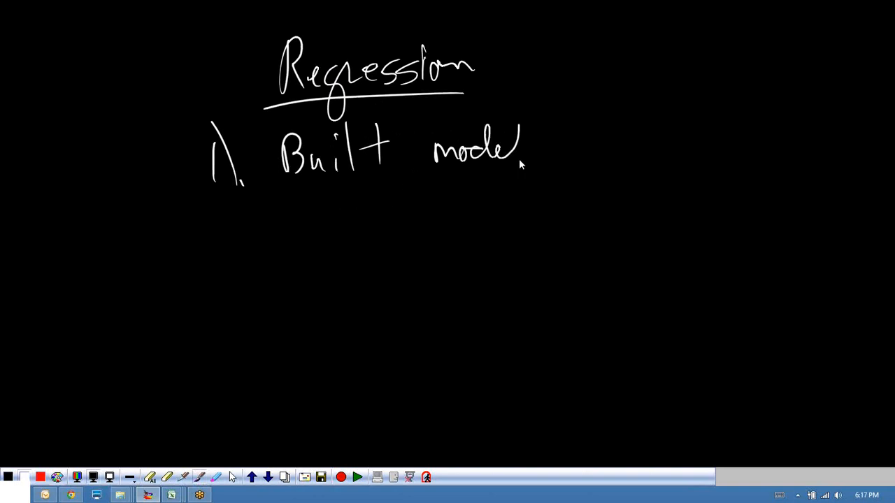
left_click_drag(627, 132, 622, 189)
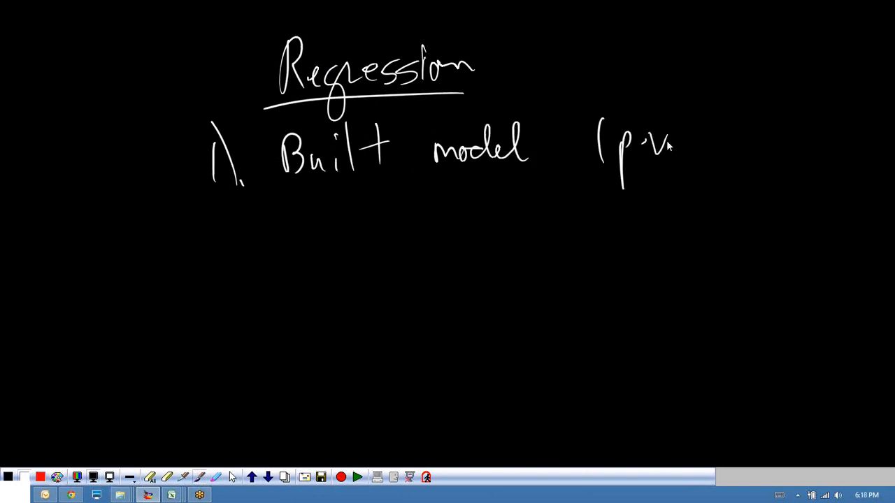
left_click_drag(714, 137, 728, 149)
mouse_move(731, 94)
left_mouse_down()
mouse_move(738, 106)
mouse_move(727, 169)
left_mouse_up()
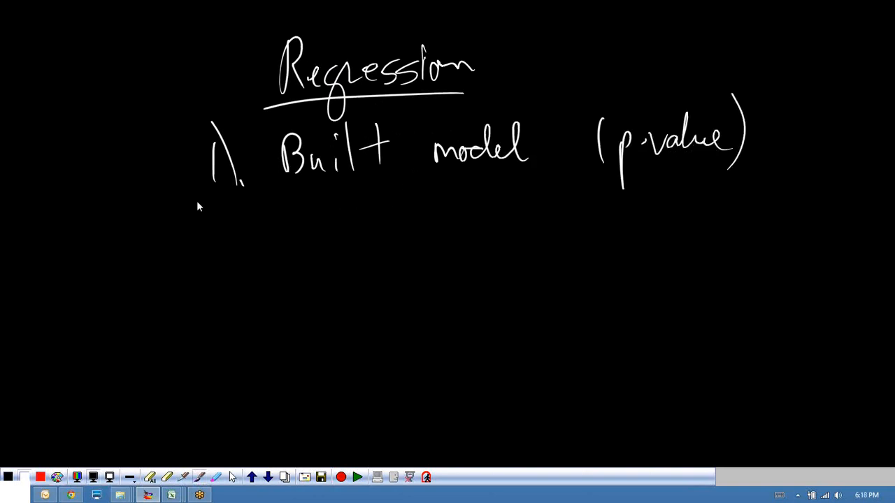
- Handwrite the second list item "2). R² → strength 70% – 80%" below the first item
left_click_drag(223, 191, 235, 250)
left_click(242, 240)
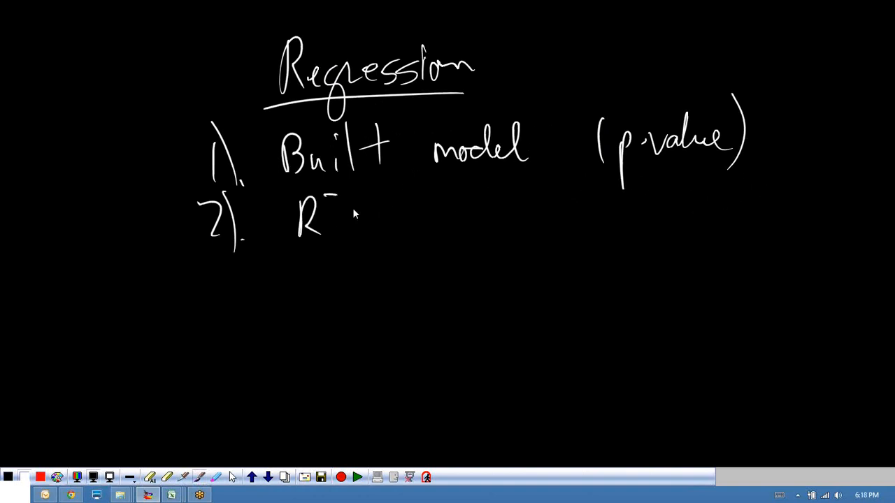
left_click_drag(389, 217, 440, 216)
left_click_drag(432, 209, 442, 225)
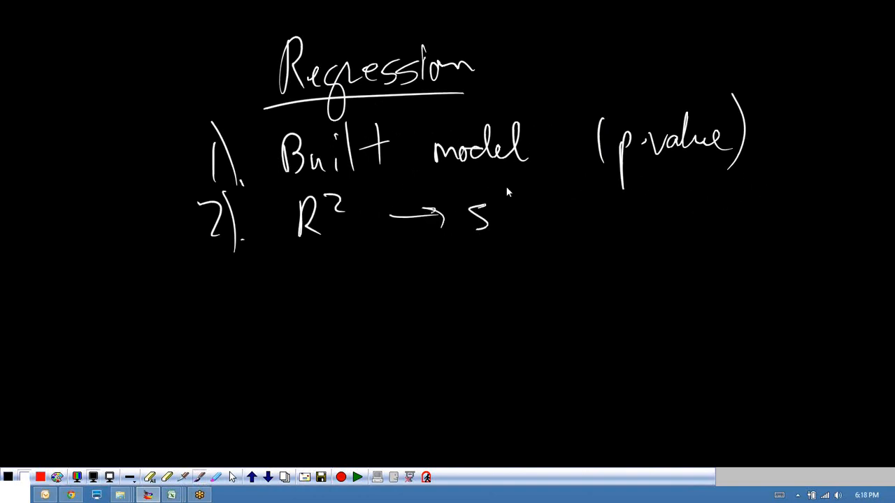
mouse_move(580, 204)
left_mouse_down()
mouse_move(583, 225)
mouse_move(568, 255)
left_mouse_up()
left_click_drag(603, 174, 607, 224)
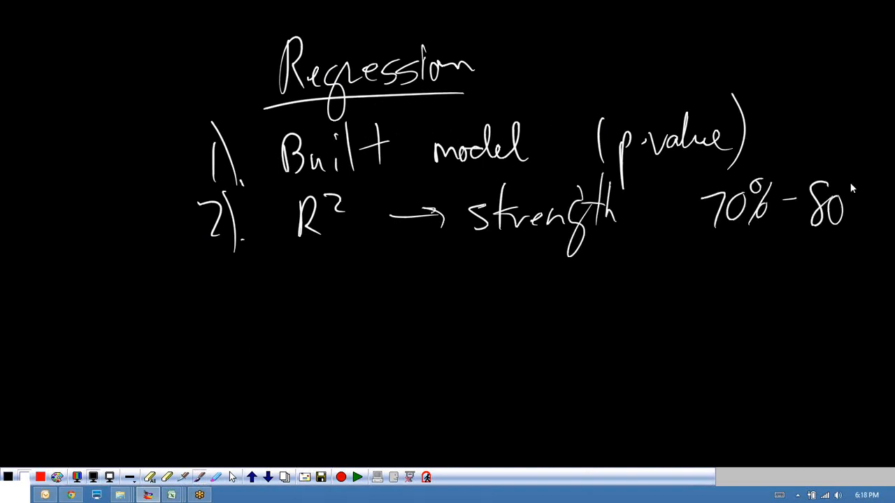
left_click_drag(852, 211, 857, 222)
- Handwrite the third list item "3). Residuals." on the annotation board
left_click_drag(222, 259, 239, 316)
left_click(244, 318)
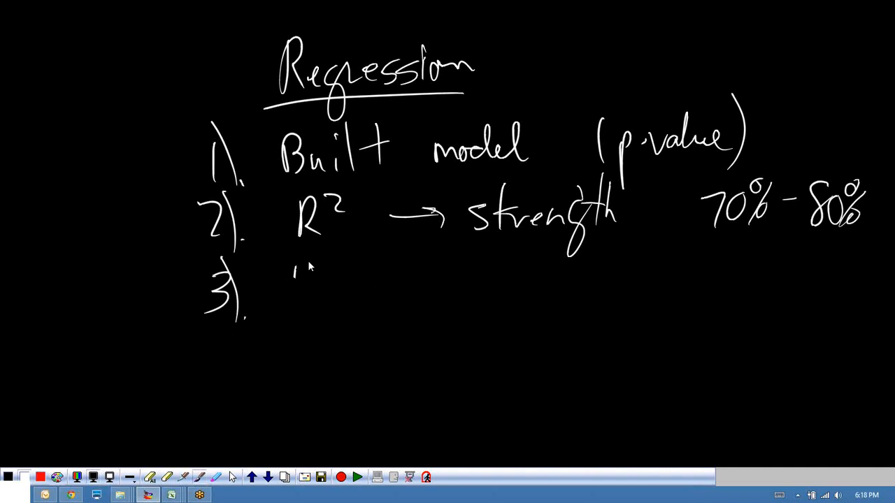
left_click_drag(383, 288, 429, 281)
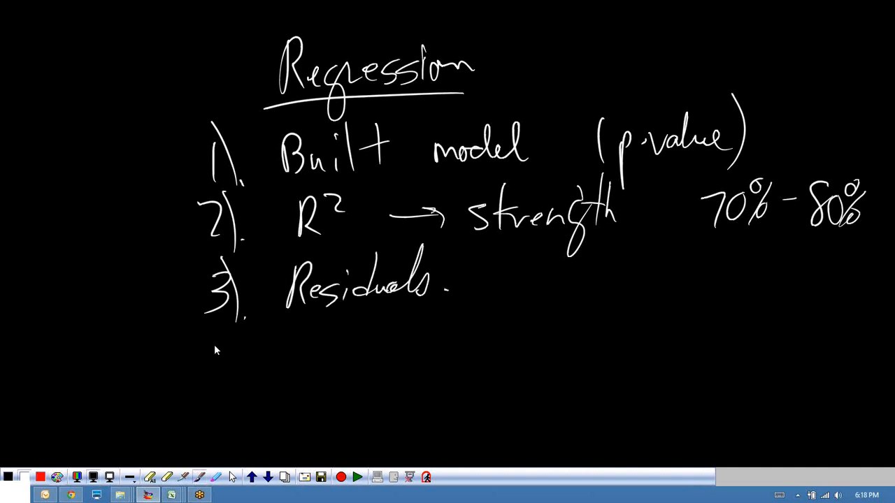
- Handwrite the fourth list item "4). Predictions" and finish it with a sweeping underline
left_click_drag(214, 358, 227, 340)
left_click_drag(225, 328, 236, 399)
left_click(246, 386)
left_click_drag(284, 340, 277, 386)
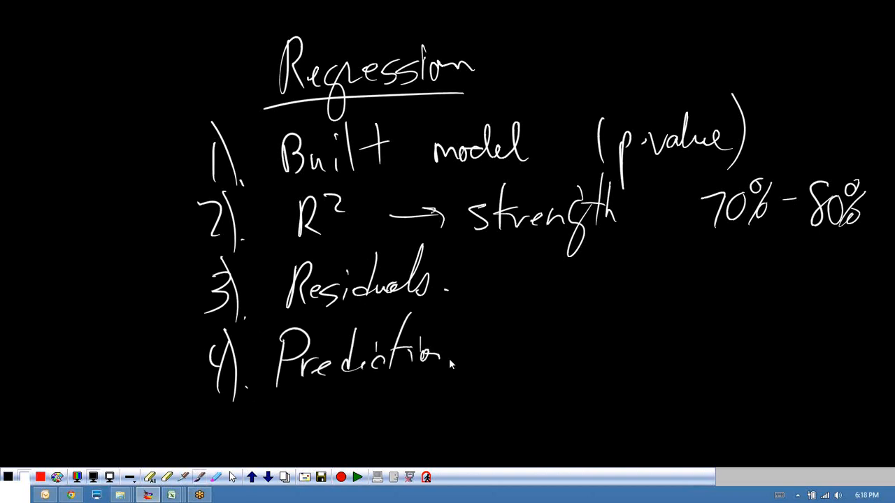
left_click_drag(516, 376, 353, 425)
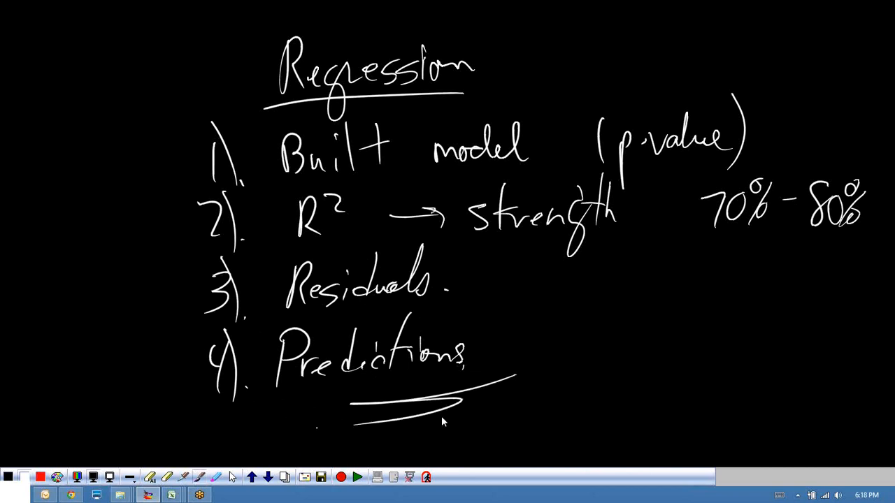
- Leave the annotation board and select the R² value in the regression Summary for review
left_click(232, 478)
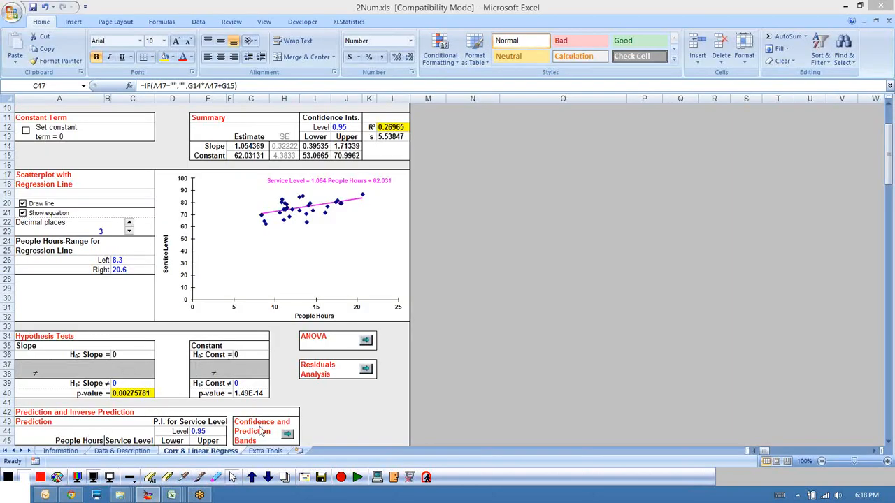
left_click(459, 204)
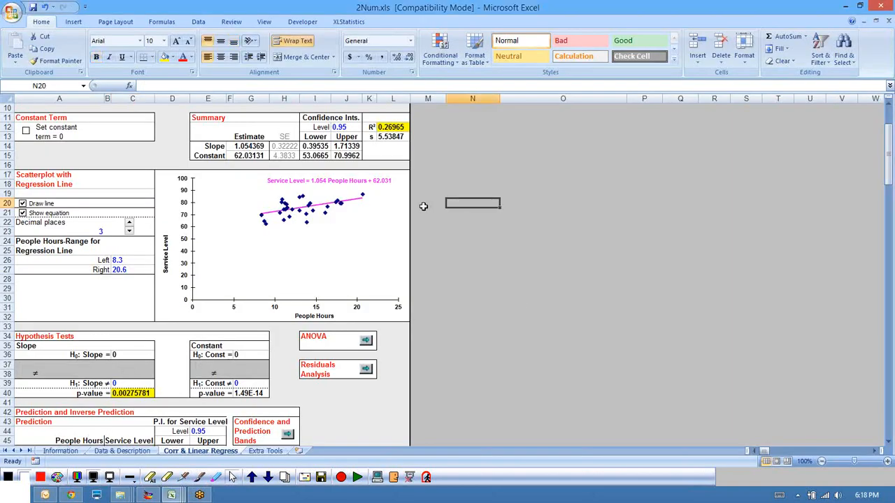
left_click(388, 127)
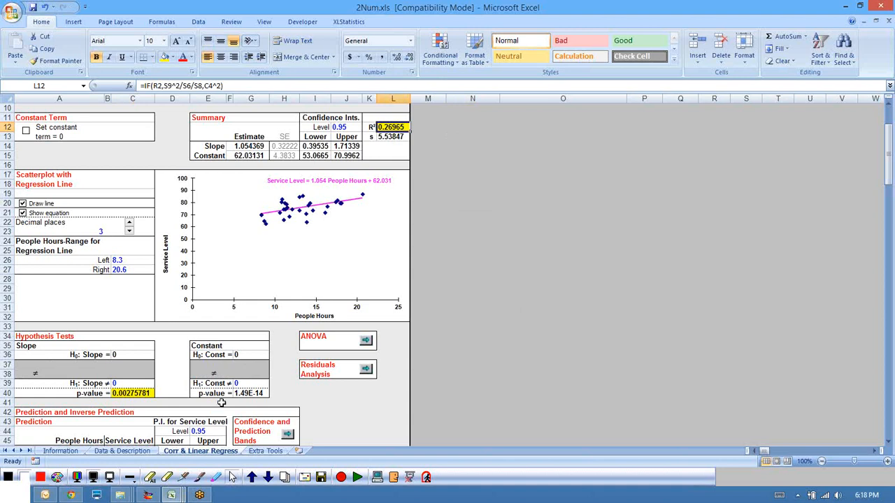
- Run the XLStatistics nNum analysis on columns A to C of Service and Capacity, Part 2.xls, with 4 variables and a constant term
mouse_move(172, 495)
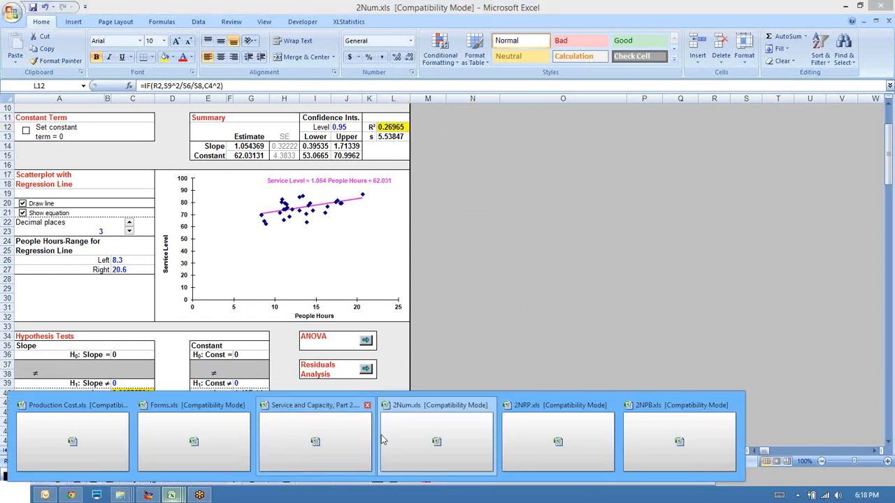
left_click(308, 410)
left_click_drag(38, 98, 122, 99)
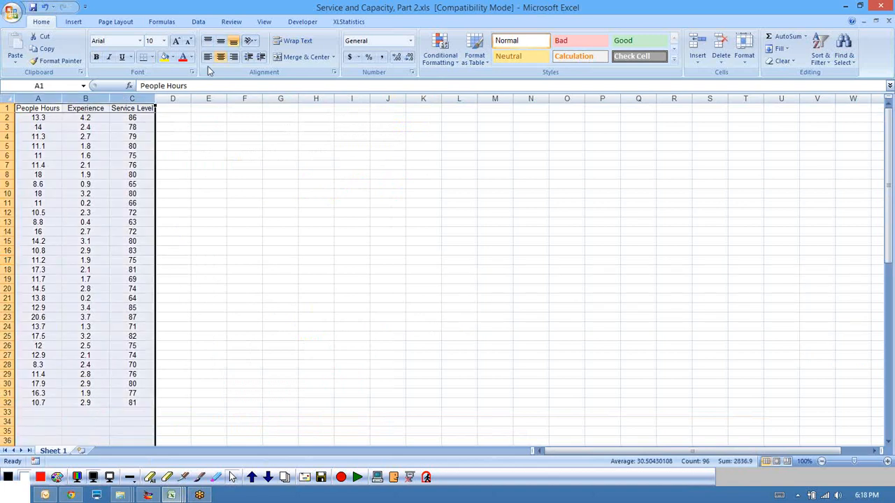
left_click(334, 23)
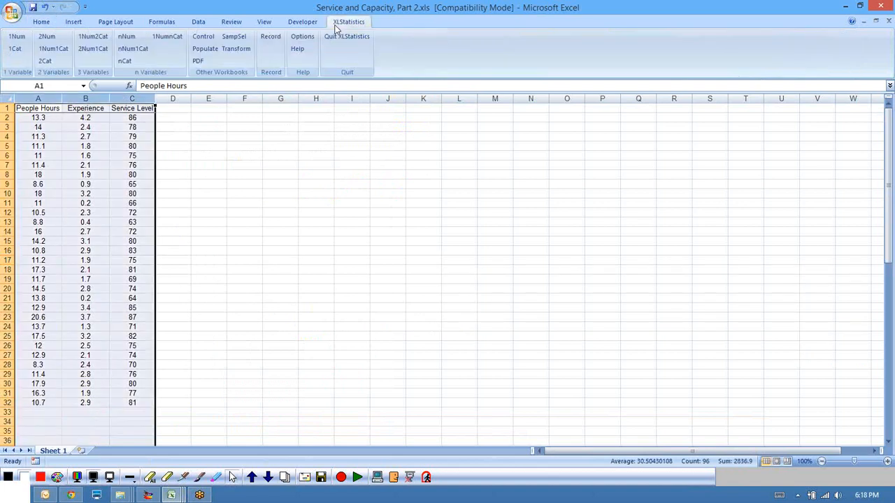
left_click(132, 41)
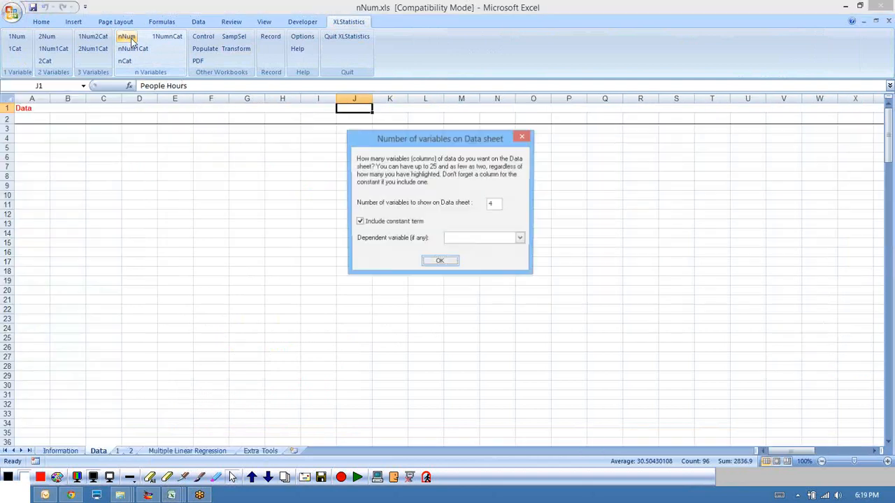
left_click(450, 267)
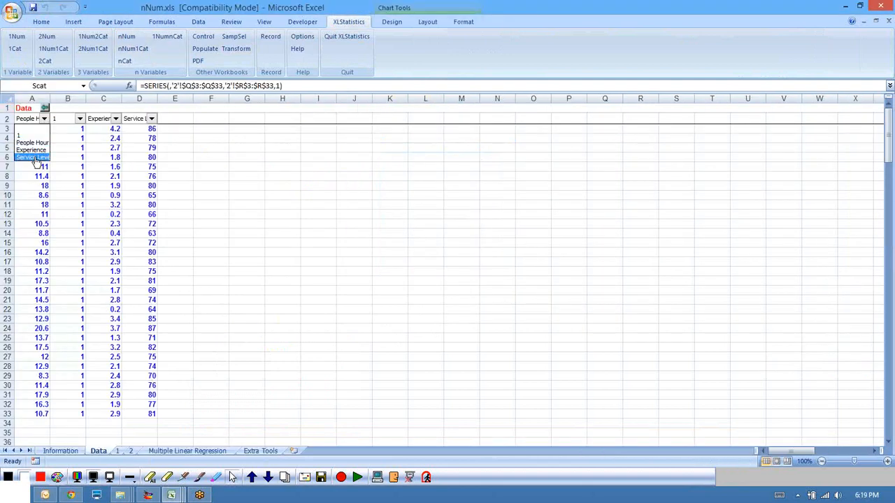
- Assign Service Level to the first data column and People Hours to the last, and open the multiple linear regression results
left_click(34, 160)
left_click(152, 118)
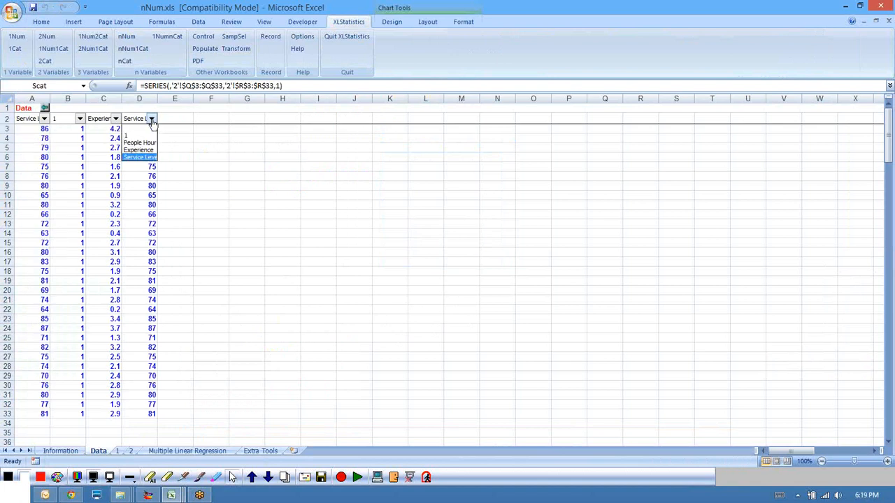
left_click(357, 204)
left_click(165, 452)
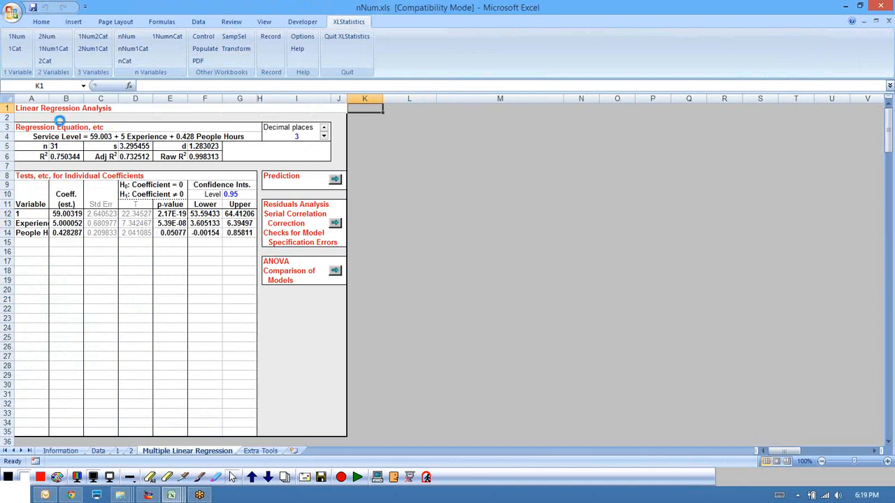
left_click(55, 223)
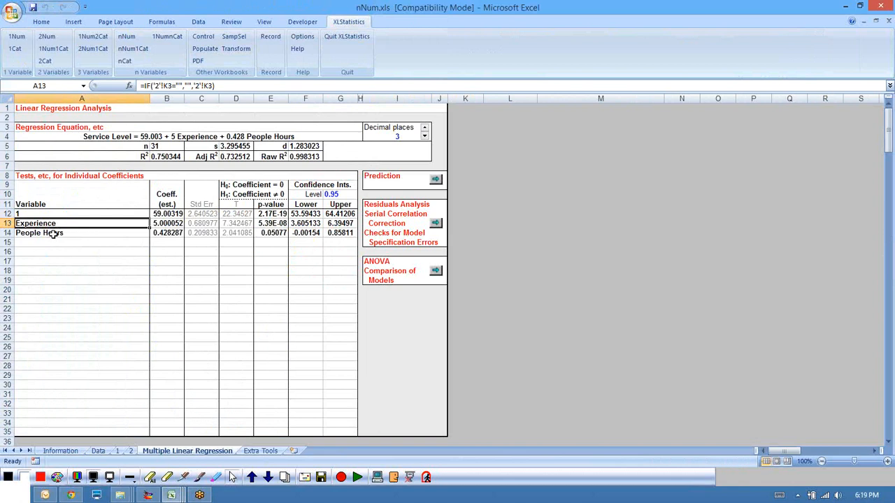
left_click(54, 235)
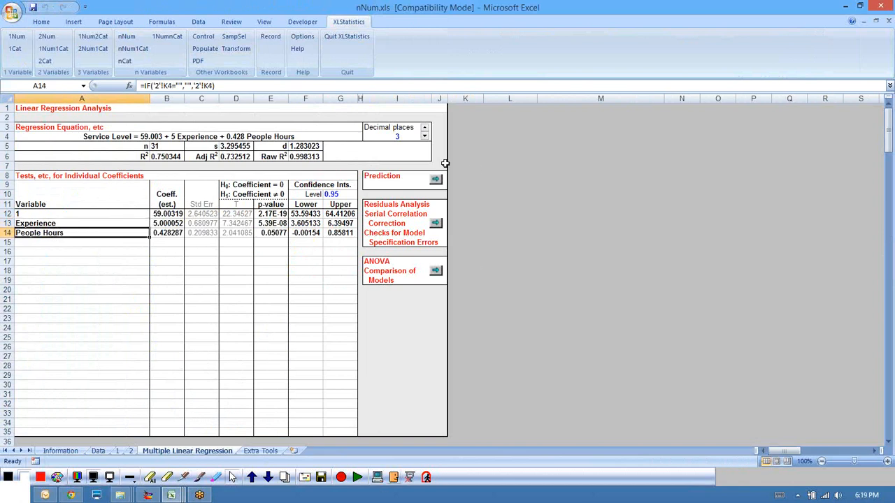
- Highlight the regression equation row in yellow on the Linear Regression Analysis sheet
left_click(306, 137)
left_click_drag(272, 137, 95, 137)
left_click(41, 21)
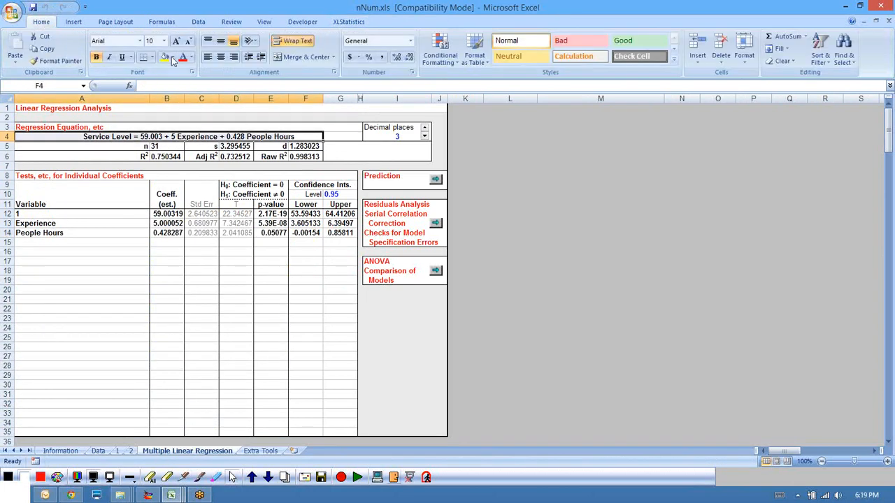
left_click(165, 57)
left_click(201, 137)
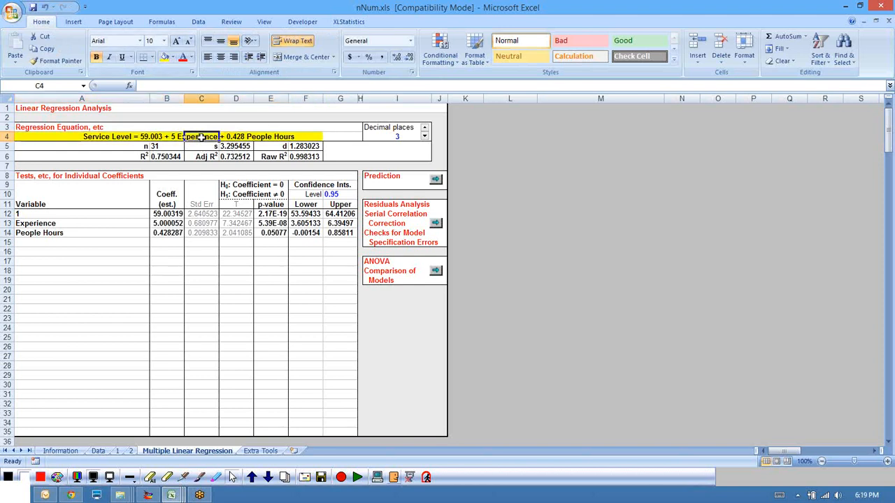
left_click(192, 146)
left_click(196, 124)
left_click(266, 127)
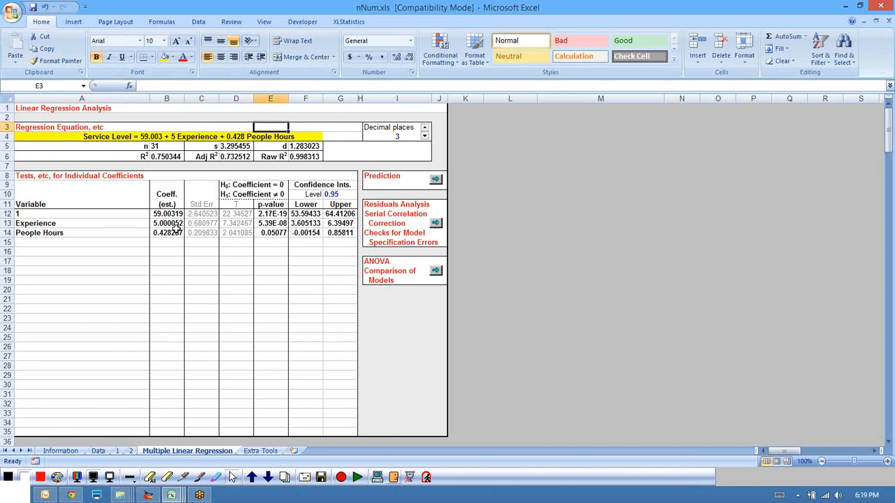
- Examine the Experience coefficient, the p-values of both predictors and the R² of the multiple regression
left_click_drag(28, 223, 165, 225)
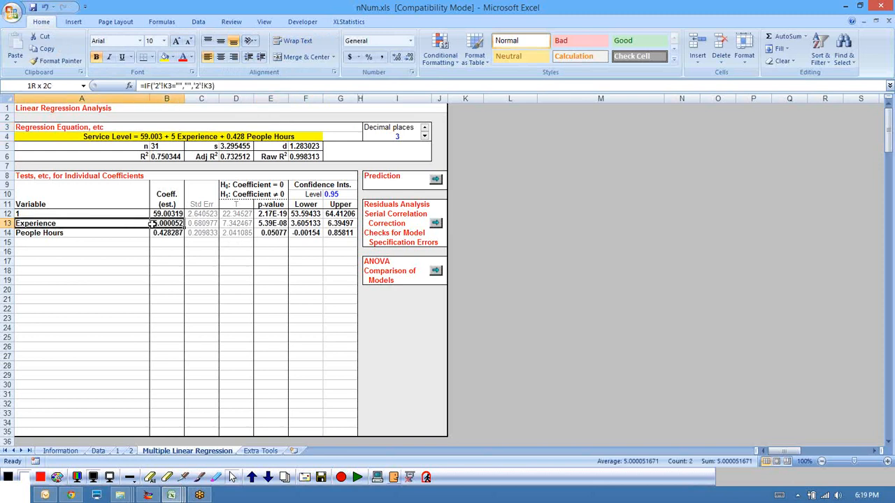
left_click(165, 224)
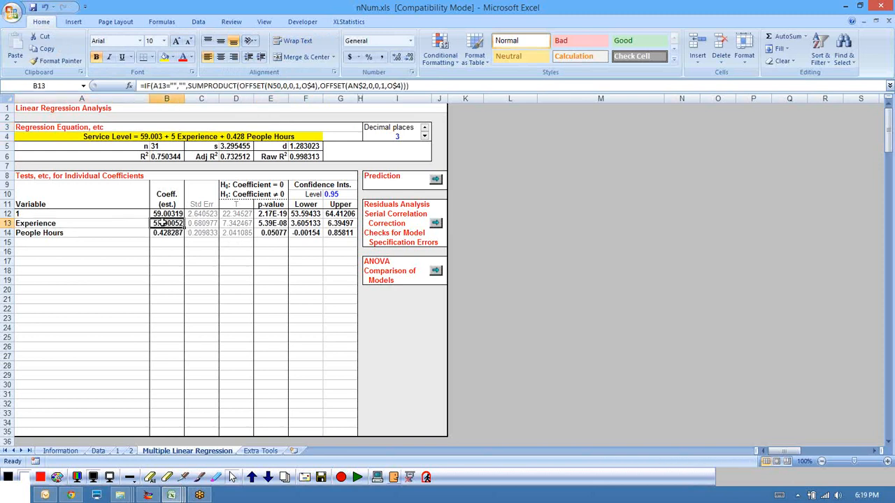
left_click(284, 224)
left_click(263, 234)
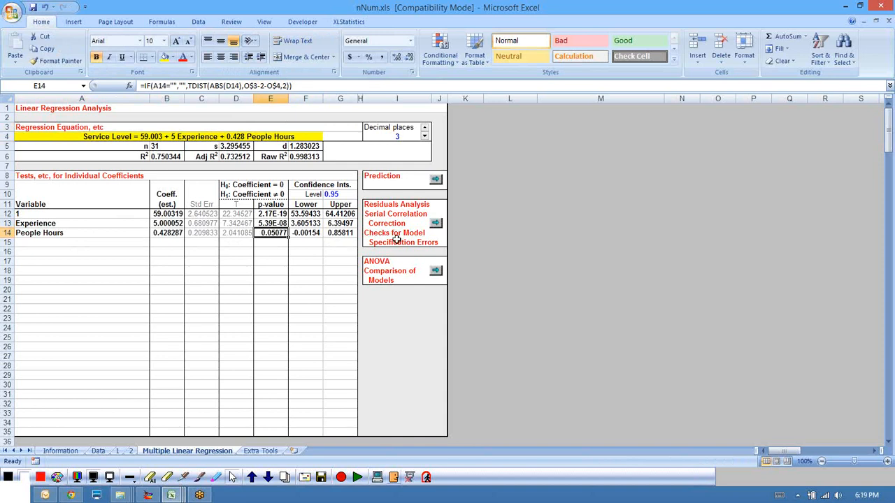
left_click(157, 157)
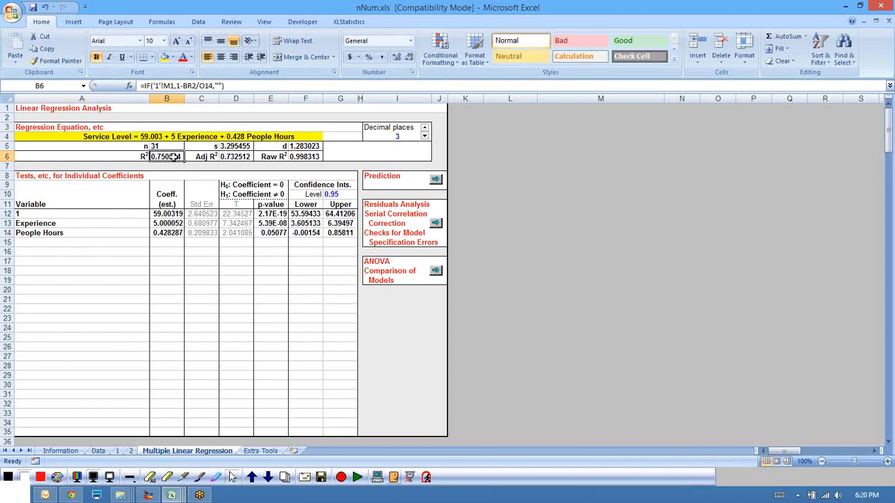
- Open the regression's Prediction sheet and set the prediction point to 10 People Hours and 3 for Experience
left_click(435, 180)
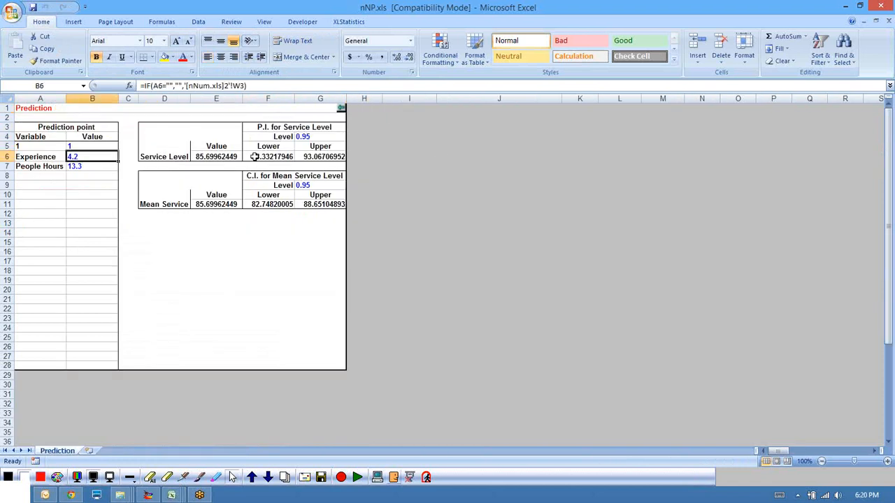
left_click(83, 167)
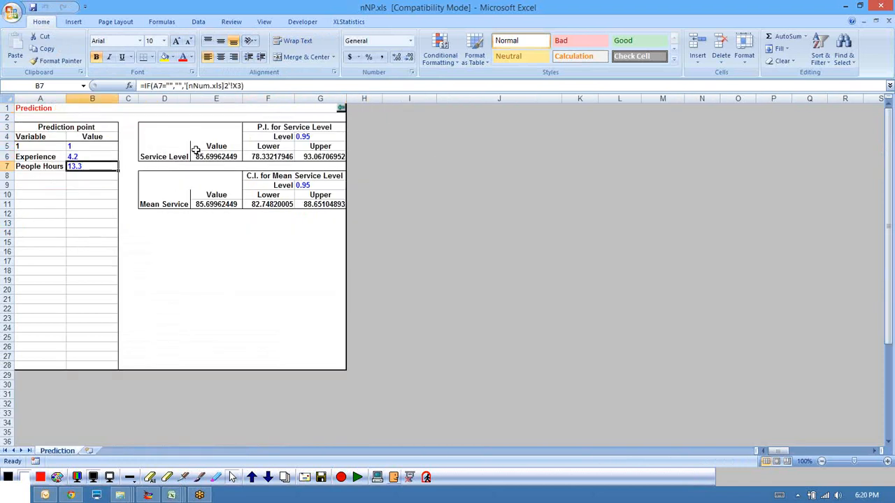
type("10")
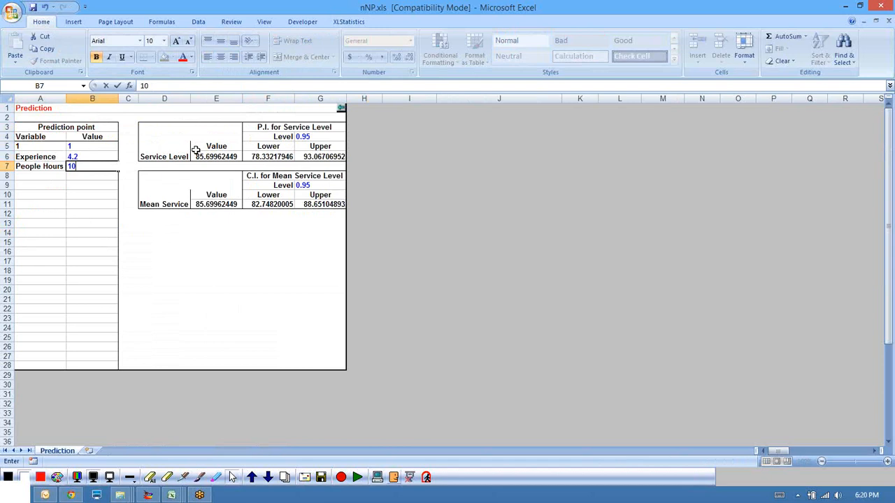
key("Up")
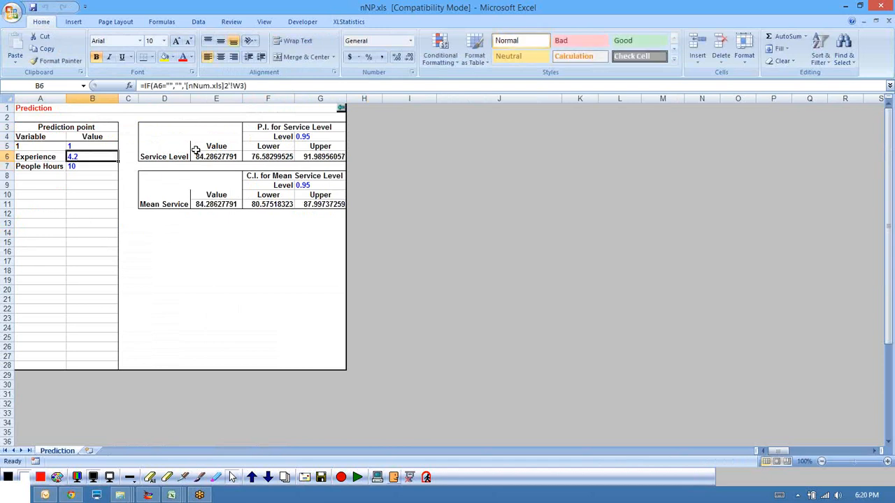
type("3")
key("Return")
left_click(76, 158)
left_click(95, 166)
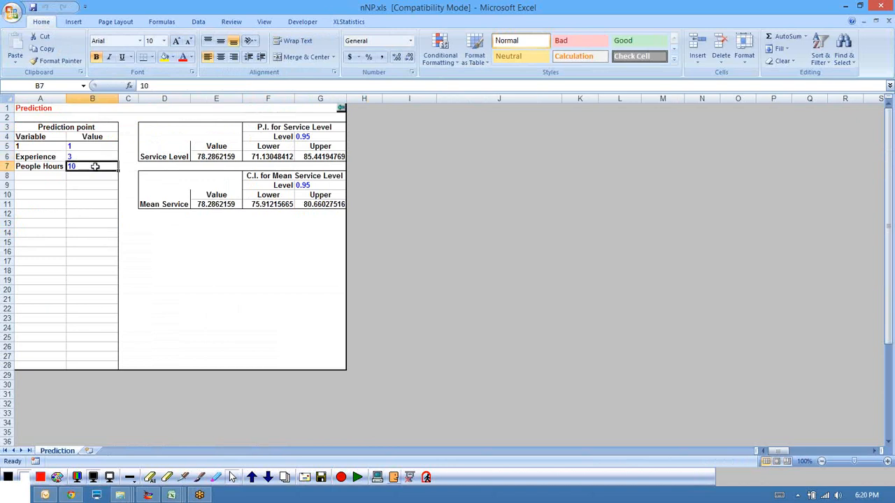
- Format the Service Level and Mean Service predictions and their interval limits to one decimal place
left_click_drag(212, 156, 341, 162)
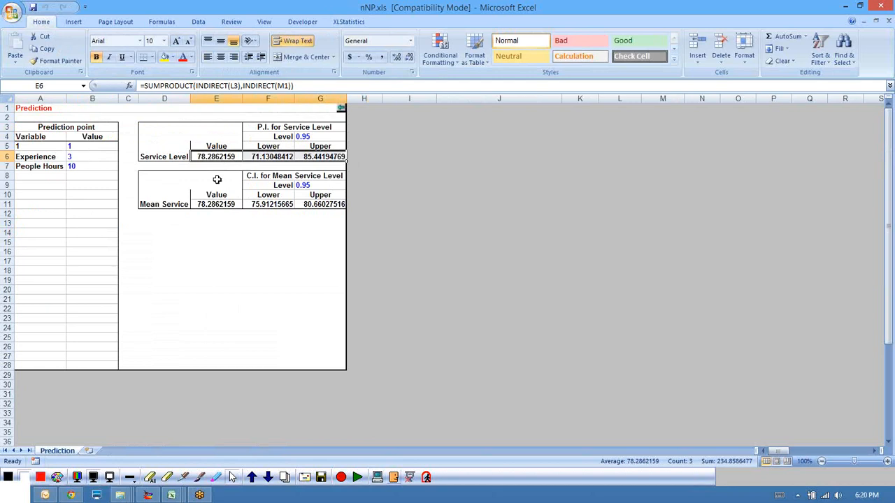
left_click_drag(218, 204, 321, 204)
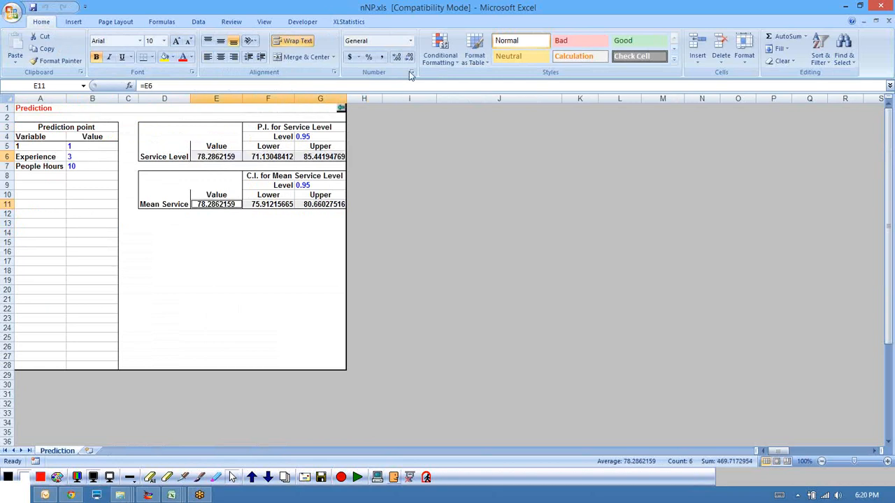
left_click(410, 58)
left_click(410, 57)
left_click(410, 57)
left_click(410, 57)
left_click(410, 58)
left_click(410, 57)
left_click(215, 157)
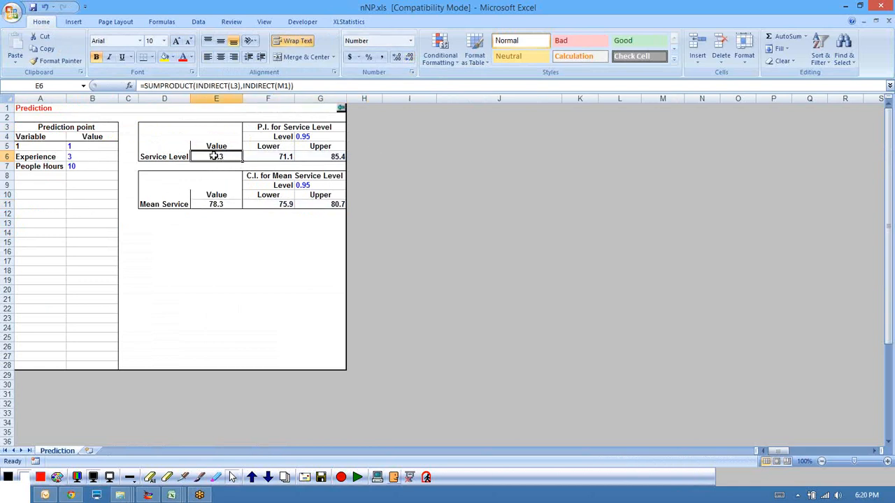
left_click(275, 158)
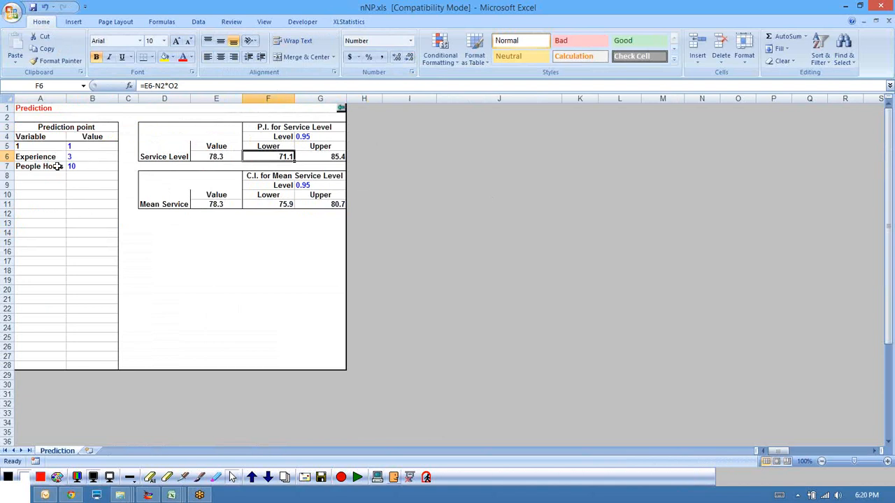
- Change the prediction point to Experience 4 and People Hours 15, and check the predicted Service Level with its prediction interval
left_click(77, 157)
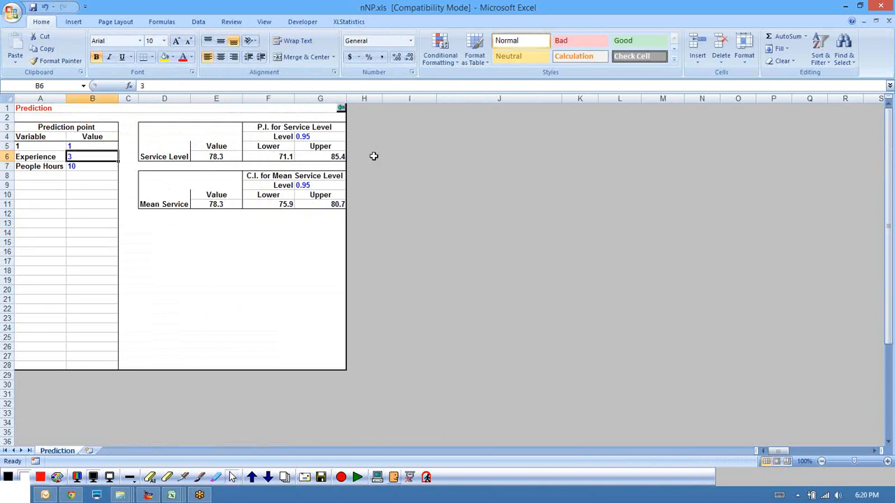
type("4")
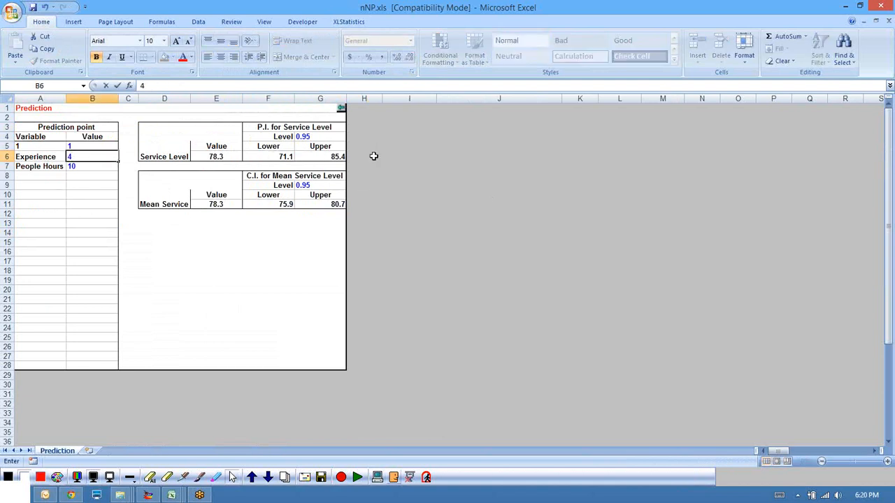
key("Return")
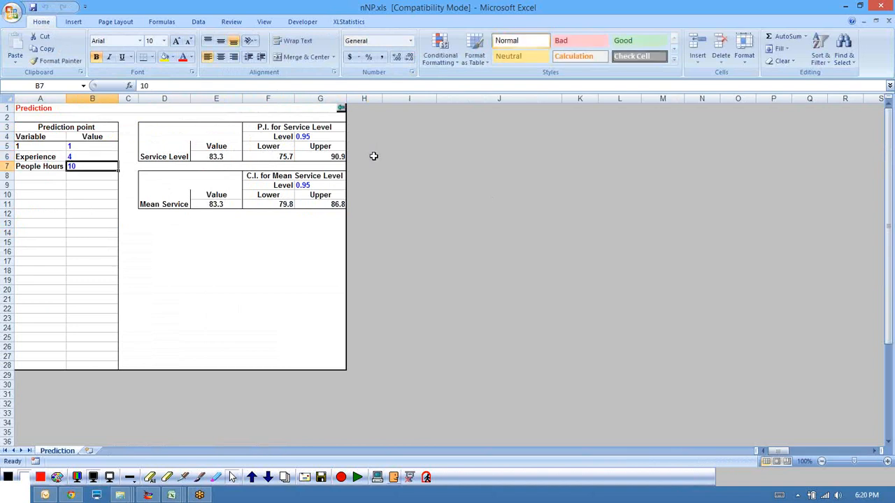
type("1")
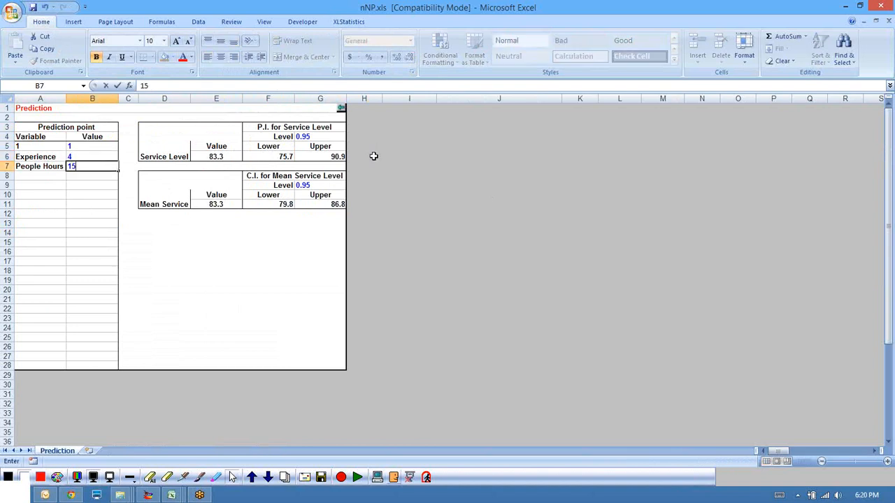
type("5")
key("Return")
left_click(213, 158)
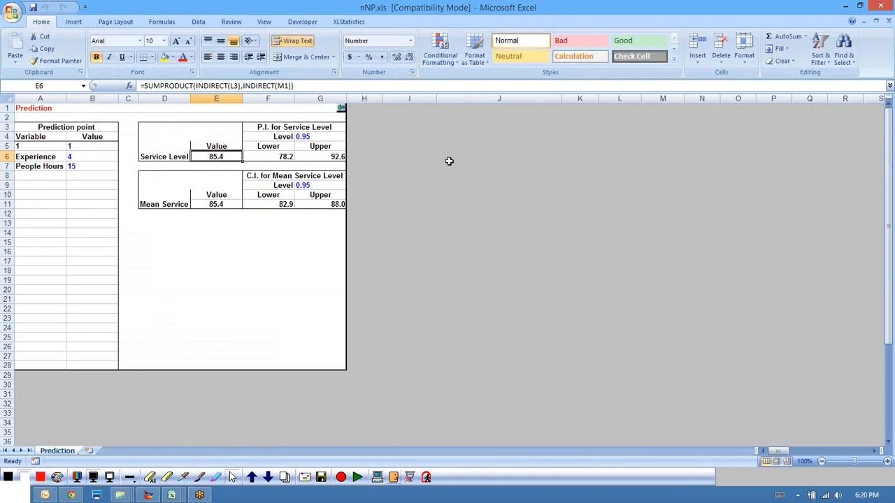
left_click(280, 158)
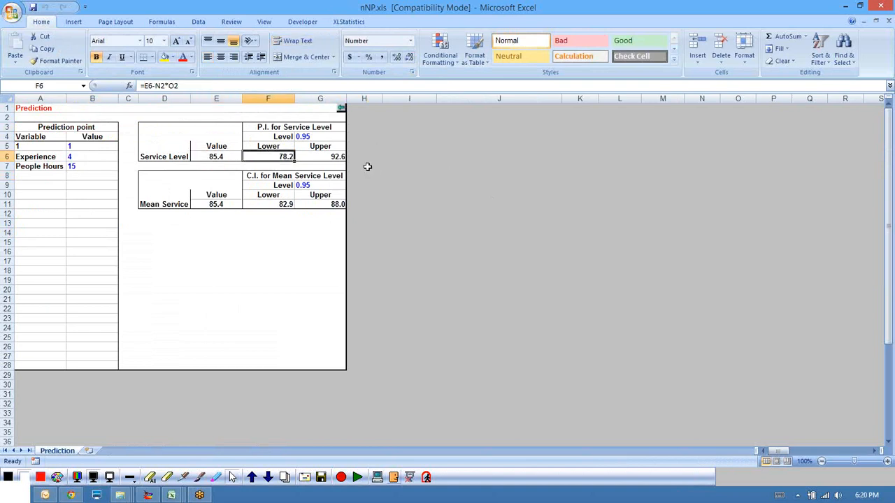
left_click(330, 156)
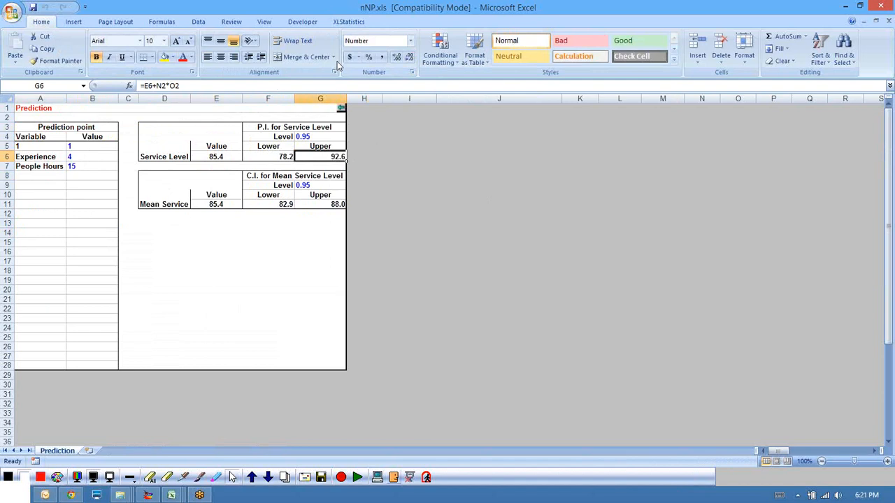
- Return to the nNum workbook and plot Service Level against People Hours in the pair-by-pair scatterplot of the 2-variable summaries
left_click(341, 108)
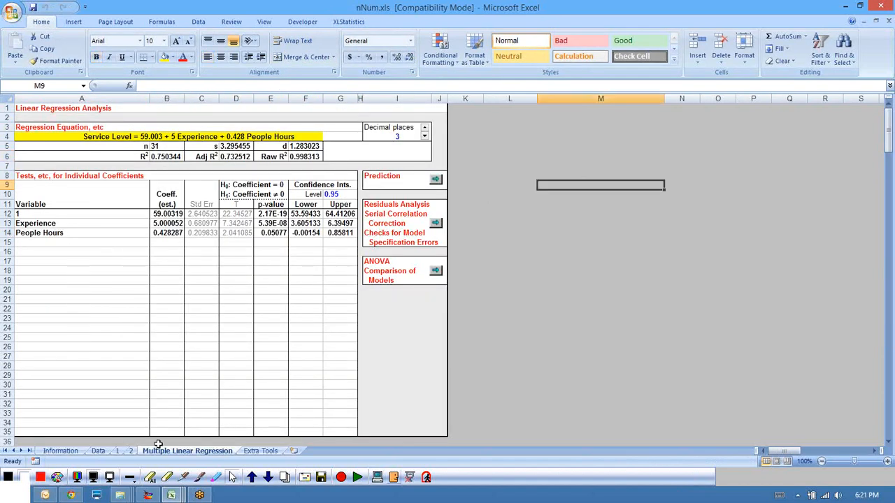
left_click(131, 451)
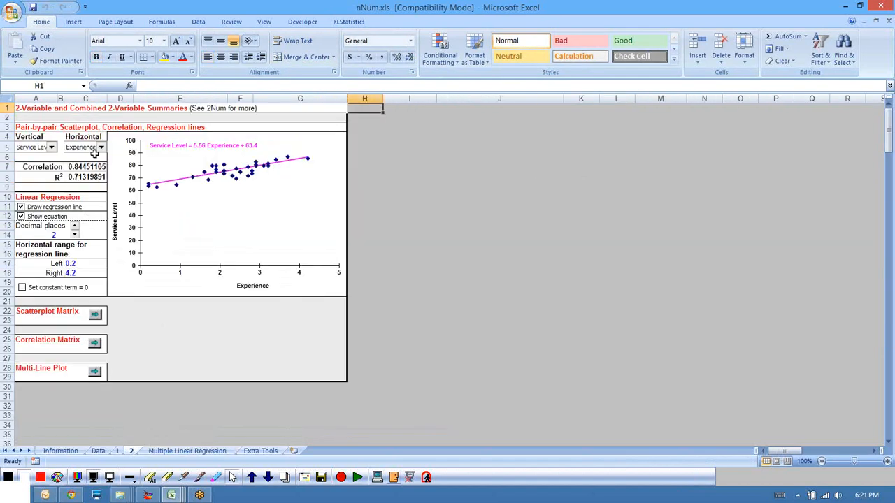
left_click(162, 452)
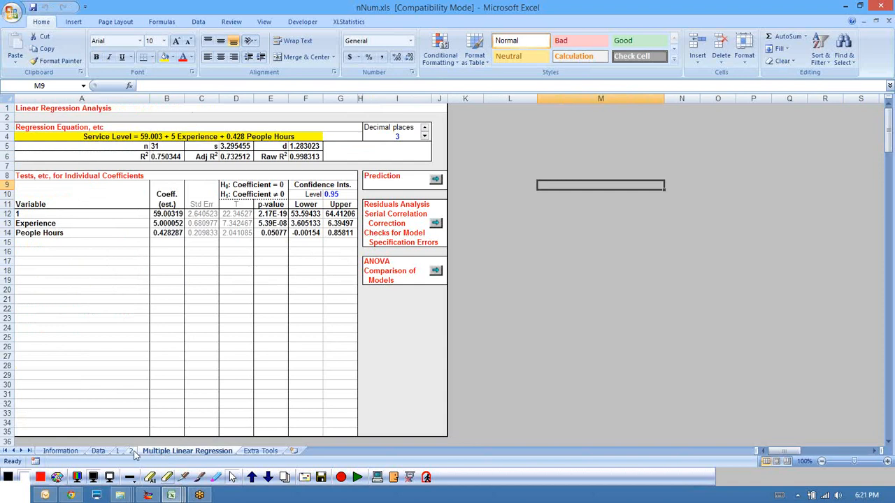
left_click(133, 452)
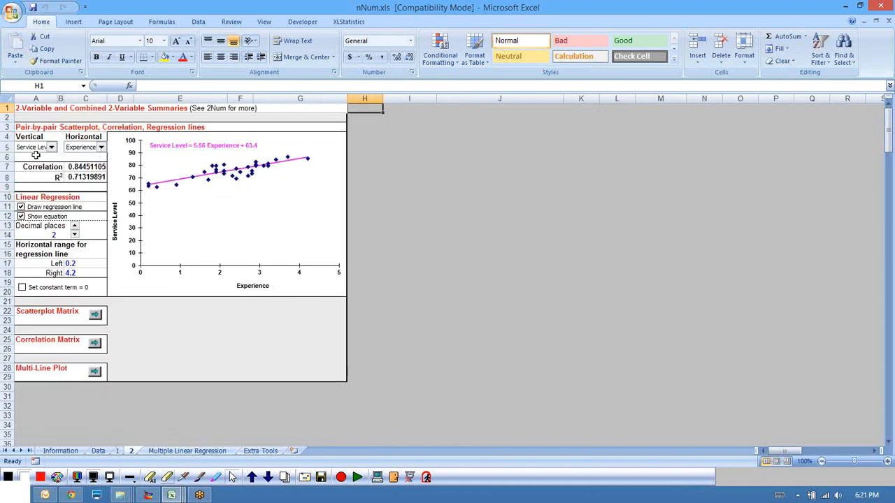
left_click(100, 148)
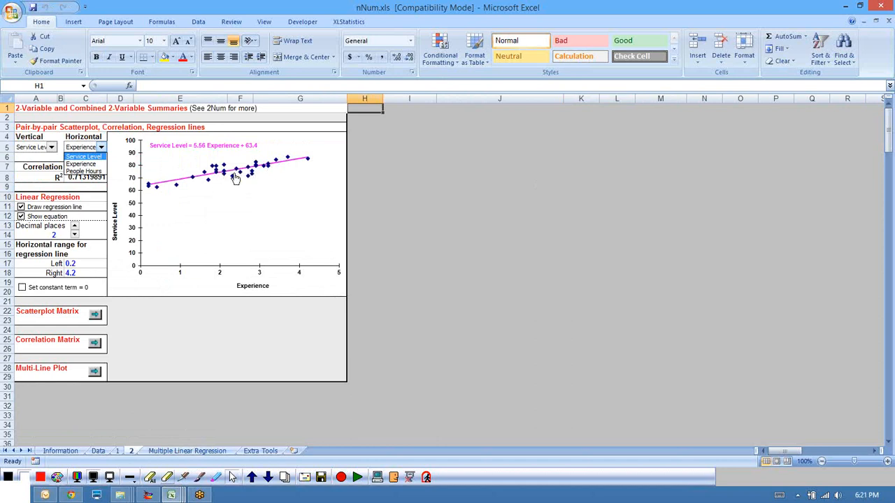
left_click(90, 173)
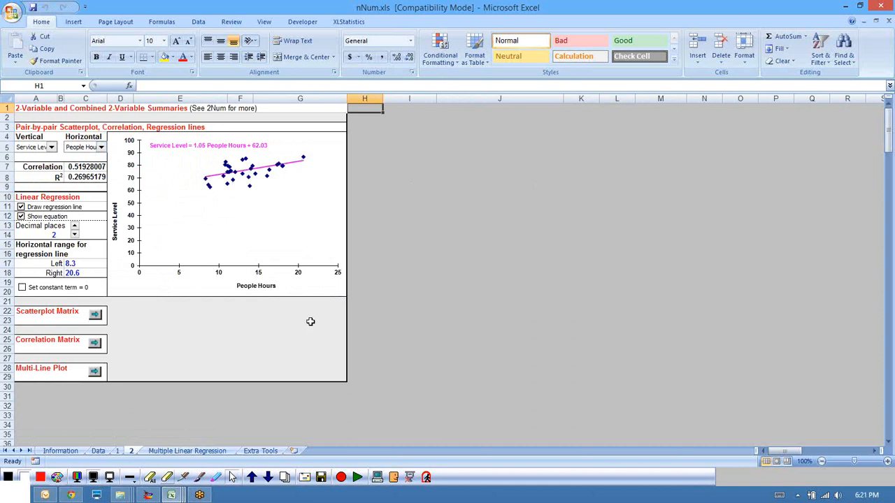
- Close the nNum workbook and the nNP prediction workbook without saving either one
left_click(395, 349)
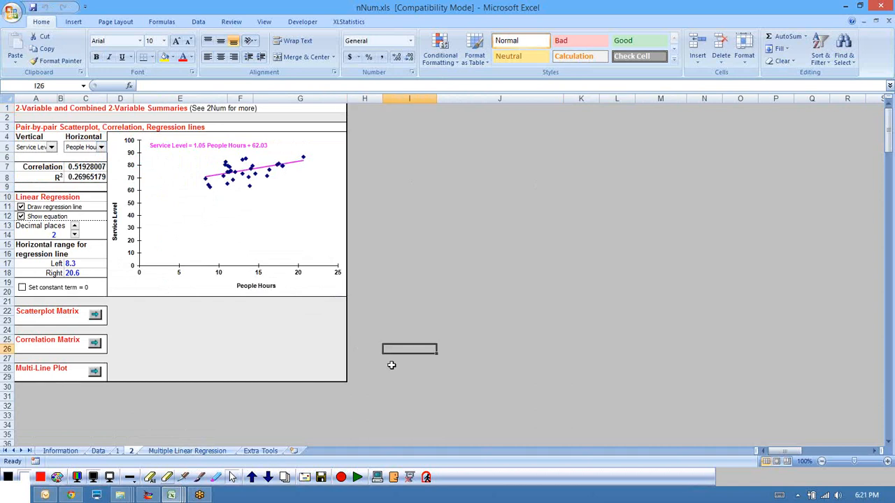
left_click(357, 368)
left_click(889, 21)
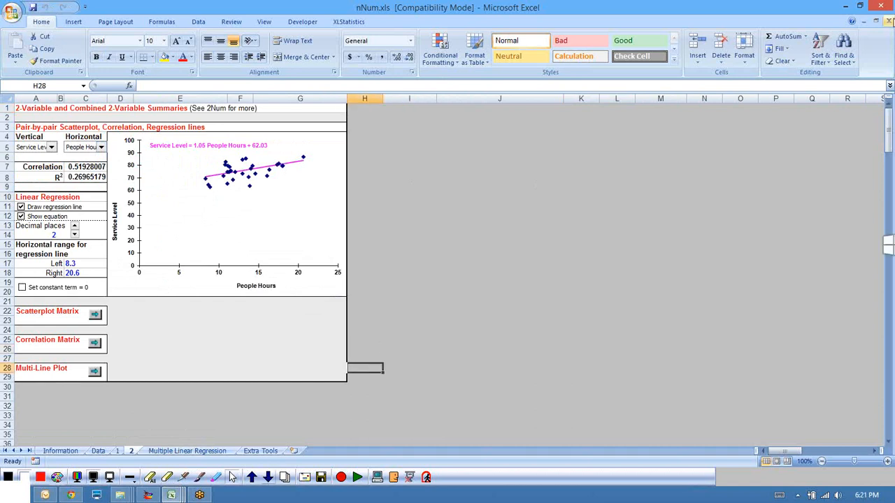
left_click(448, 268)
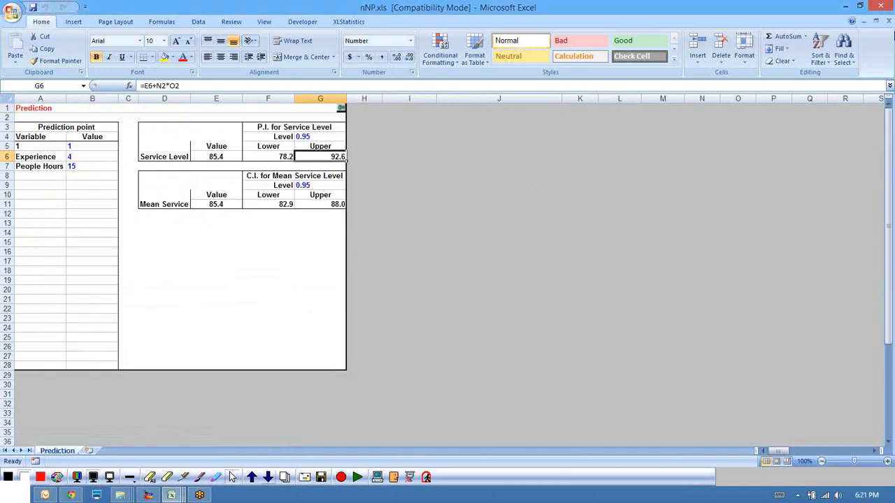
left_click(889, 21)
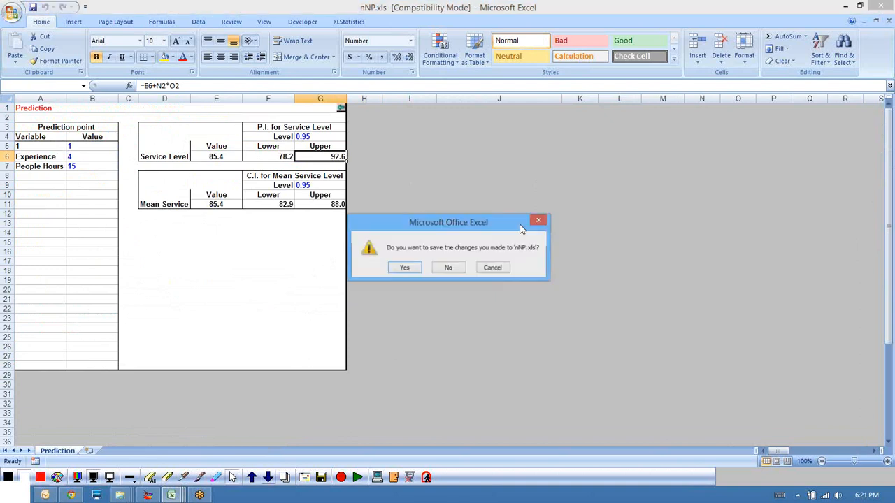
left_click(445, 268)
- Switch to the Forms.xls workbook with the form type, fields and processing time data
left_click(281, 317)
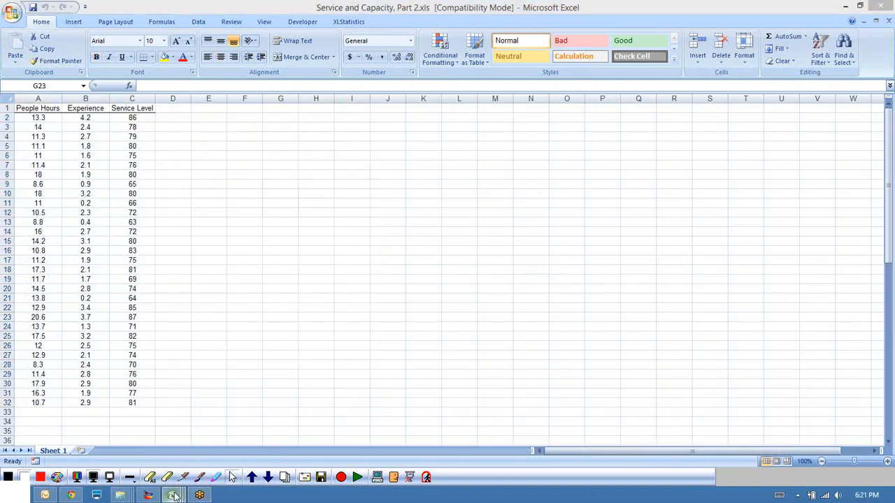
mouse_move(171, 494)
left_click(178, 432)
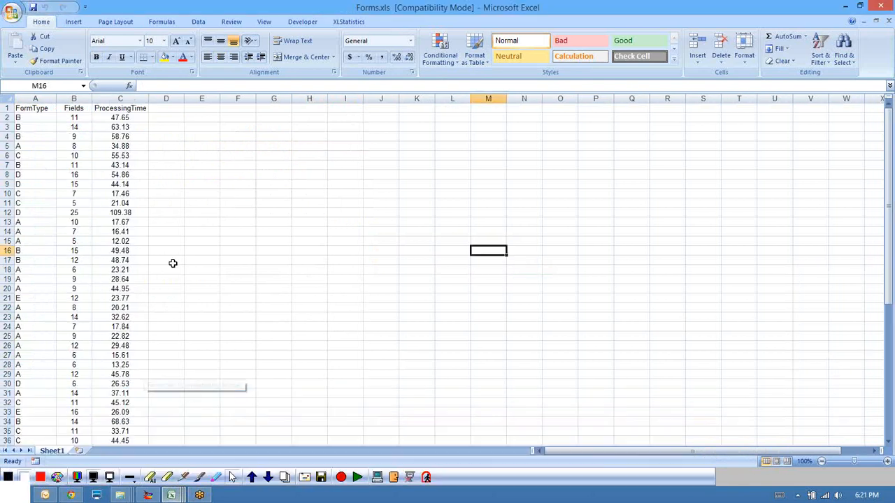
left_click(203, 272)
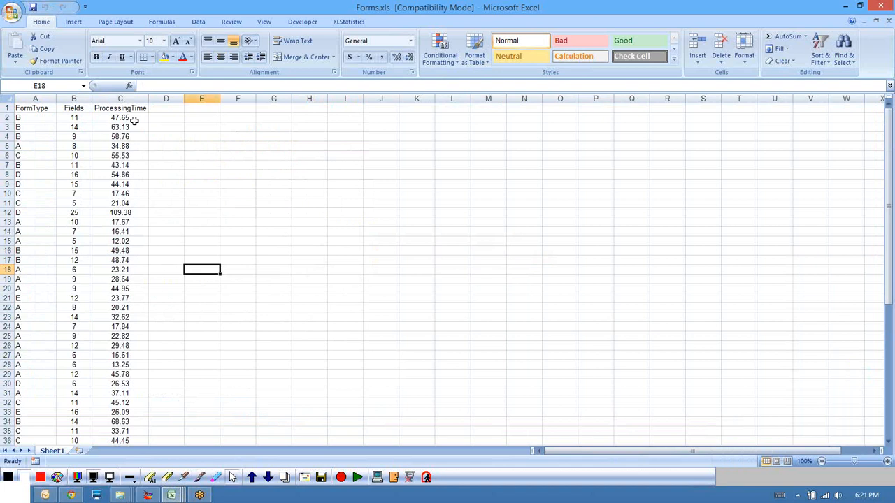
- Load the Fields and ProcessingTime columns into the XLStatistics 2Num analysis, replacing its existing data
left_click_drag(126, 99, 73, 99)
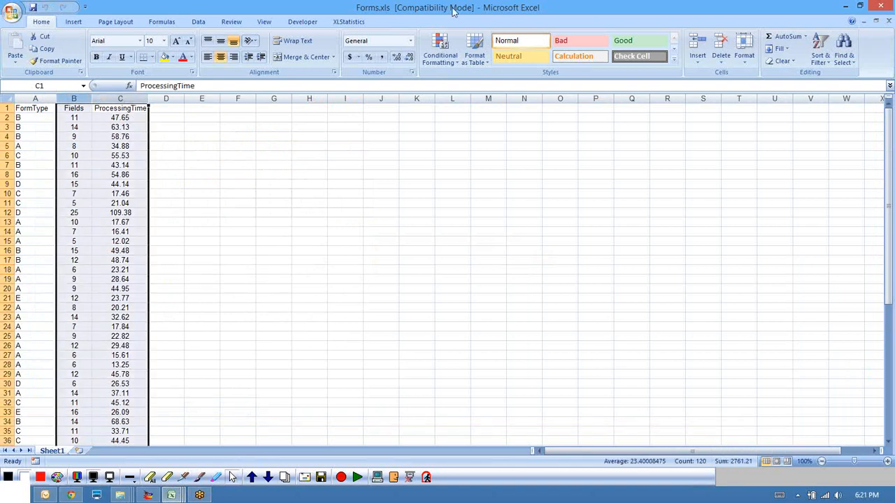
left_click(344, 22)
left_click(47, 37)
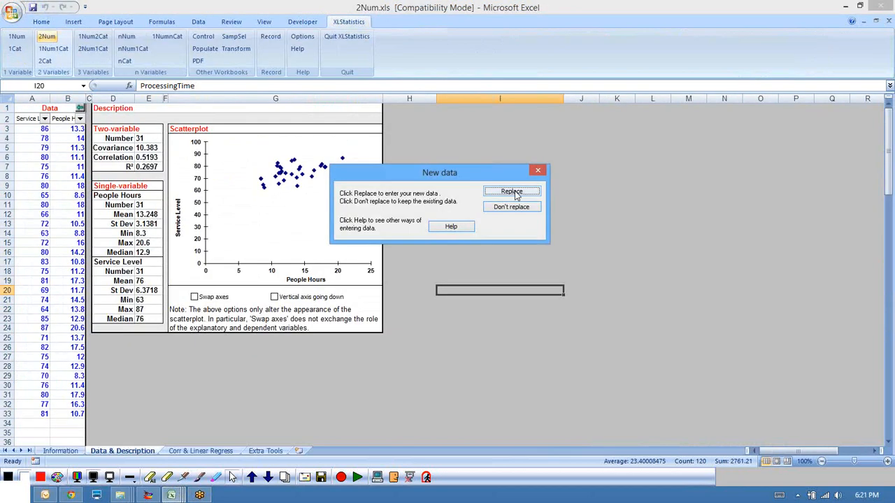
left_click(511, 192)
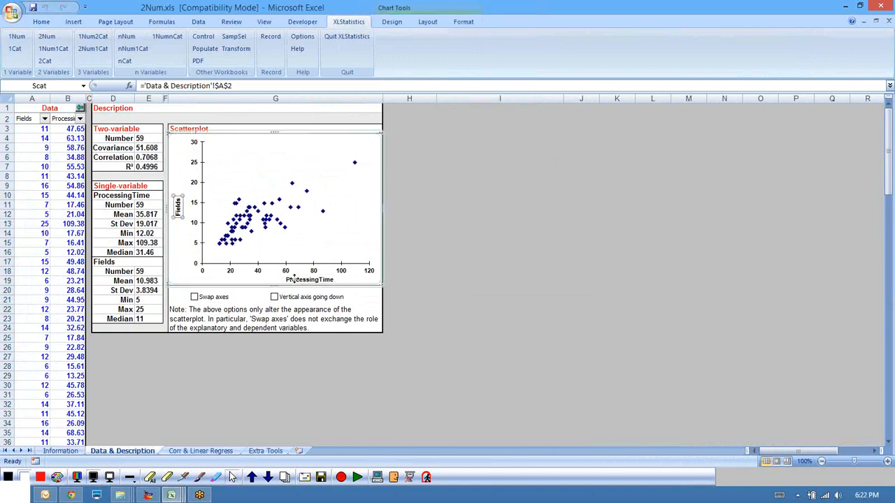
- Swap the two 2Num variables so ProcessingTime is in the first data column and Fields in the second
left_click(45, 120)
left_click(21, 138)
left_click(80, 120)
left_click(61, 131)
left_click(450, 241)
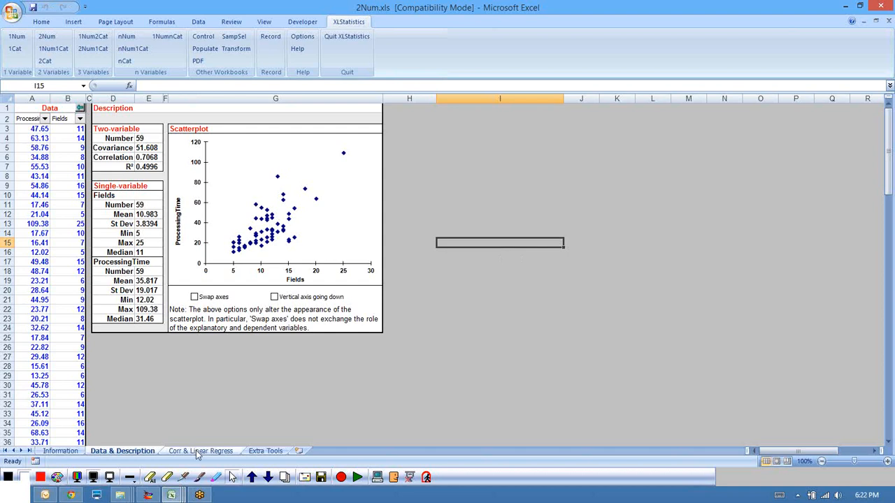
- Examine the correlation, its p-value, the slope's p-value, R² and the prediction table for ProcessingTime against Fields
left_click(139, 158)
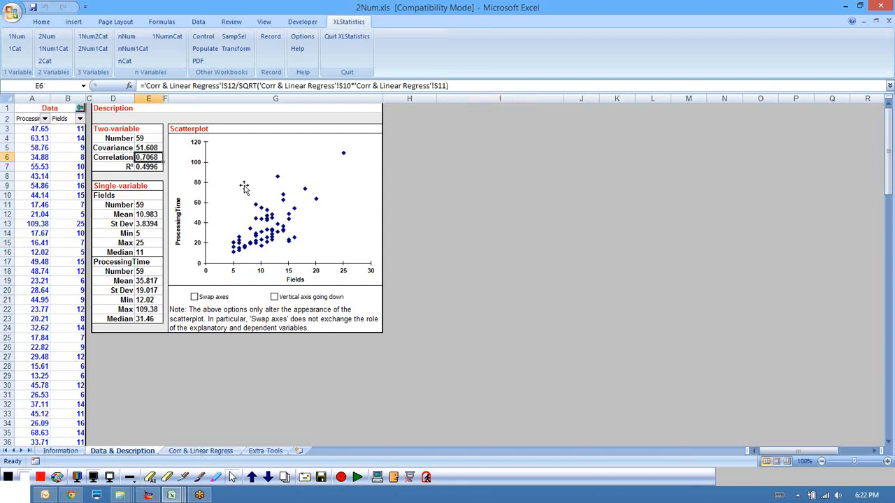
left_click(200, 452)
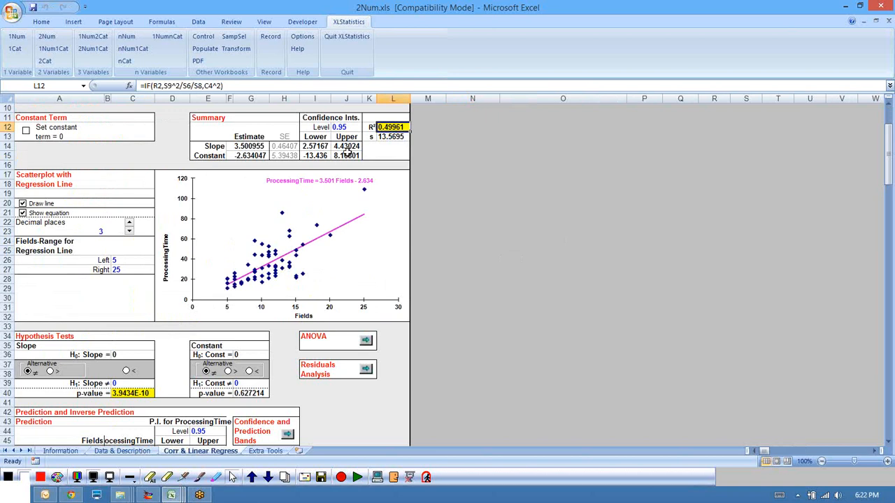
scroll(283, 221, "up", 3)
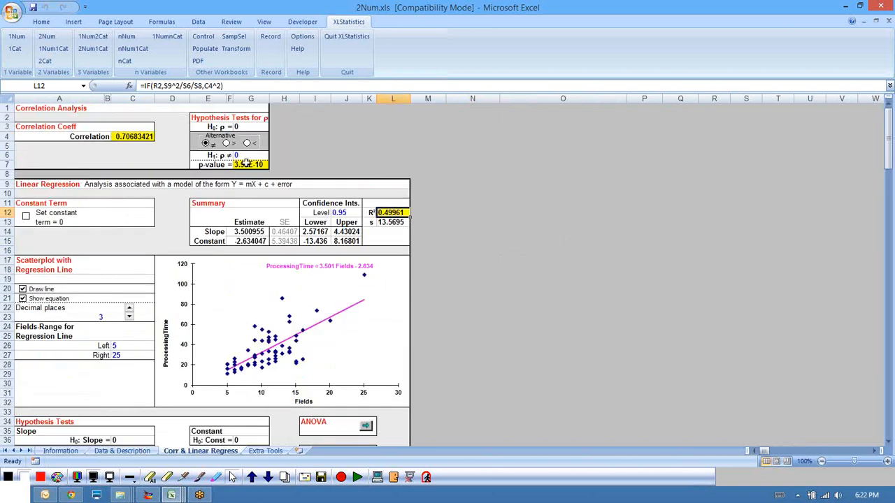
left_click(245, 164)
scroll(483, 235, "down", 2)
scroll(483, 235, "up", 2)
scroll(489, 235, "down", 6)
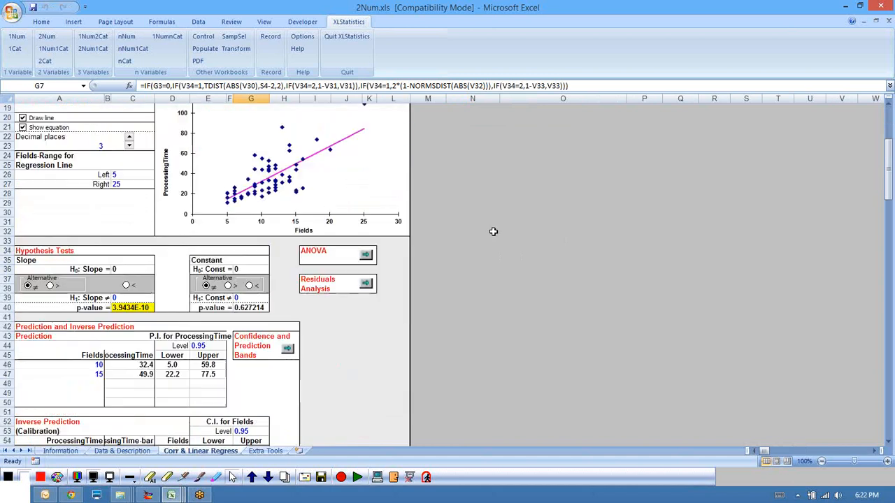
left_click(132, 308)
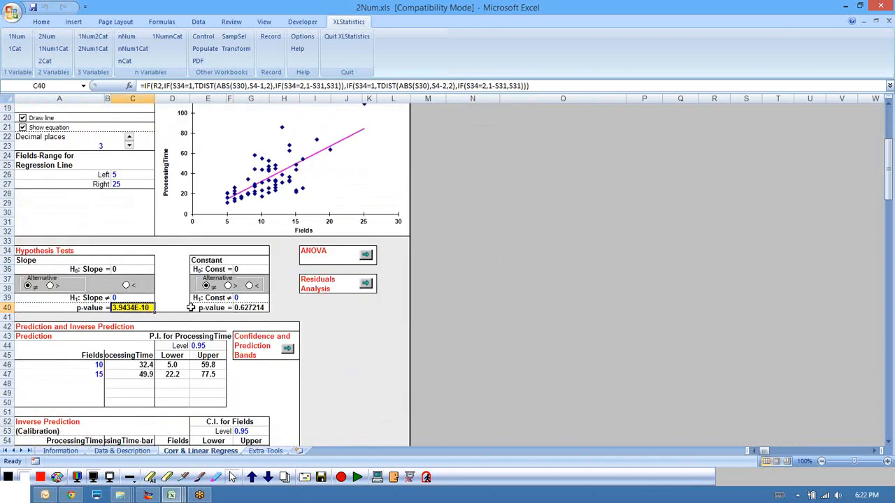
scroll(293, 297, "up", 5)
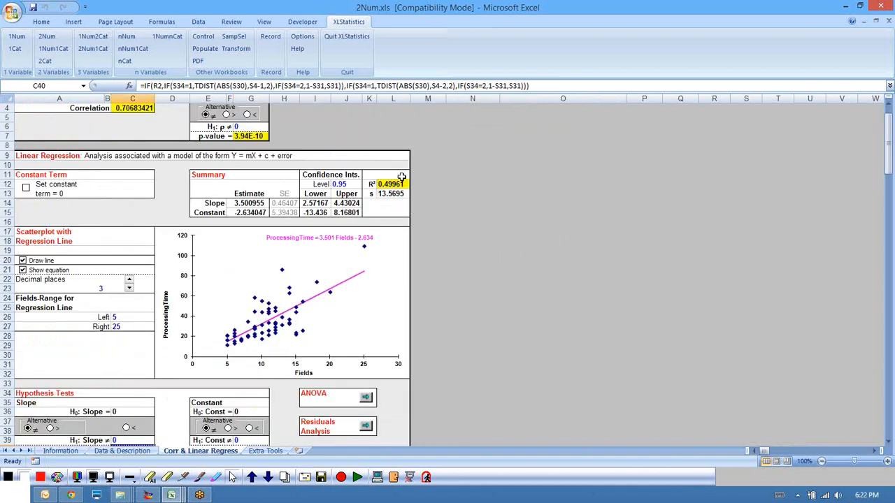
left_click(395, 184)
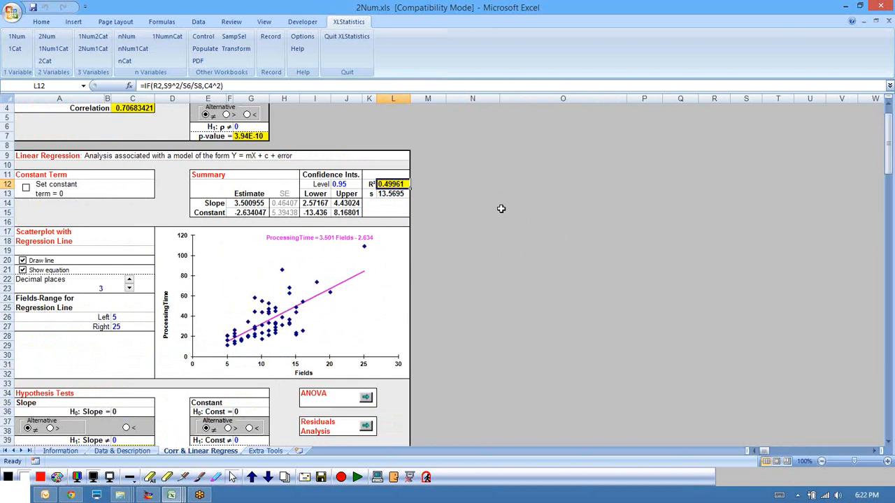
scroll(502, 209, "down", 7)
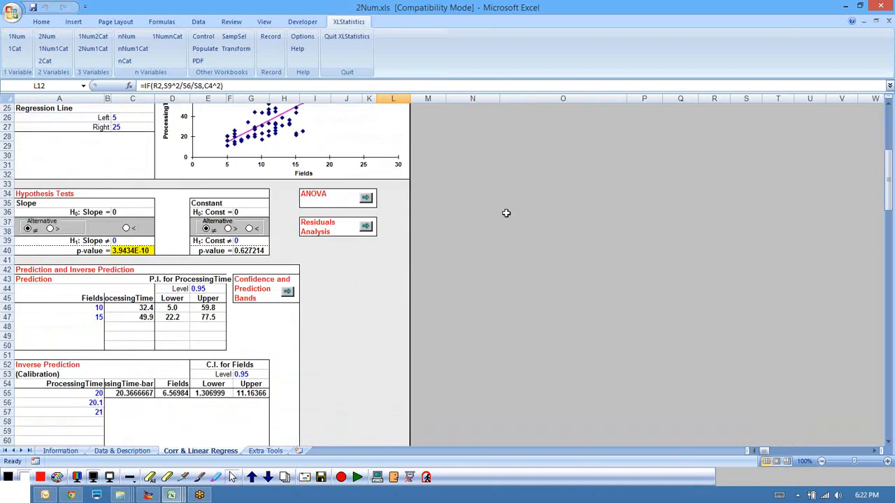
left_click(74, 308)
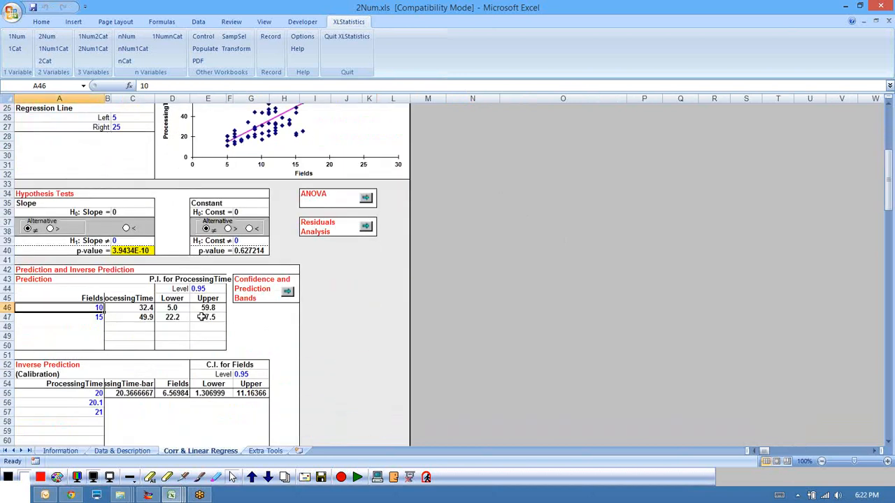
- Open the Residuals Analysis, examine the residual plots including Residuals vs Fields, and return to the regression sheet
scroll(232, 309, "up", 7)
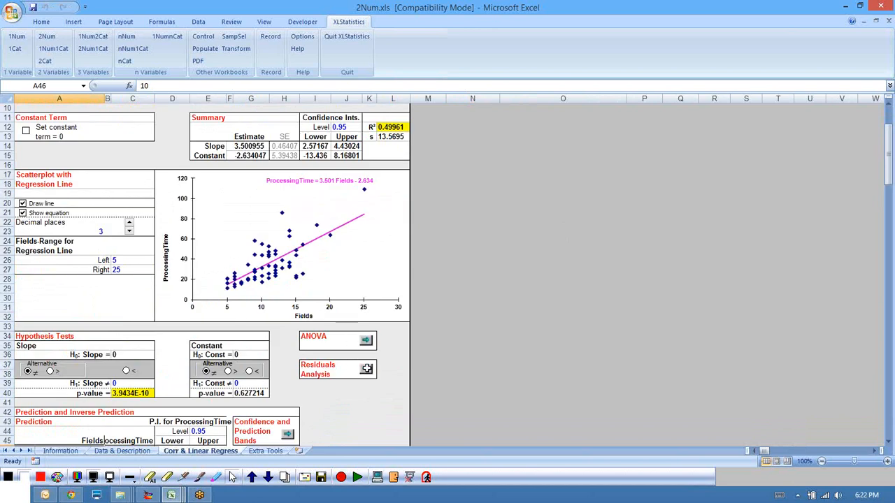
left_click(367, 369)
scroll(422, 339, "down", 8)
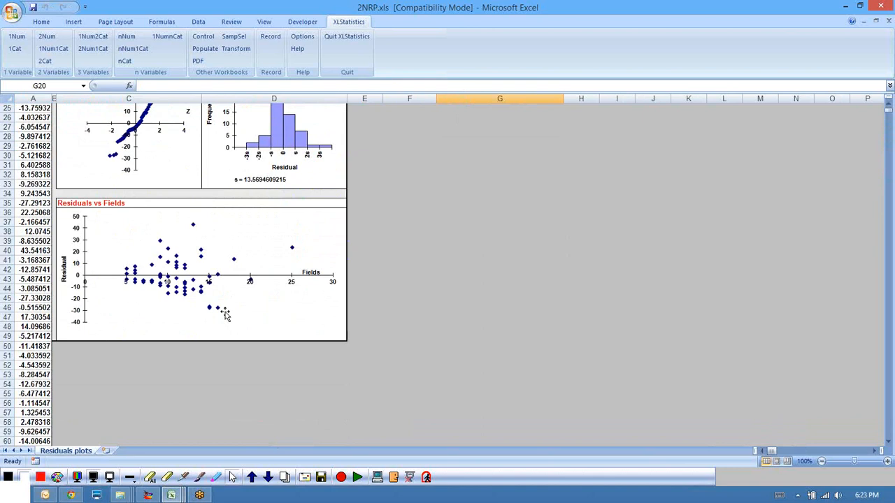
scroll(353, 327, "up", 8)
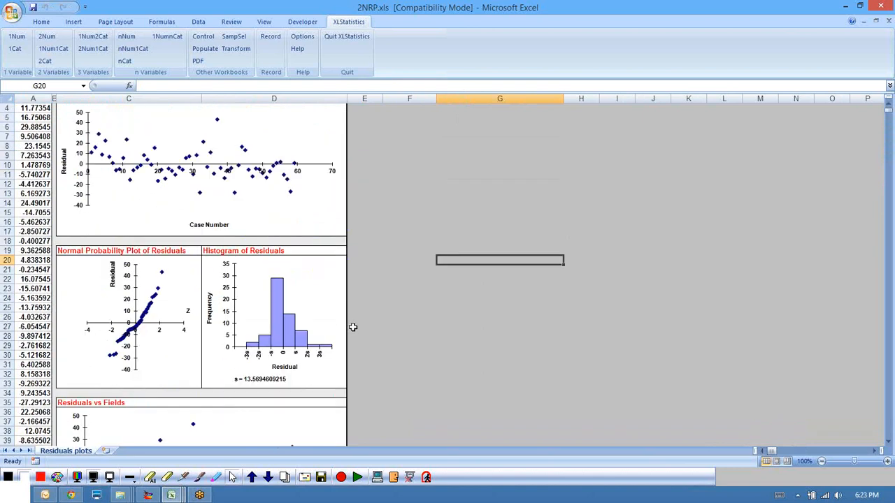
left_click(341, 109)
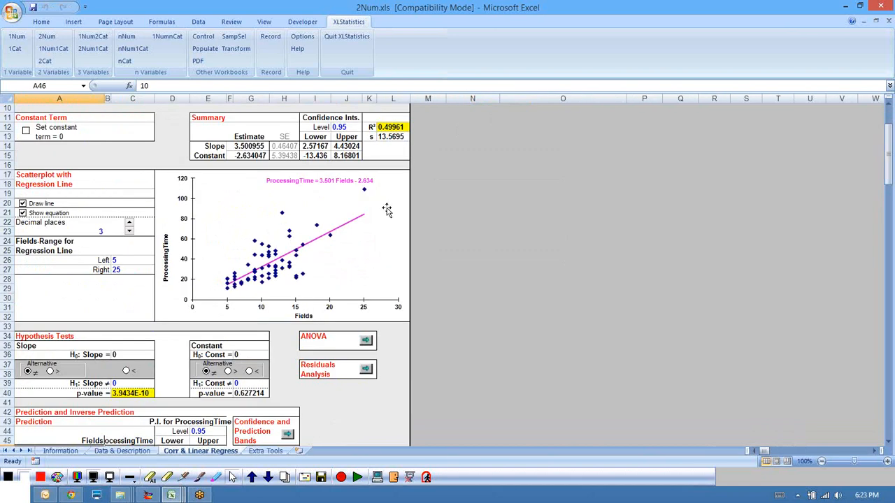
- Set the first prediction point to 12 Fields and widen column C to fit the ProcessingTime heading
scroll(61, 386, "down", 4)
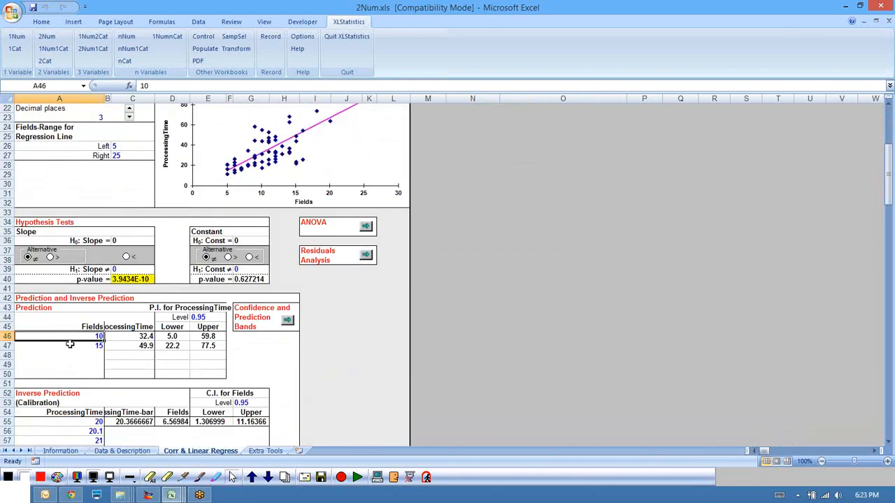
type("1")
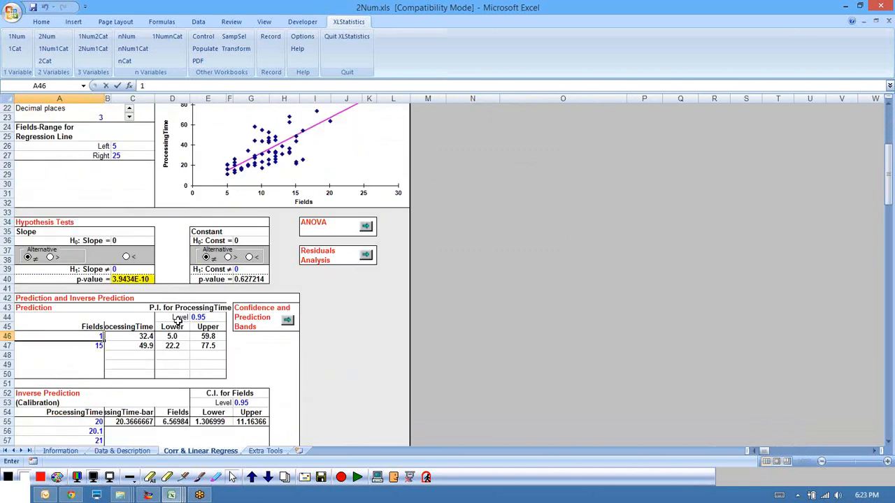
key("Return")
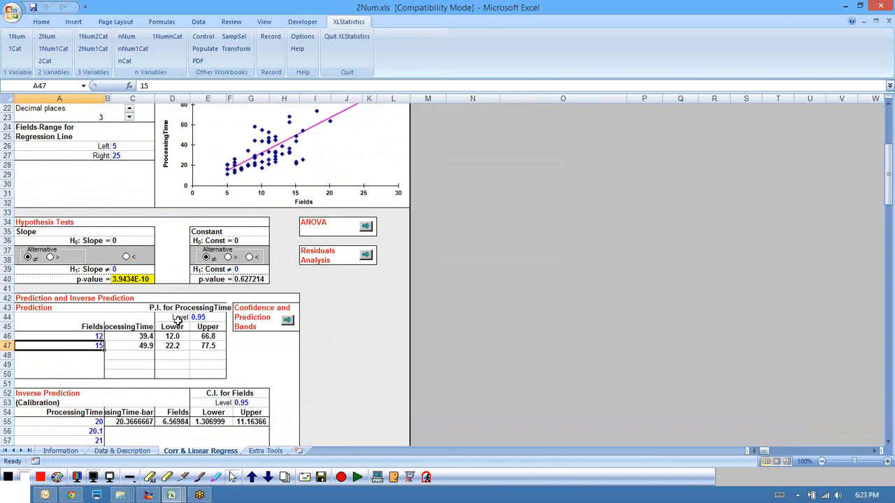
left_click(140, 336)
left_click_drag(155, 99, 165, 99)
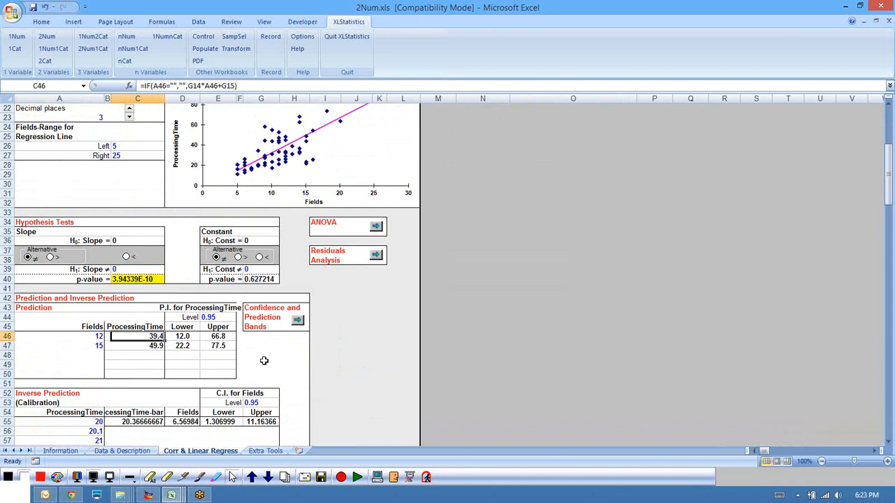
- Set the second prediction point to 23 Fields and check its predicted ProcessingTime against the regression scatterplot
left_click(100, 346)
type("2")
key("Return")
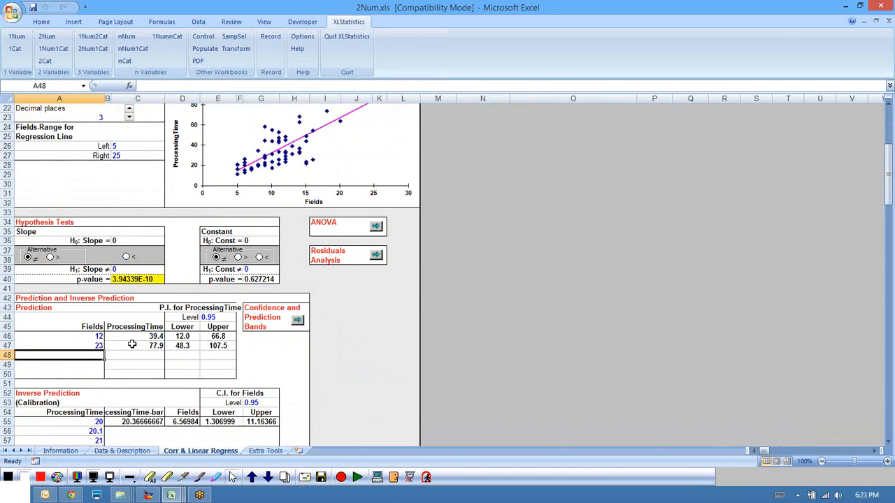
left_click(133, 345)
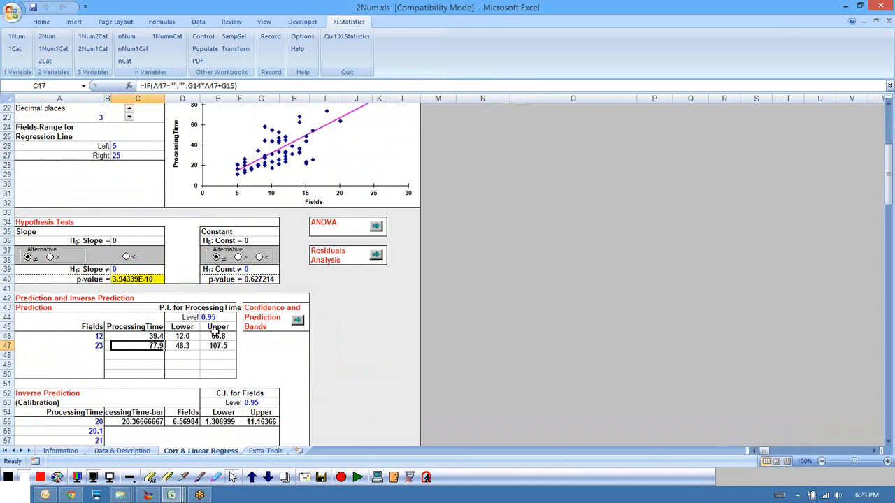
scroll(428, 292, "up", 3)
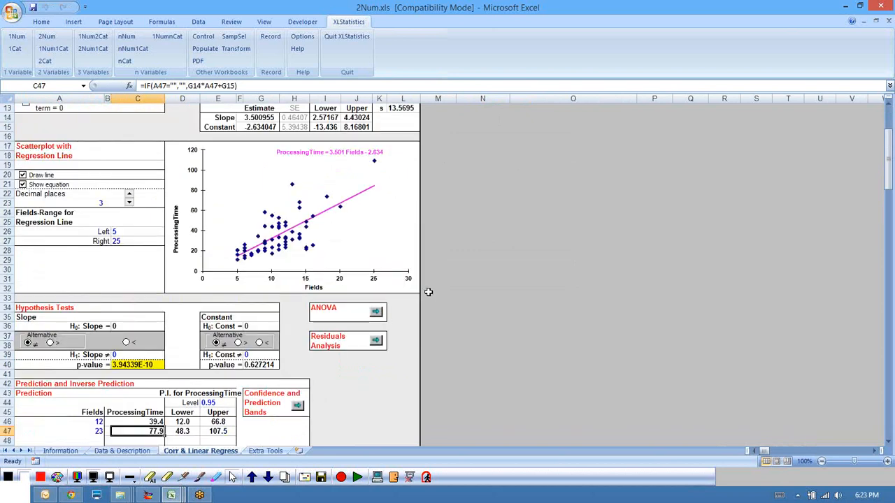
scroll(397, 294, "up", 4)
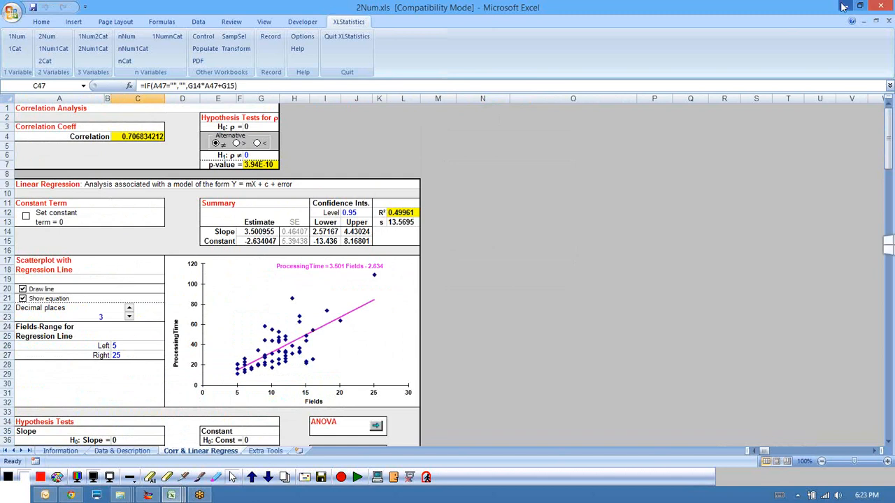
- Run a 2Num1Cat analysis on the FormType, Fields and ProcessingTime columns of Forms.xls
left_click(171, 495)
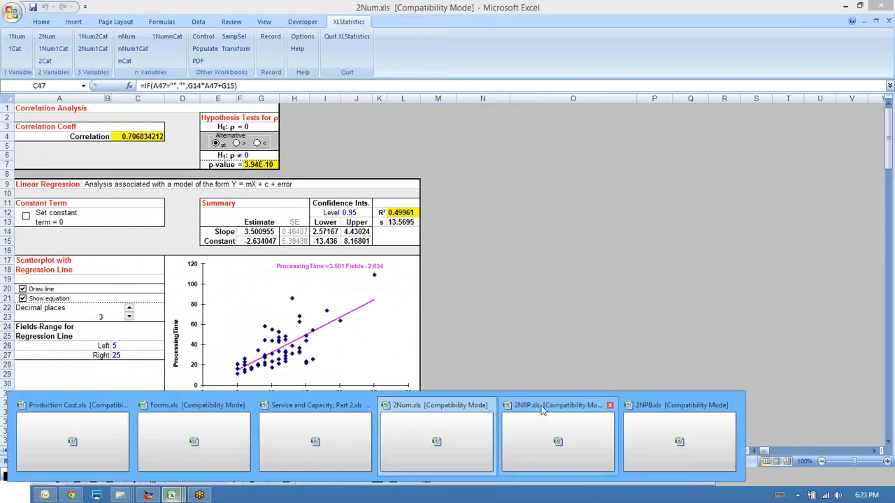
left_click(187, 411)
mouse_move(114, 97)
left_mouse_down()
mouse_move(9, 98)
mouse_move(112, 98)
left_mouse_up()
left_click(25, 109)
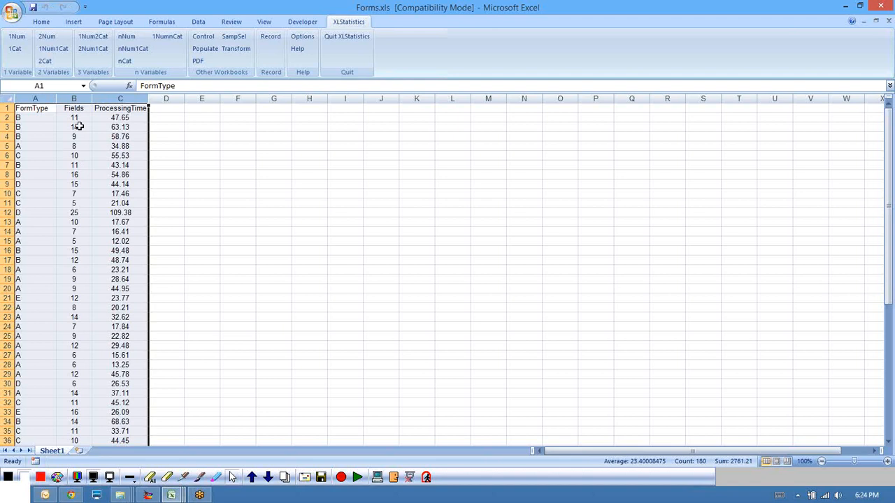
left_click(93, 49)
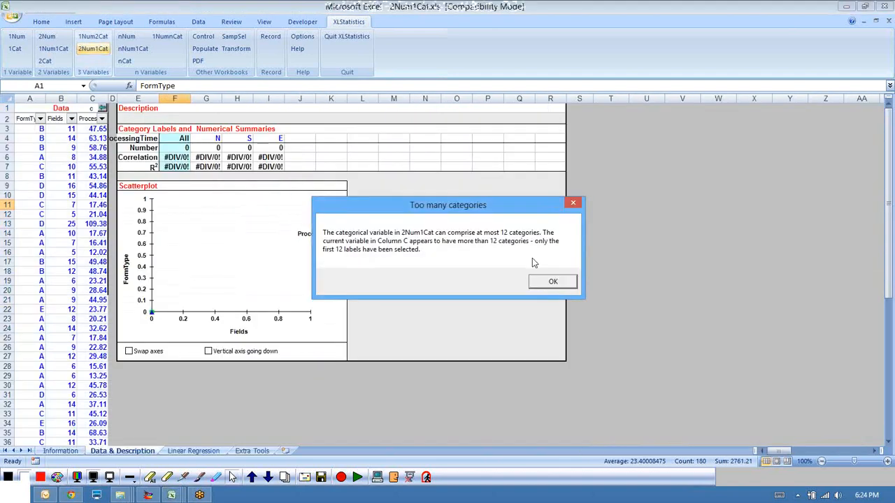
left_click(553, 282)
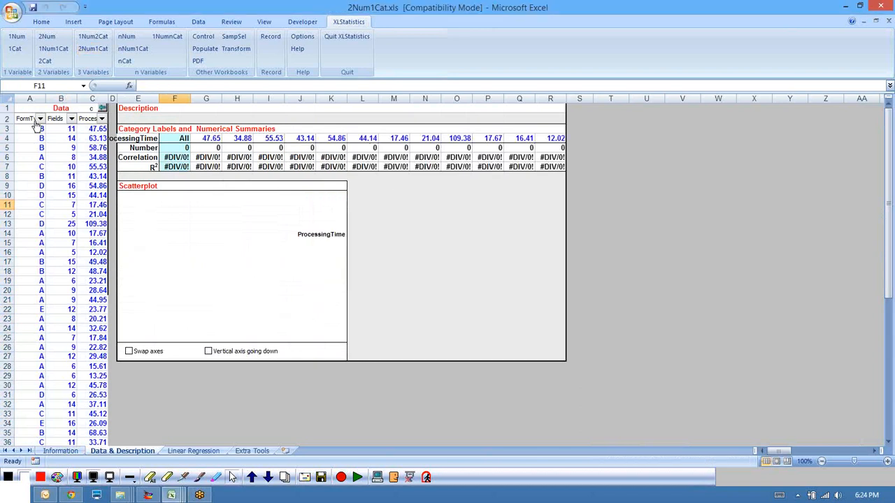
- Assign ProcessingTime as the first numerical variable and FormType as the categorical variable, keeping Fields as the second
left_click(40, 118)
left_click(39, 144)
left_click(101, 118)
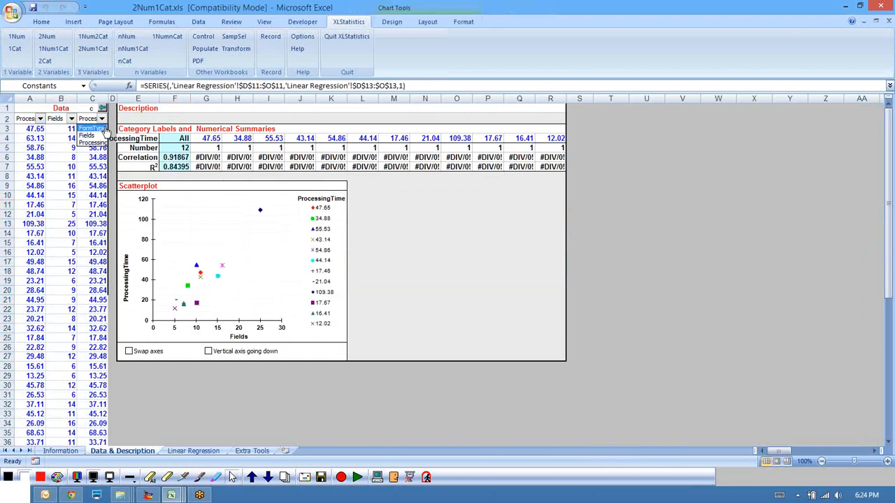
left_click(104, 130)
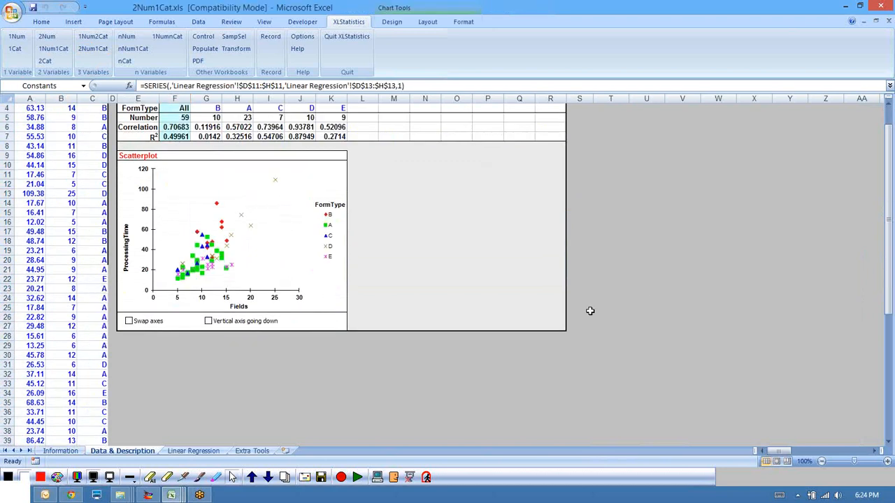
- Examine the Linear Regression sheet's slopes, intercepts and regression lines per FormType, and the hypothesis test on the slopes
left_click(194, 451)
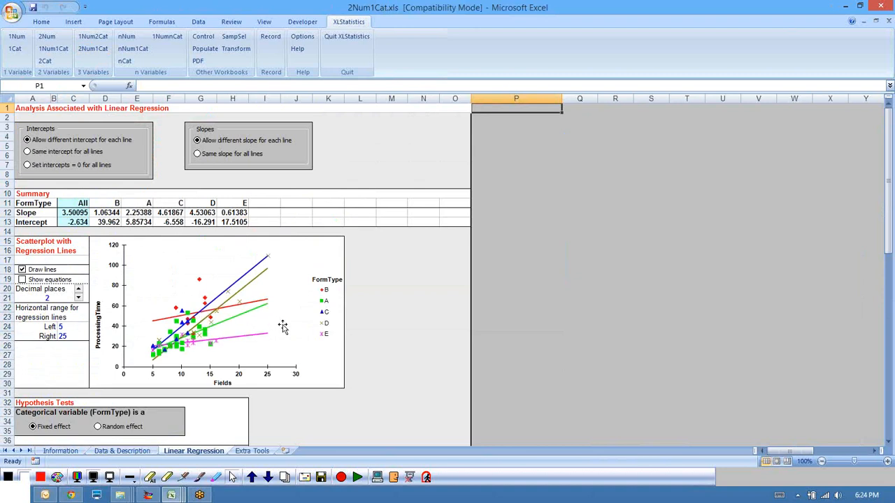
scroll(282, 323, "down", 2)
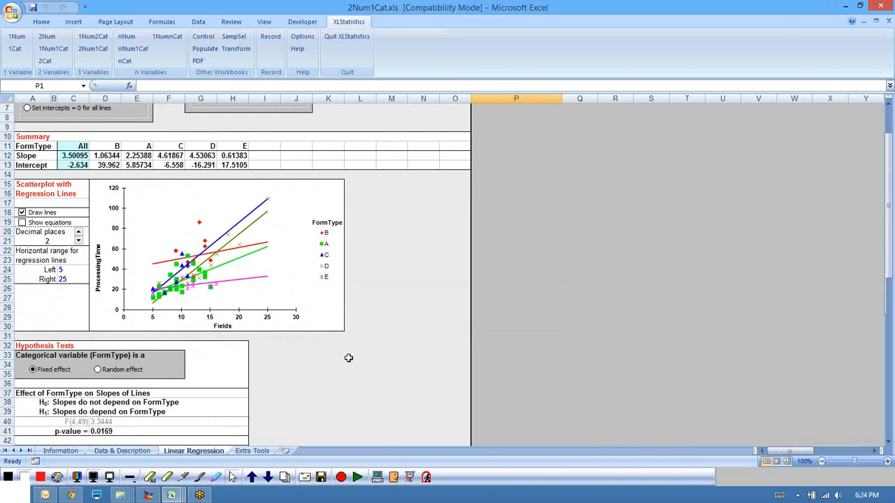
scroll(349, 356, "down", 3)
scroll(348, 356, "up", 5)
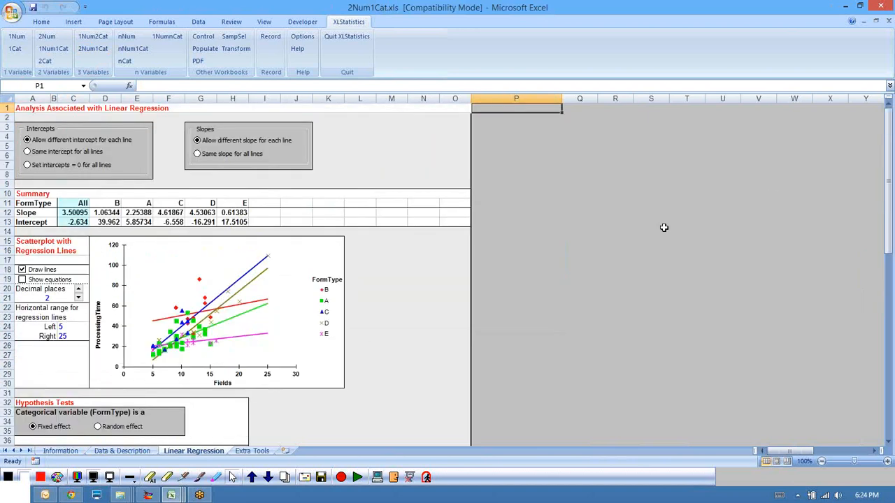
- Close the 2Num1Cat analysis workbook and return to the Forms.xls data
left_click(889, 21)
left_click(447, 268)
left_click(273, 232)
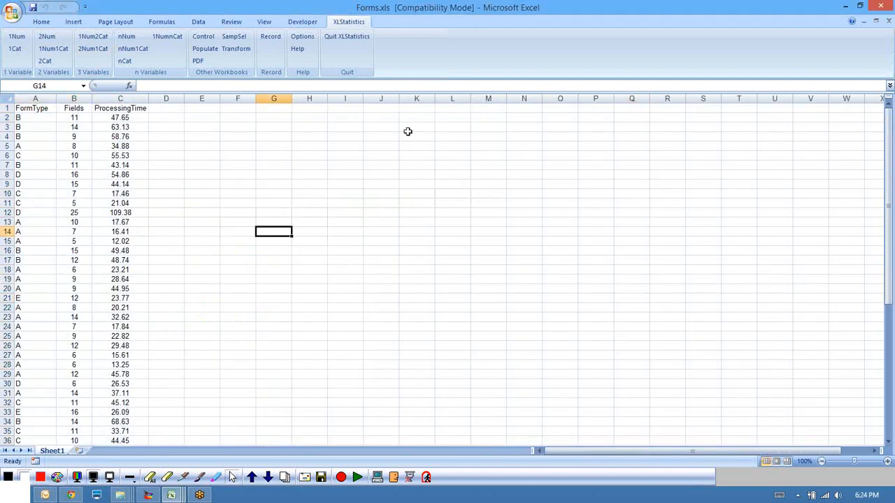
- Switch to File Explorer and open Alligator.xls from the Data for W5 folder
left_click(119, 495)
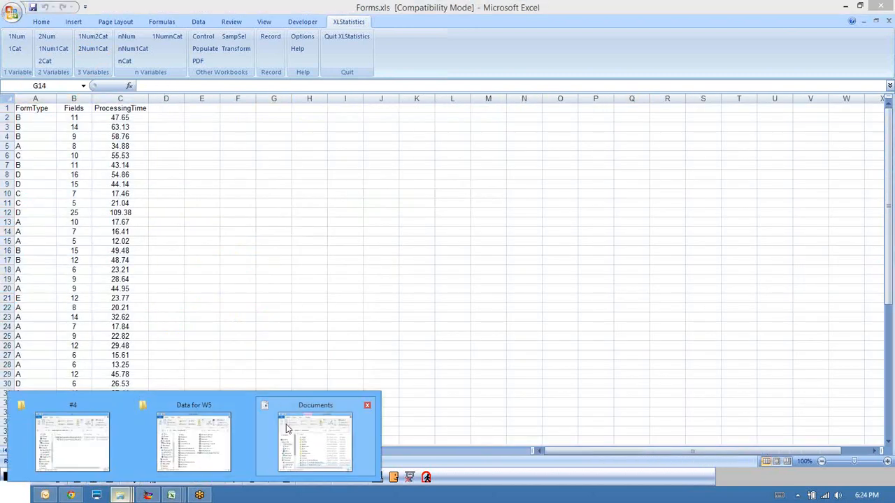
left_click(208, 430)
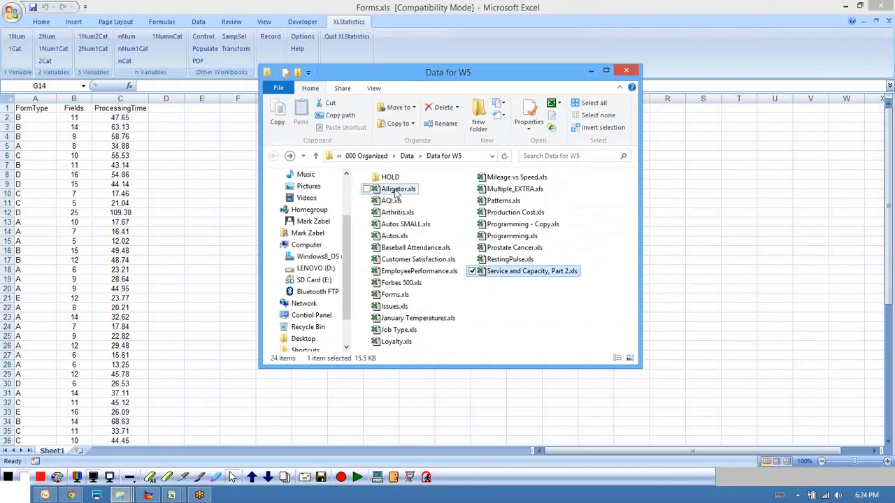
double_click(396, 190)
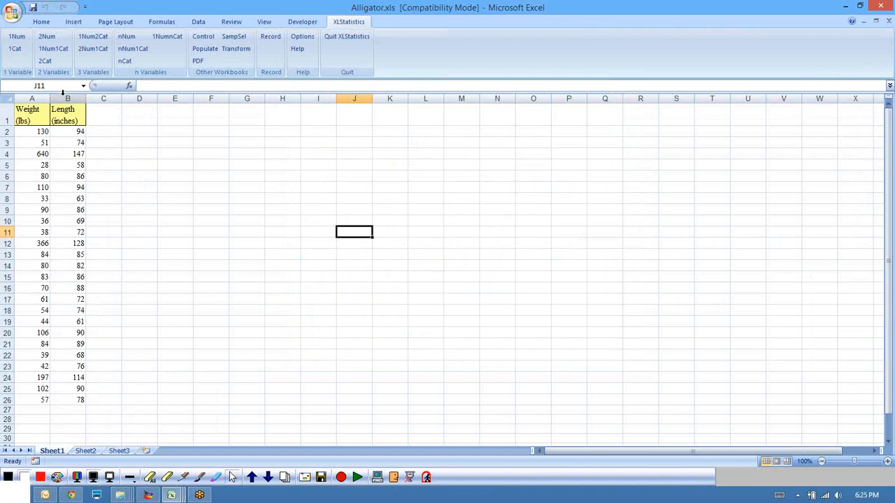
- Run a 2Num analysis on the alligator Weight (lbs) and Length (inches) columns
left_click_drag(35, 99, 73, 102)
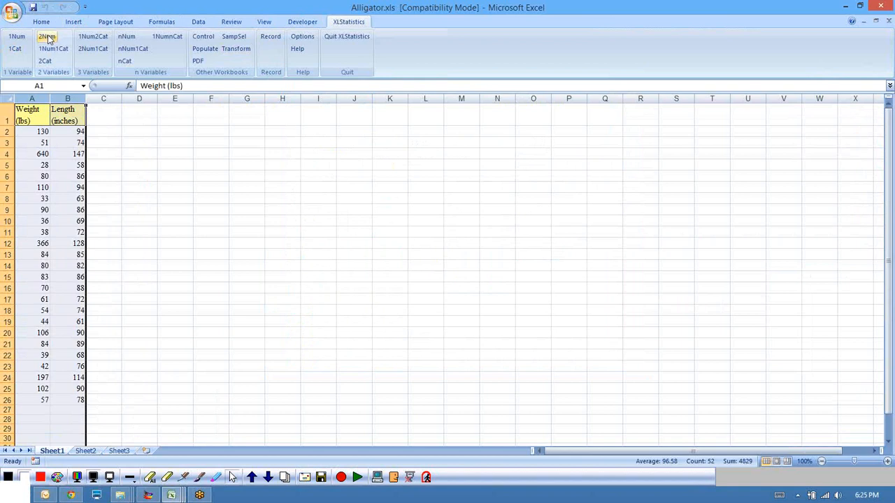
left_click(47, 36)
left_click(511, 192)
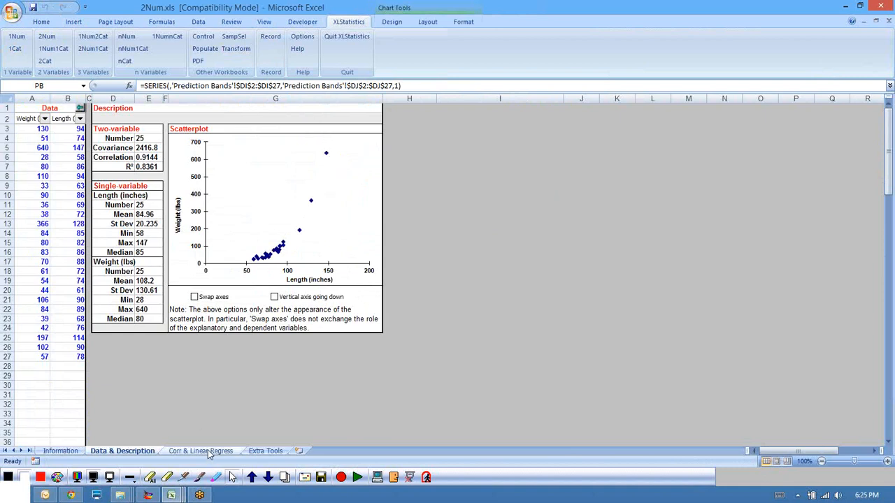
- Open the Corr & Linear Regress sheet and examine the Weight against Length regression line, correlation and the slope's p-value
left_click(208, 453)
scroll(487, 294, "down", 4)
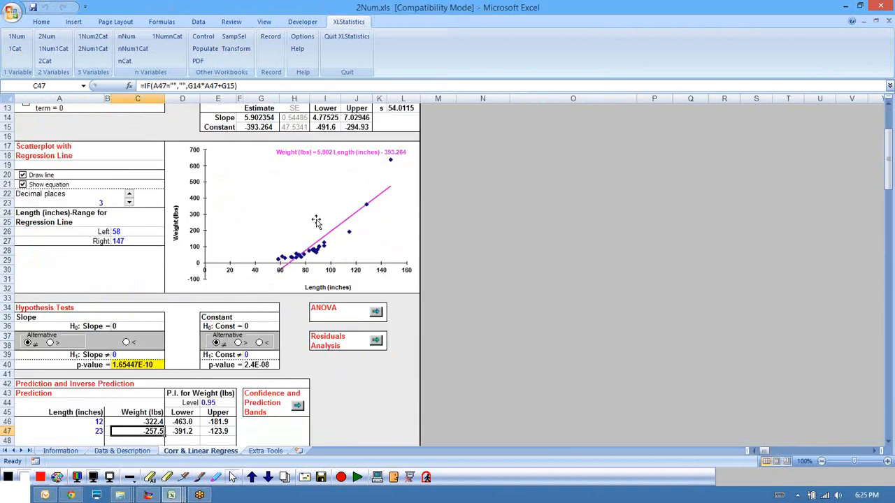
scroll(318, 222, "up", 4)
scroll(171, 304, "down", 4)
scroll(136, 384, "down", 2)
left_click(137, 307)
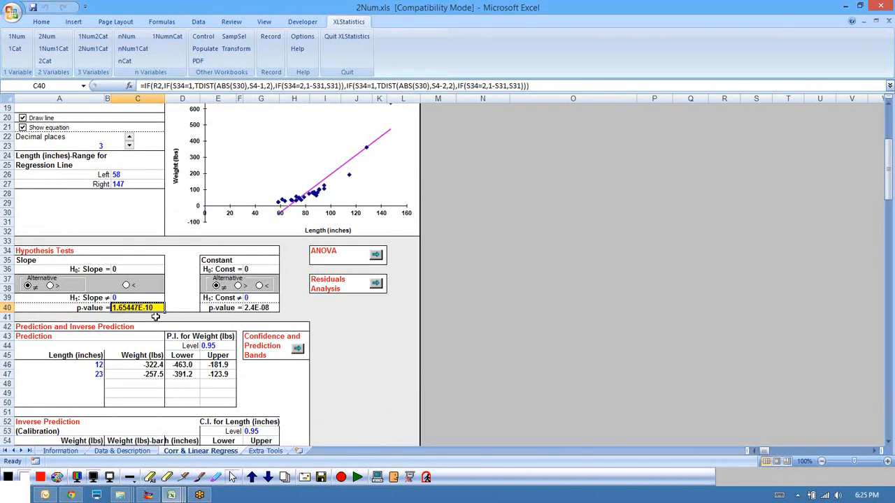
- Check the R² of the Weight on Length regression and compare it with the fit shown in the scatterplot
scroll(154, 315, "up", 6)
left_click(400, 214)
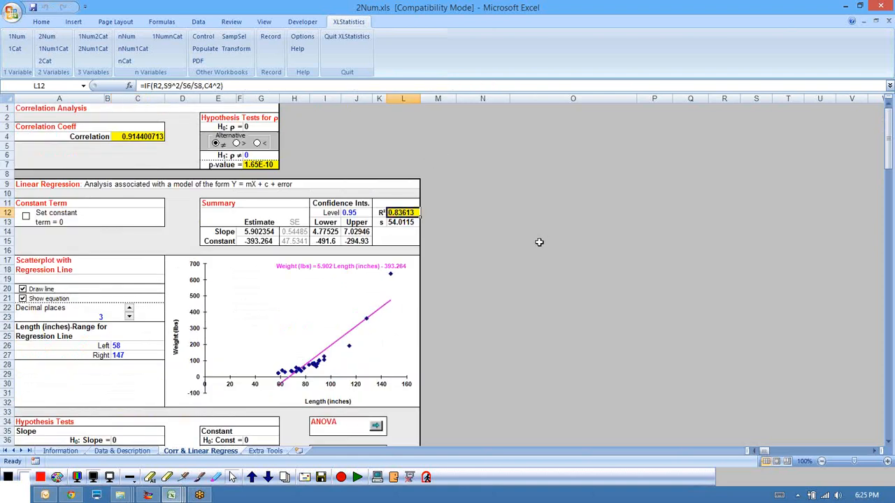
scroll(531, 242, "down", 6)
scroll(433, 278, "up", 4)
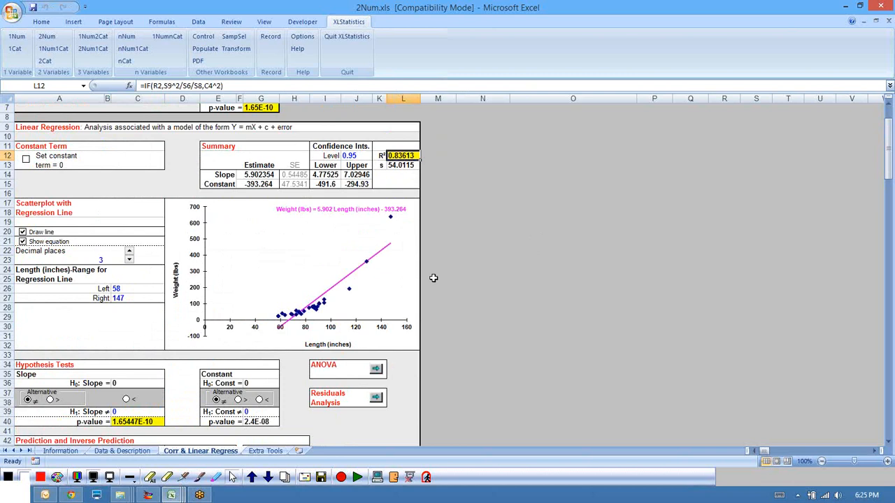
scroll(434, 278, "up", 2)
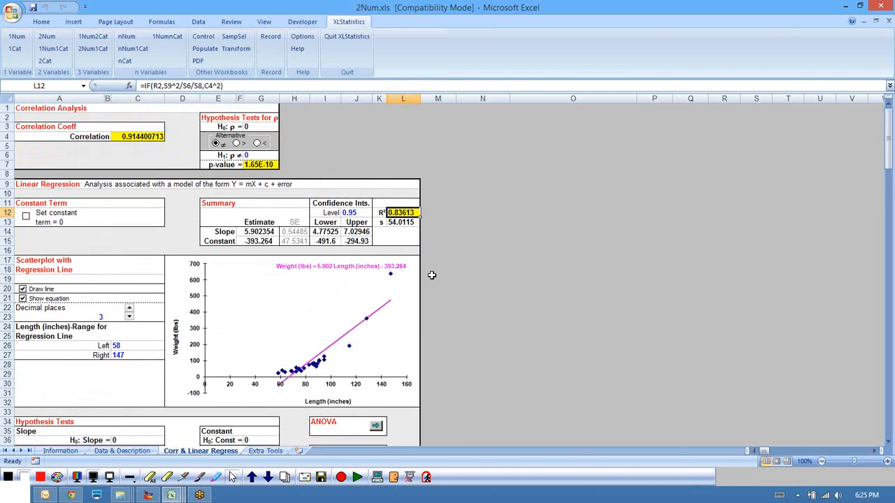
- Open the Residuals Analysis and examine the normal probability plot, the histogram and the Residuals vs Length plot
scroll(432, 274, "down", 5)
left_click(377, 312)
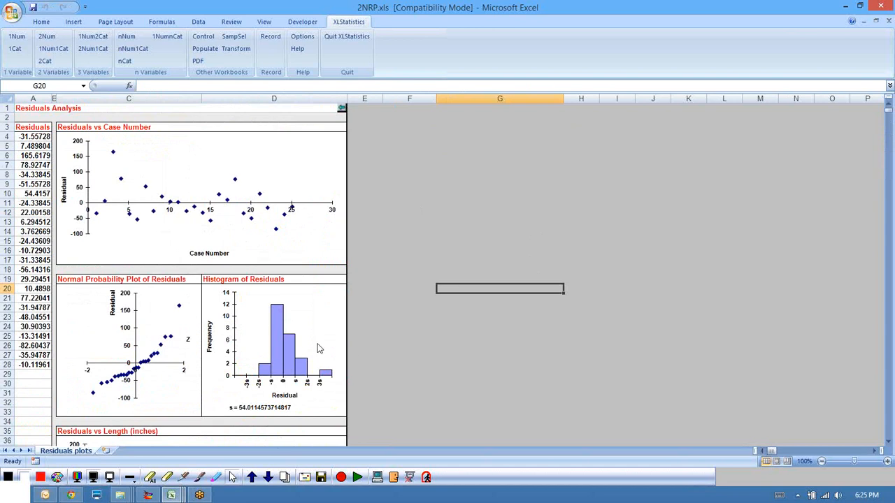
scroll(379, 347, "down", 1)
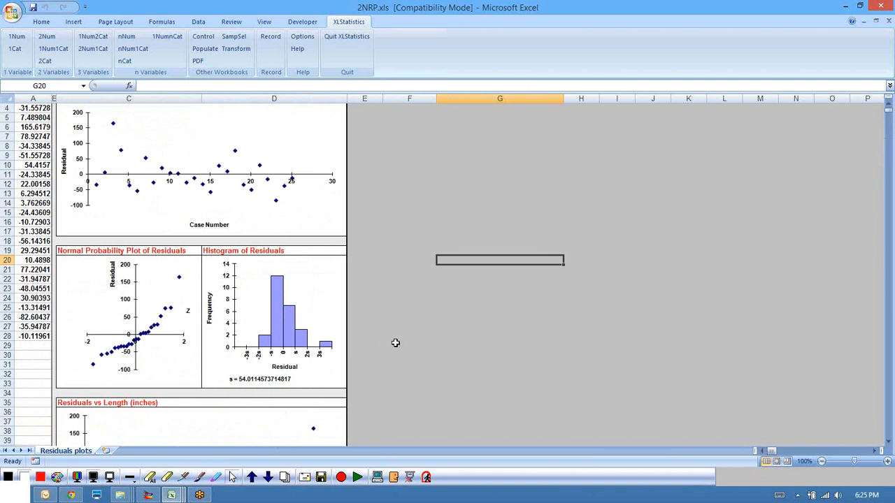
scroll(394, 343, "down", 1)
scroll(394, 343, "down", 4)
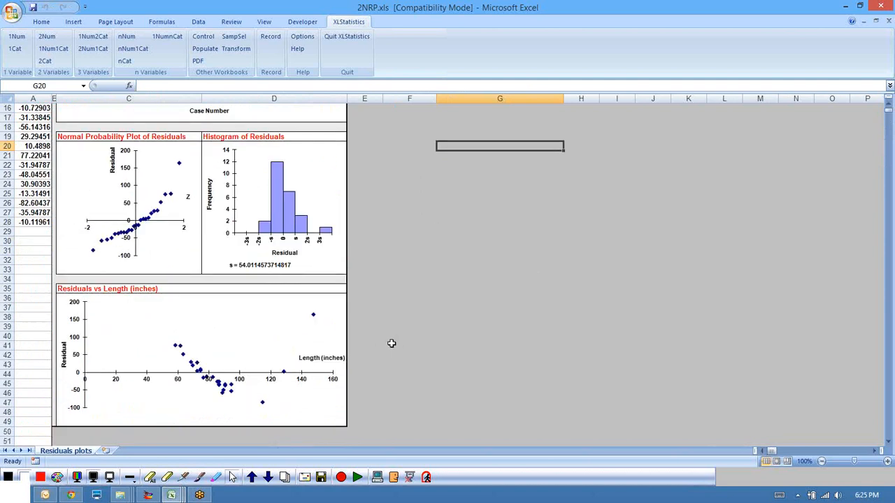
scroll(386, 342, "down", 1)
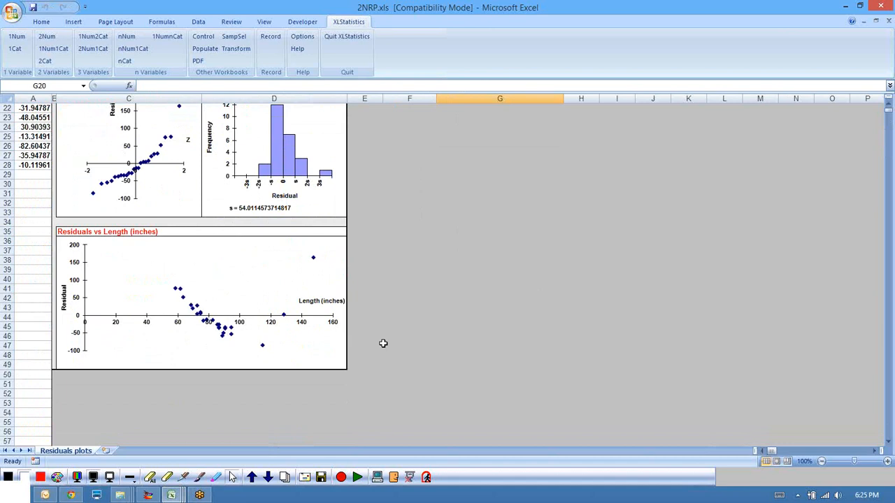
- Clear the screen annotations and trace the pattern in the Residuals vs Length plot with a red brush curve from about 55 to 148 inches
left_click(199, 477)
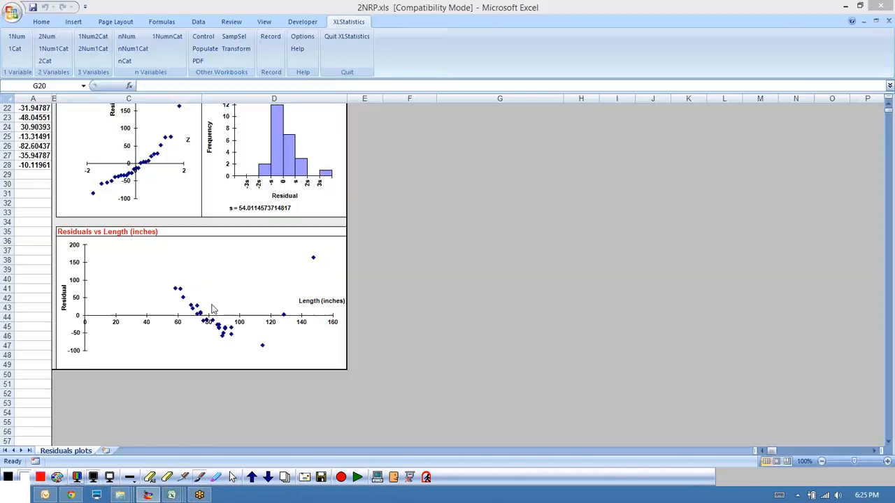
left_click(77, 476)
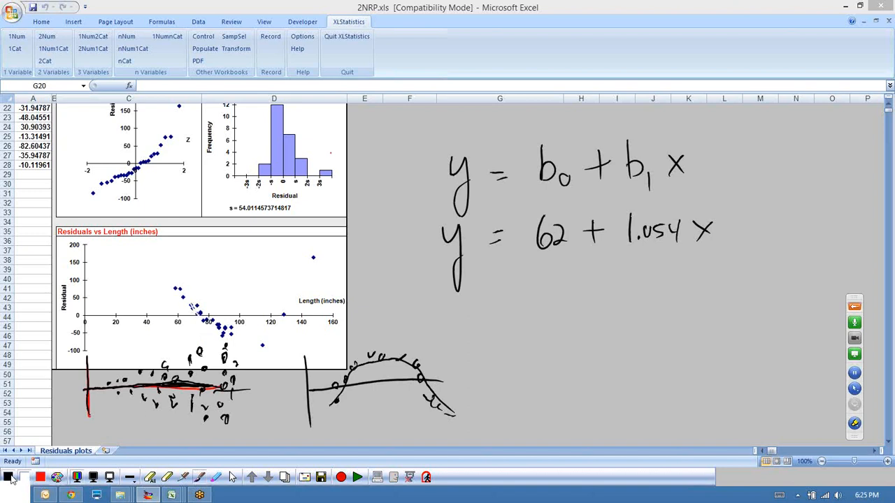
mouse_move(178, 294)
left_mouse_down()
mouse_move(218, 337)
mouse_move(256, 344)
mouse_move(284, 316)
mouse_move(307, 263)
left_mouse_up()
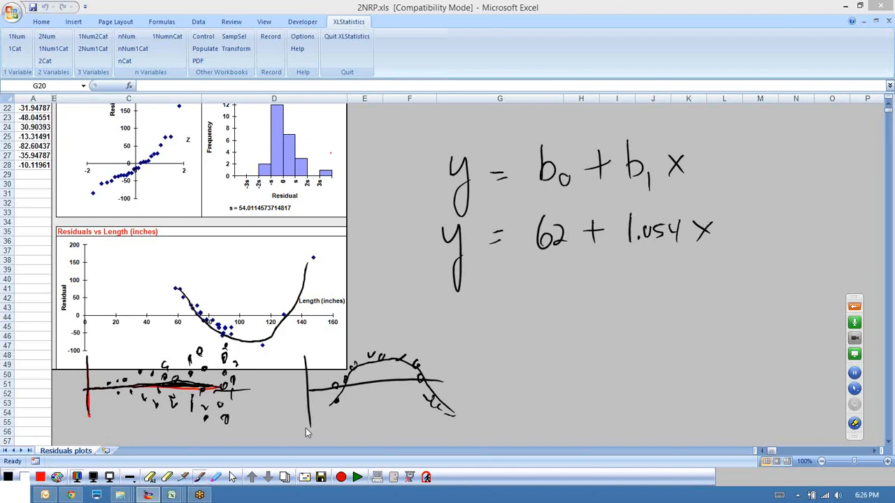
left_click(151, 478)
left_click(470, 265)
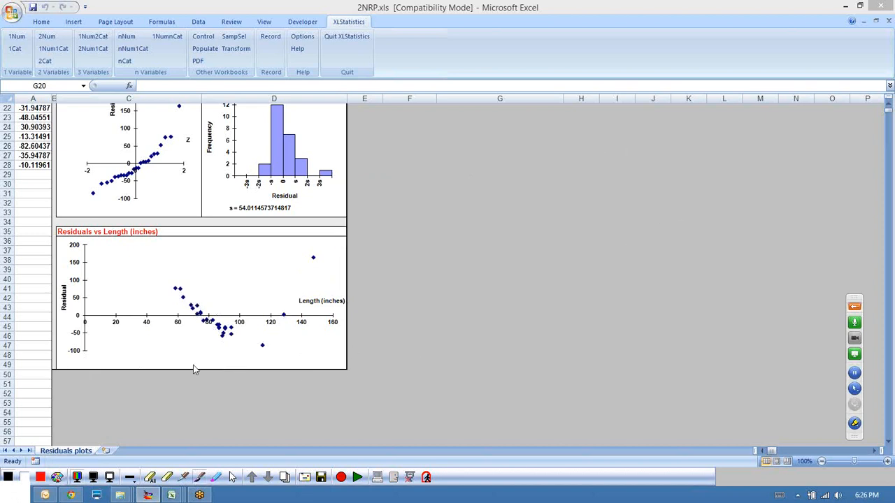
mouse_move(170, 286)
left_mouse_down()
mouse_move(242, 339)
mouse_move(277, 326)
mouse_move(309, 281)
mouse_move(313, 254)
left_mouse_up()
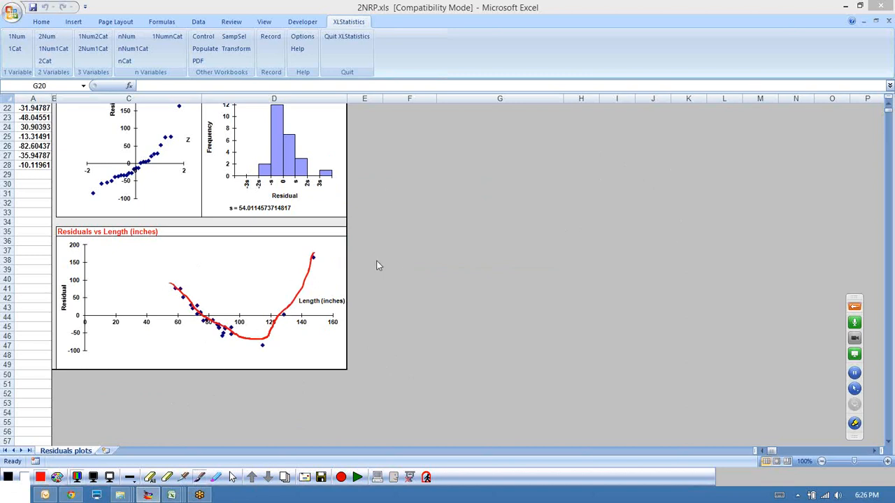
left_click(233, 477)
- Return to the 2Num workbook and open the Function Fitting extra tool for a polynomial fit of Weight on Length
scroll(417, 249, "up", 7)
left_click(340, 110)
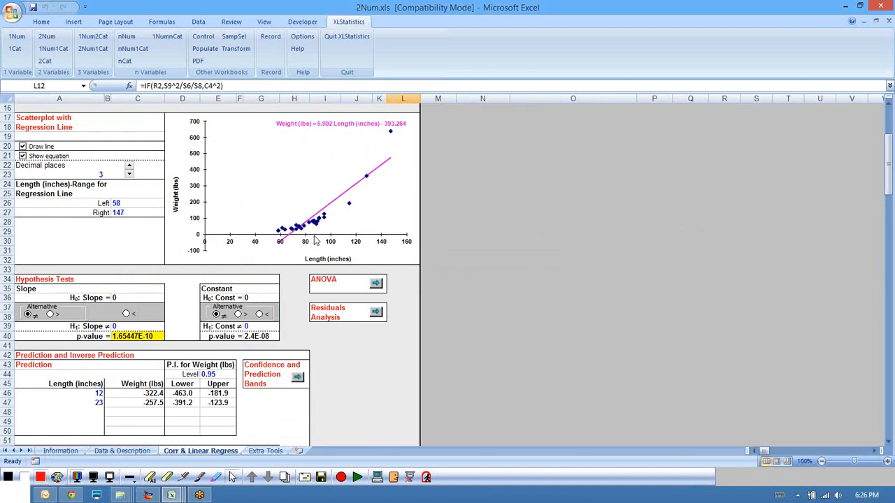
left_click(265, 451)
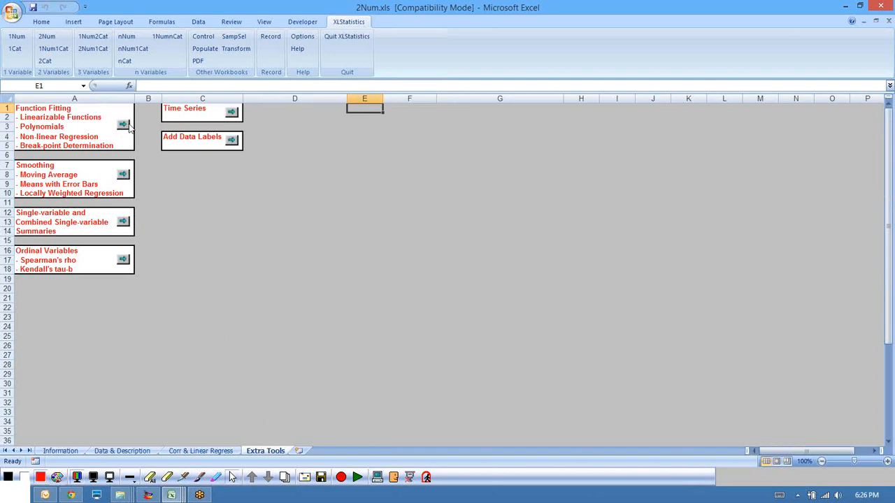
left_click(124, 126)
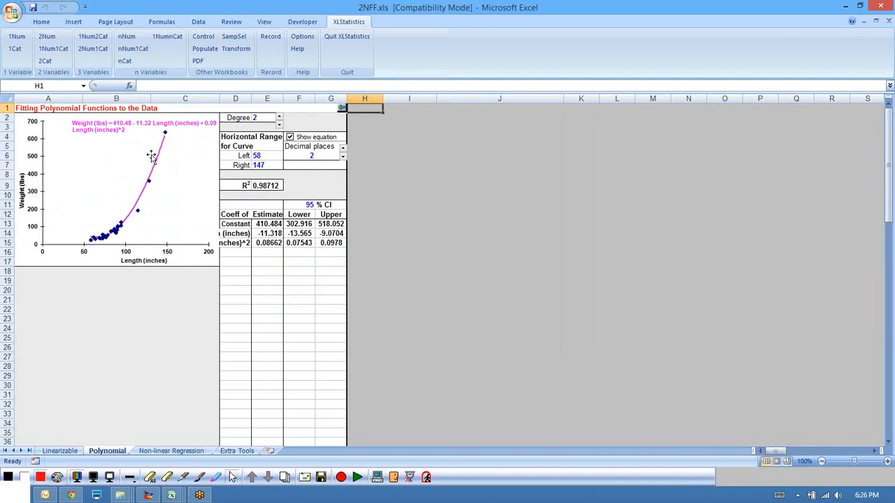
- Compare the polynomial fits of degree 1 and 2, set the degree to 3, and return to the Extra Tools sheet
left_click(278, 123)
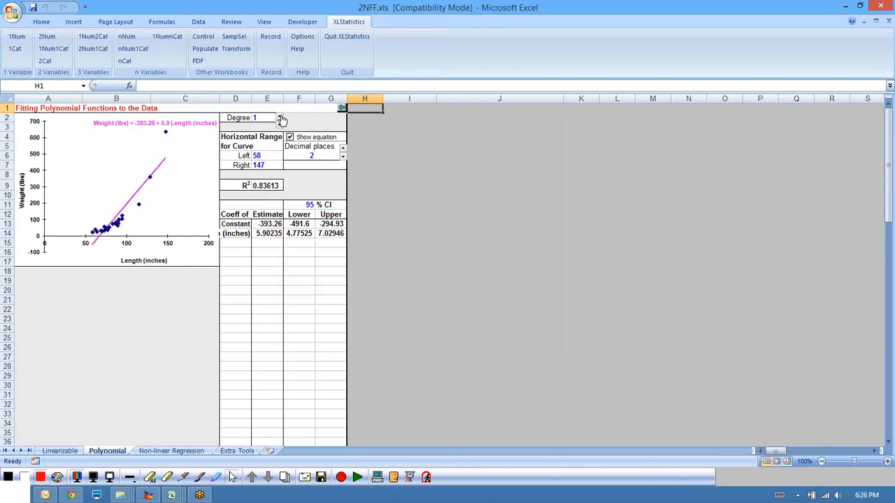
left_click(280, 116)
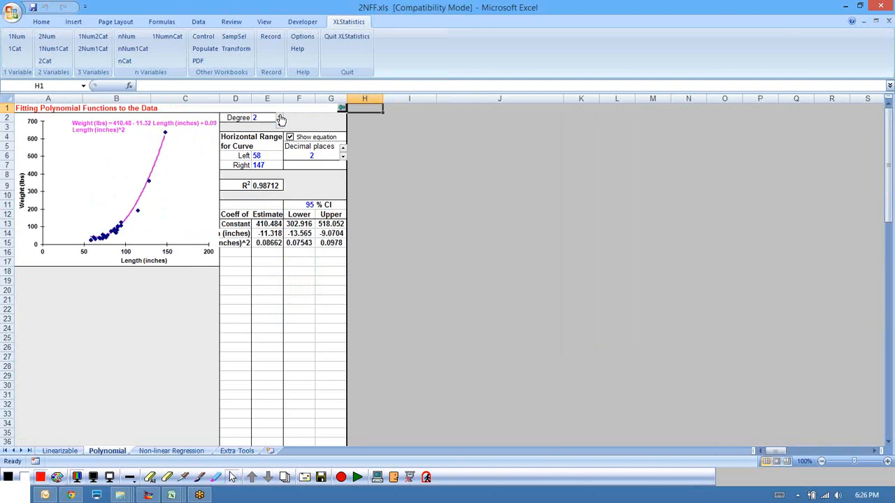
left_click(280, 119)
left_click(471, 194)
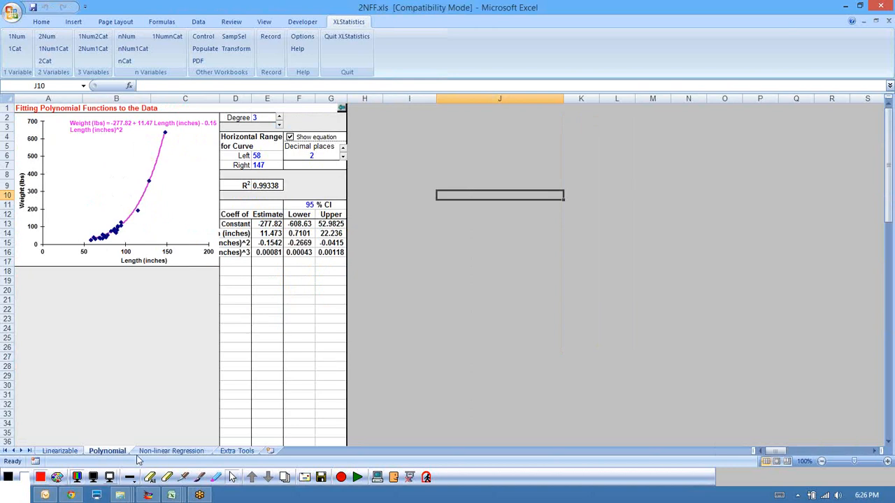
left_click(342, 109)
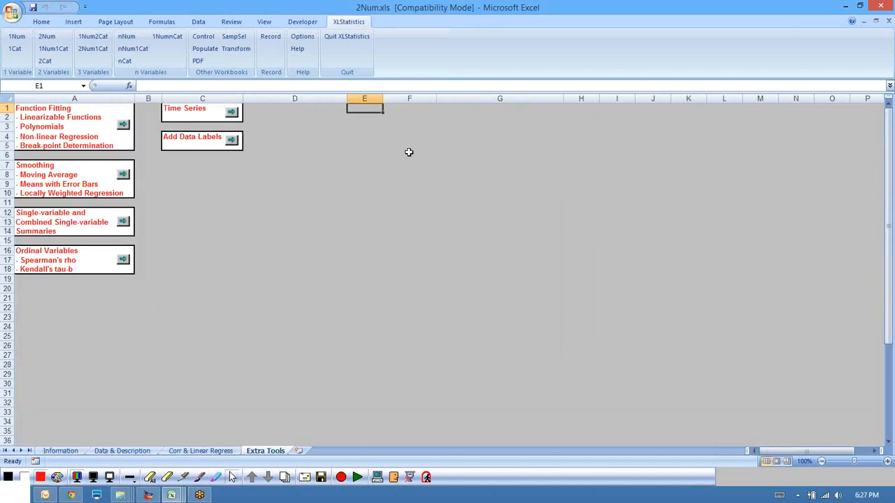
left_click(404, 174)
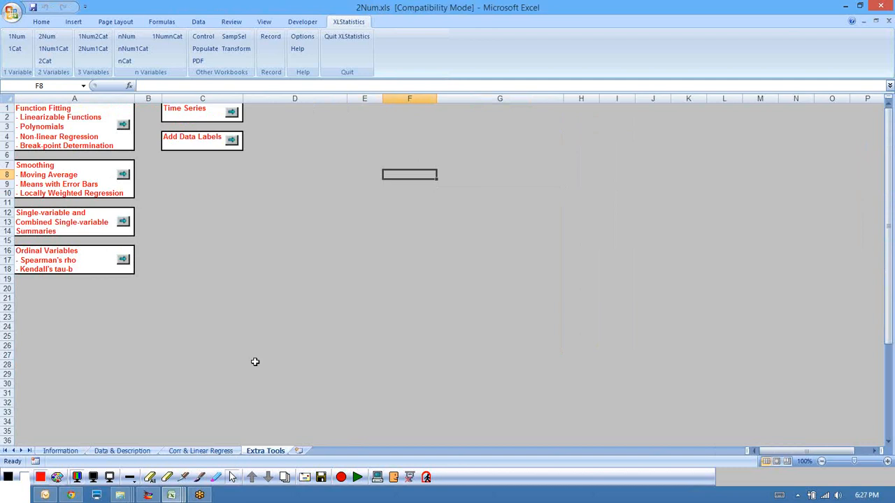